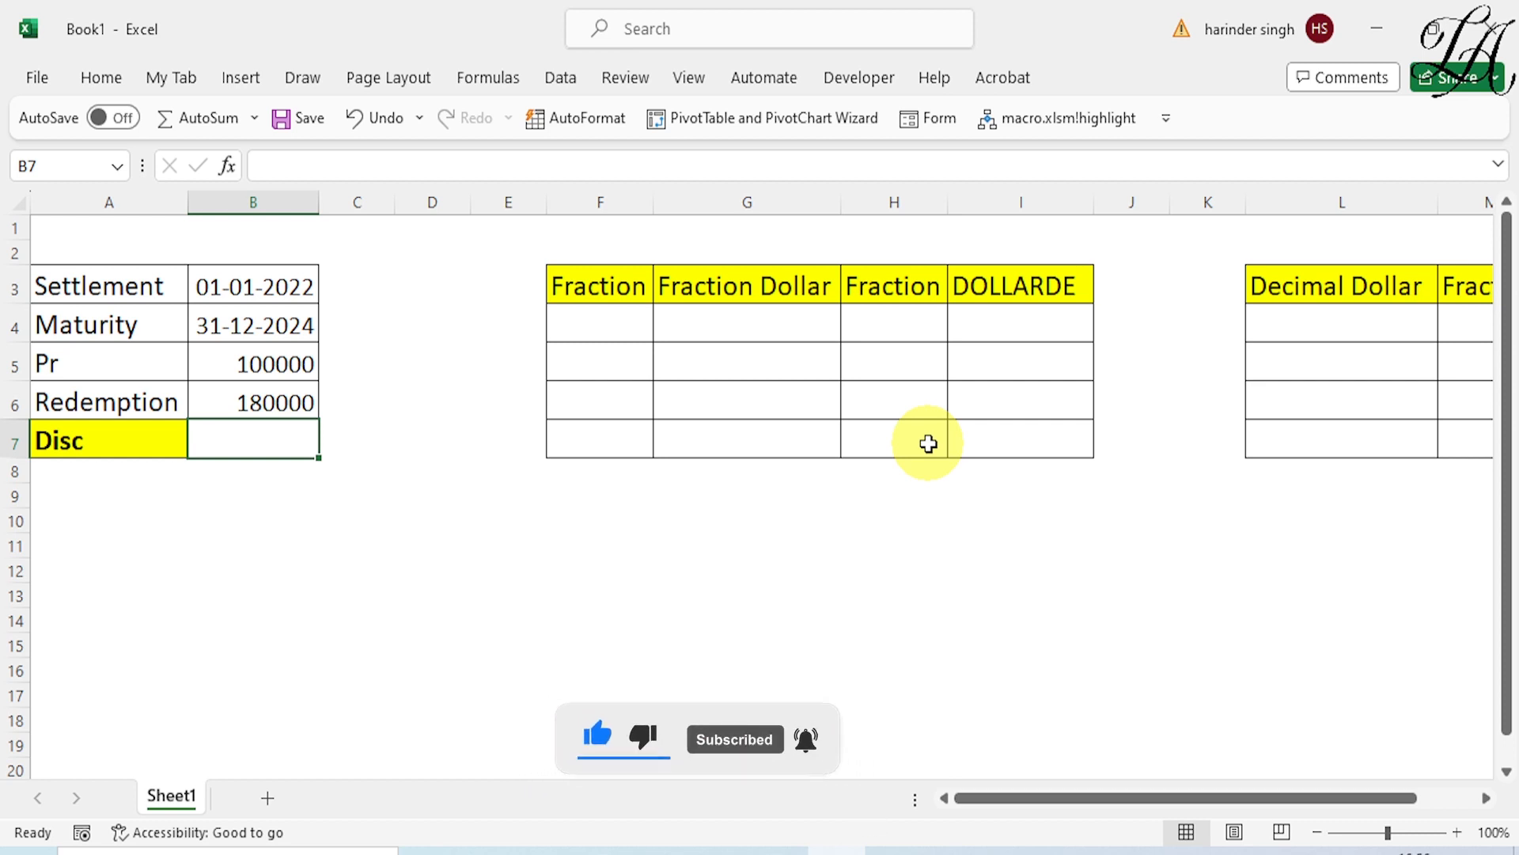
Calculate the discount rate in B7 with =DISC(B3,B4,B5,B6), using the settlement, maturity, price and redemption cells.
{"action": "left_click", "coordinate": [329, 289]}
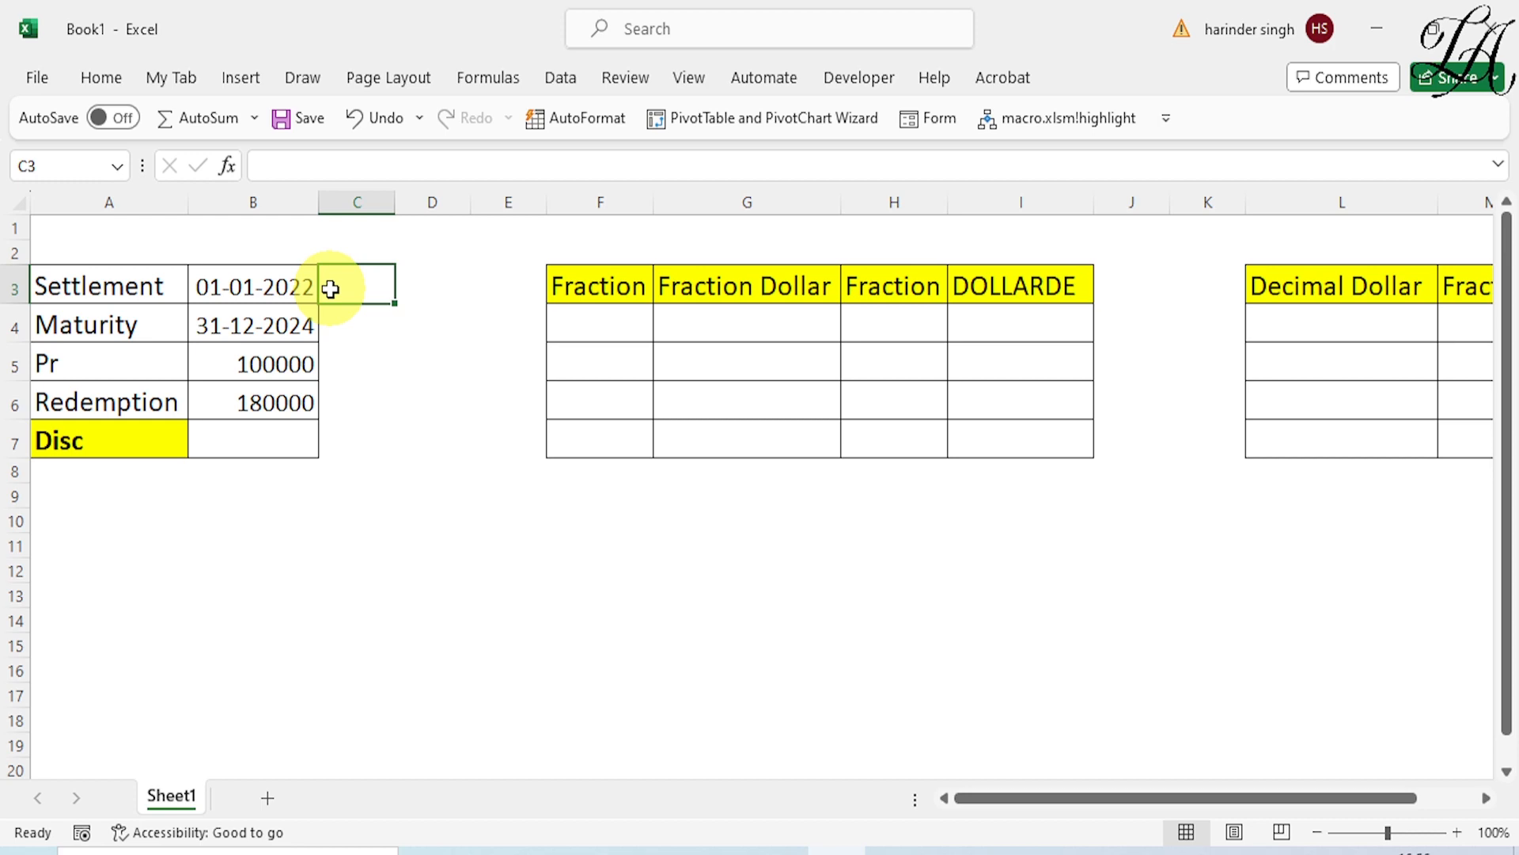
{"action": "left_click", "coordinate": [281, 439]}
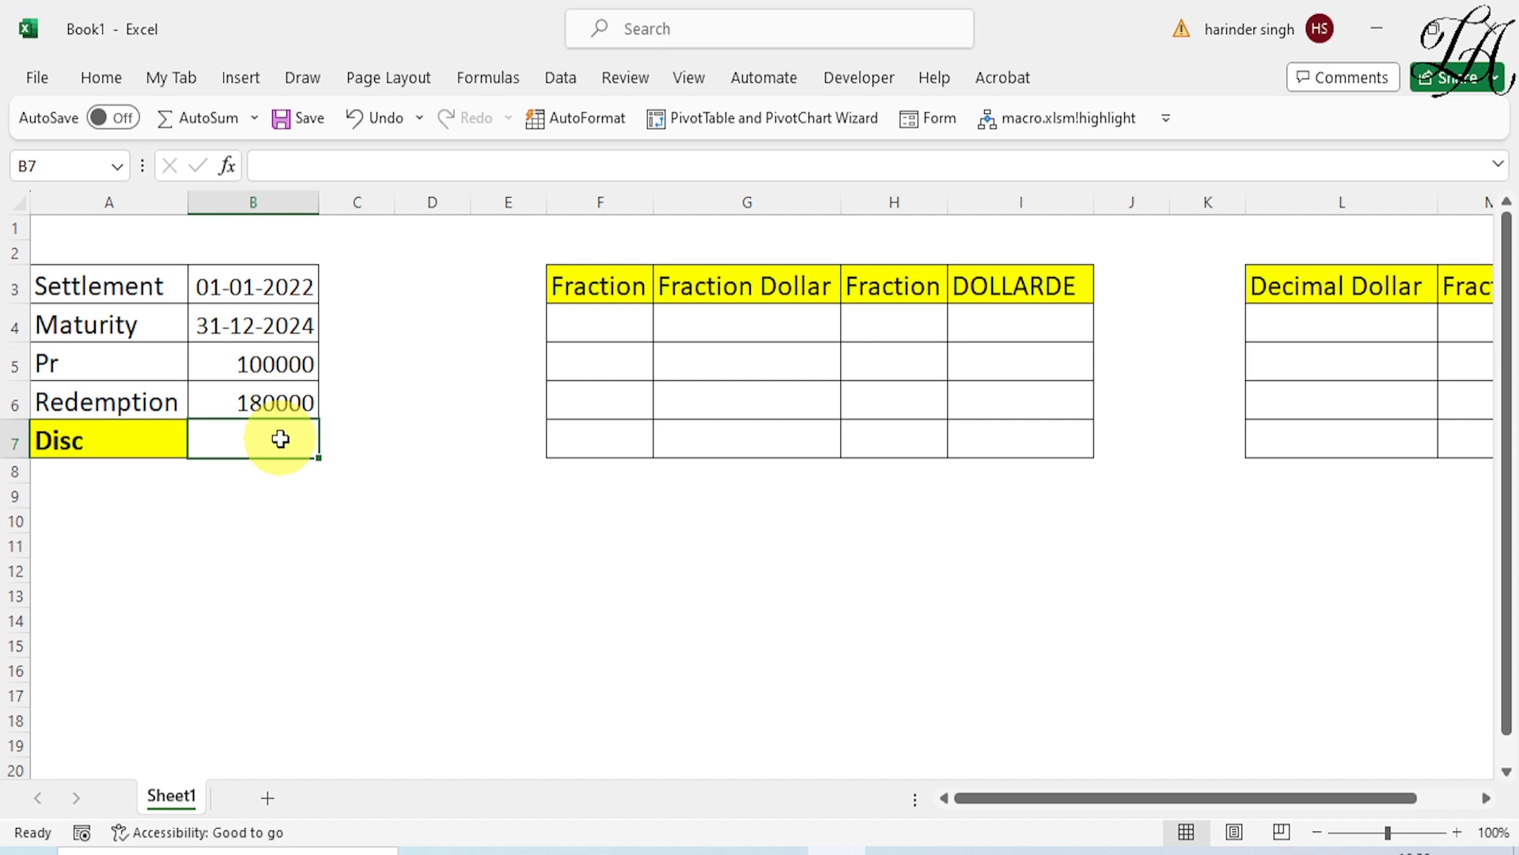
{"action": "type", "text": "=DI"}
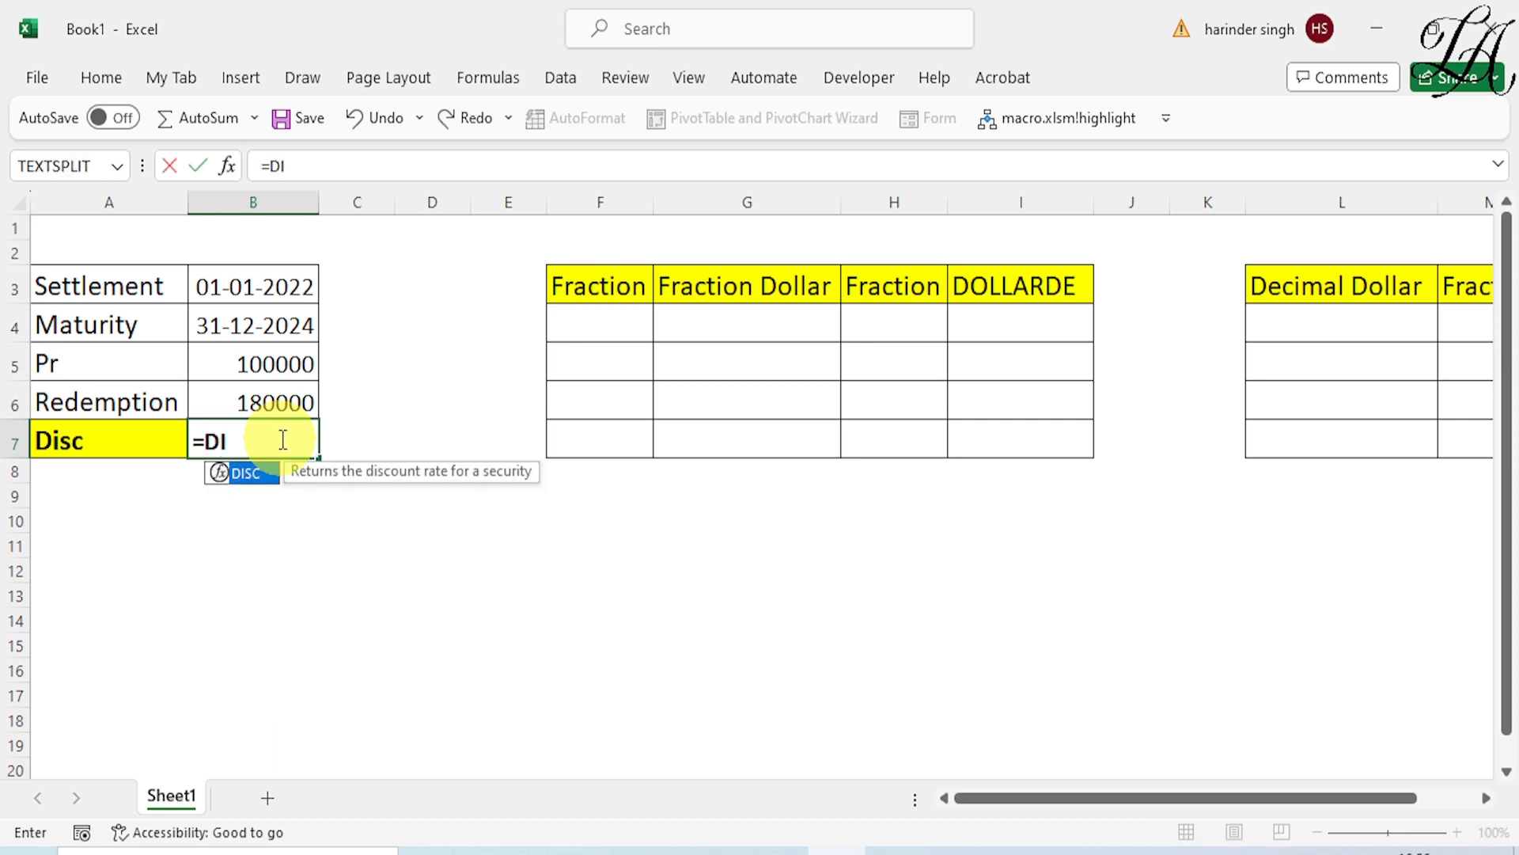
{"action": "type", "text": "SC"}
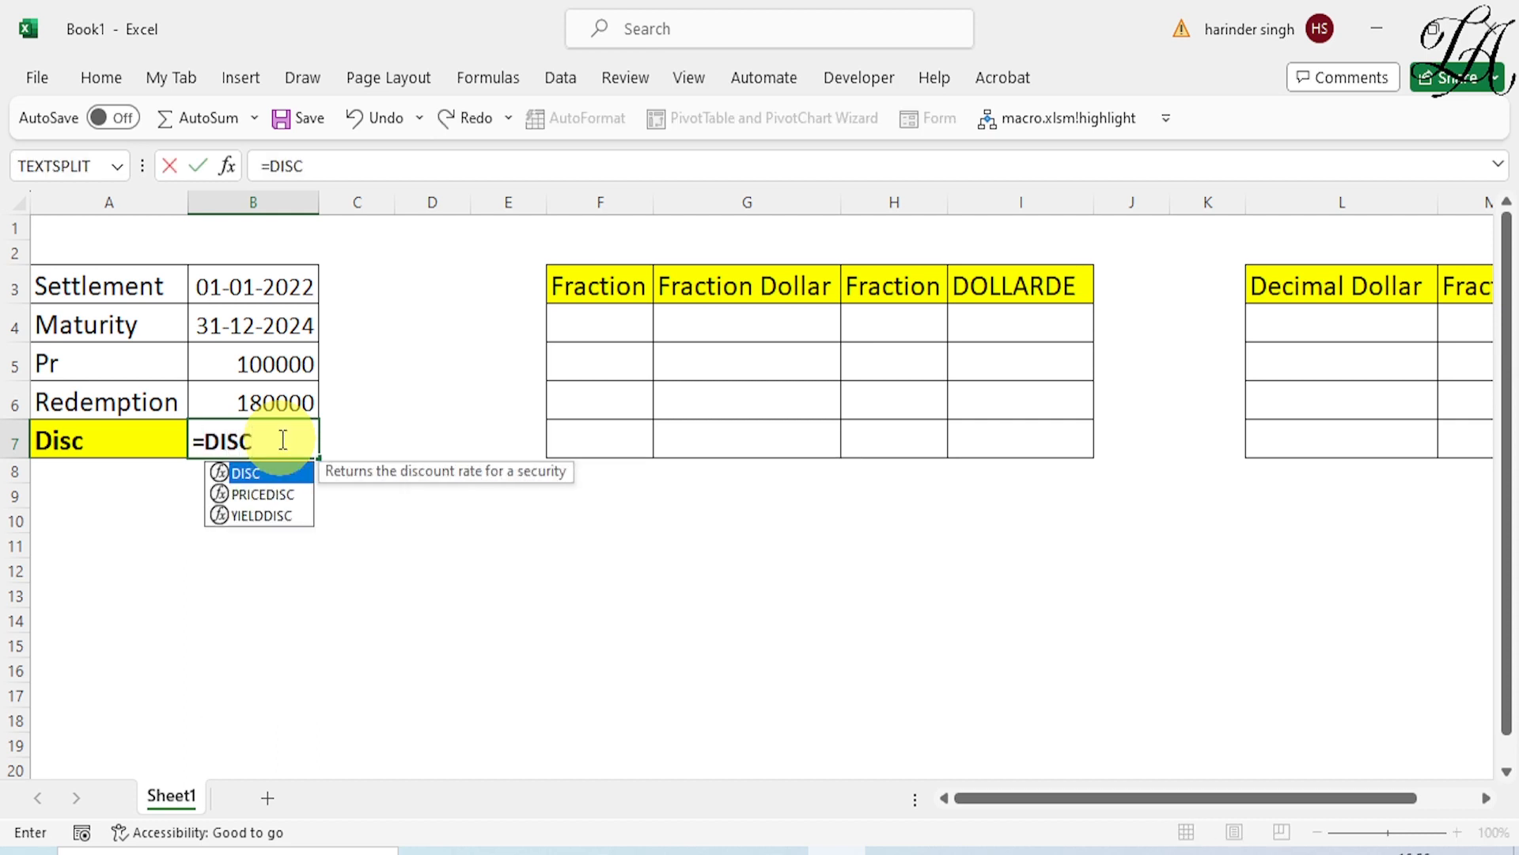
{"action": "type", "text": "("}
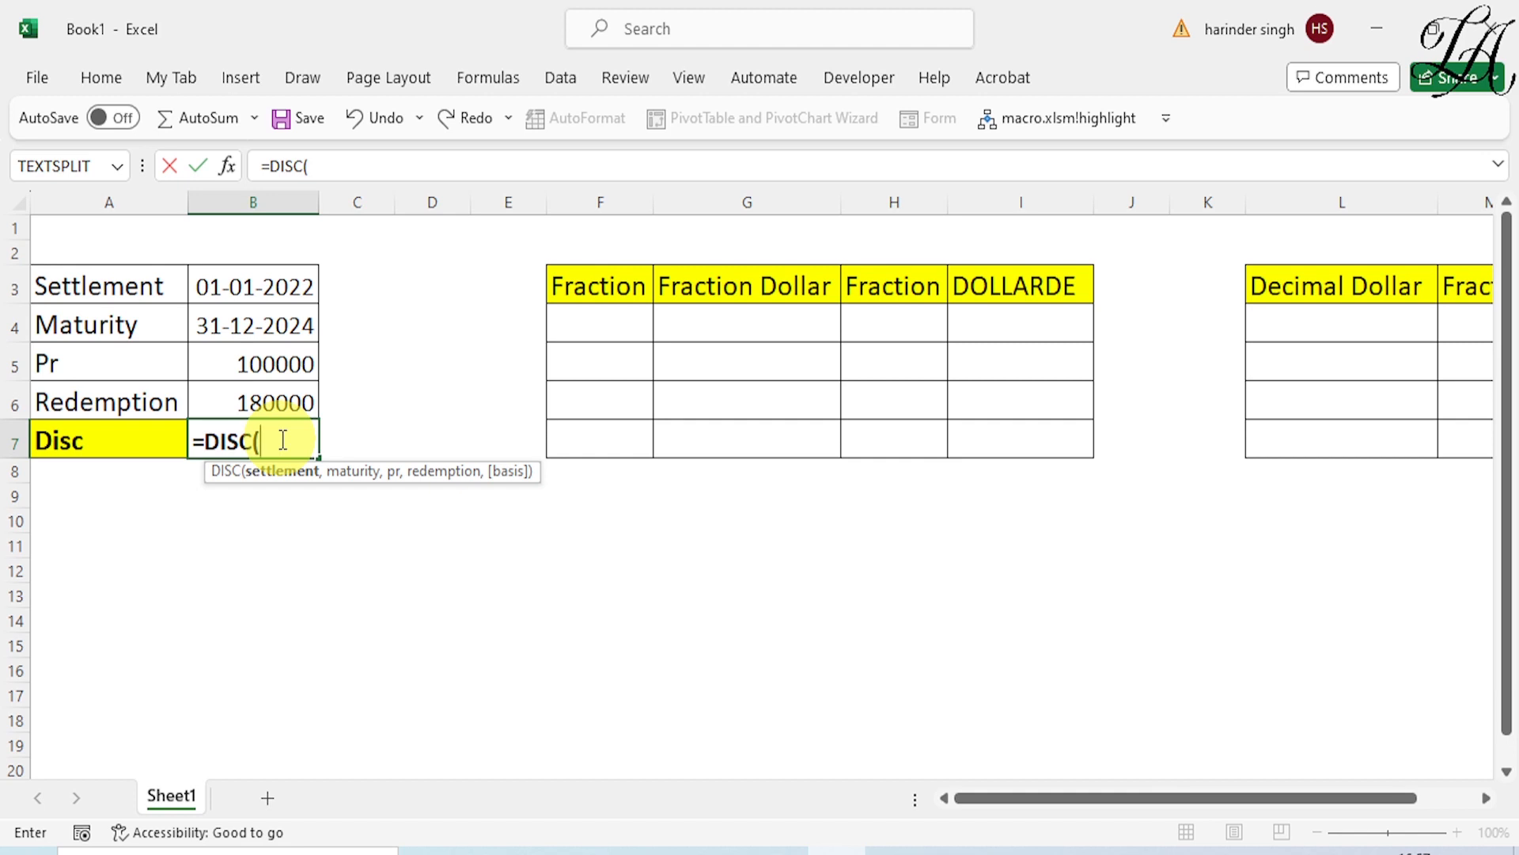
{"action": "left_click", "coordinate": [287, 287]}
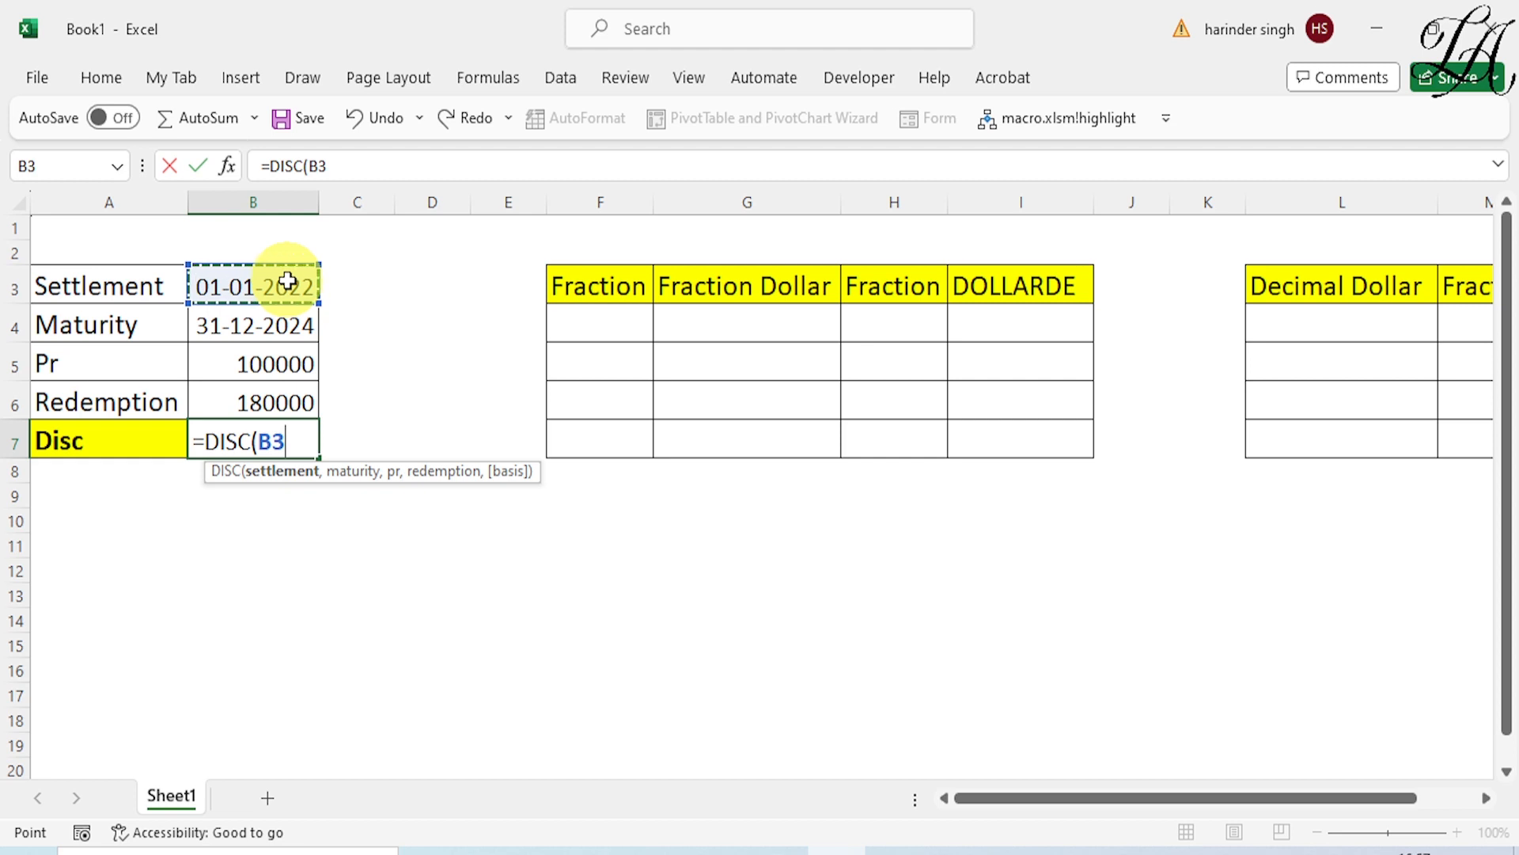
{"action": "type", "text": ","}
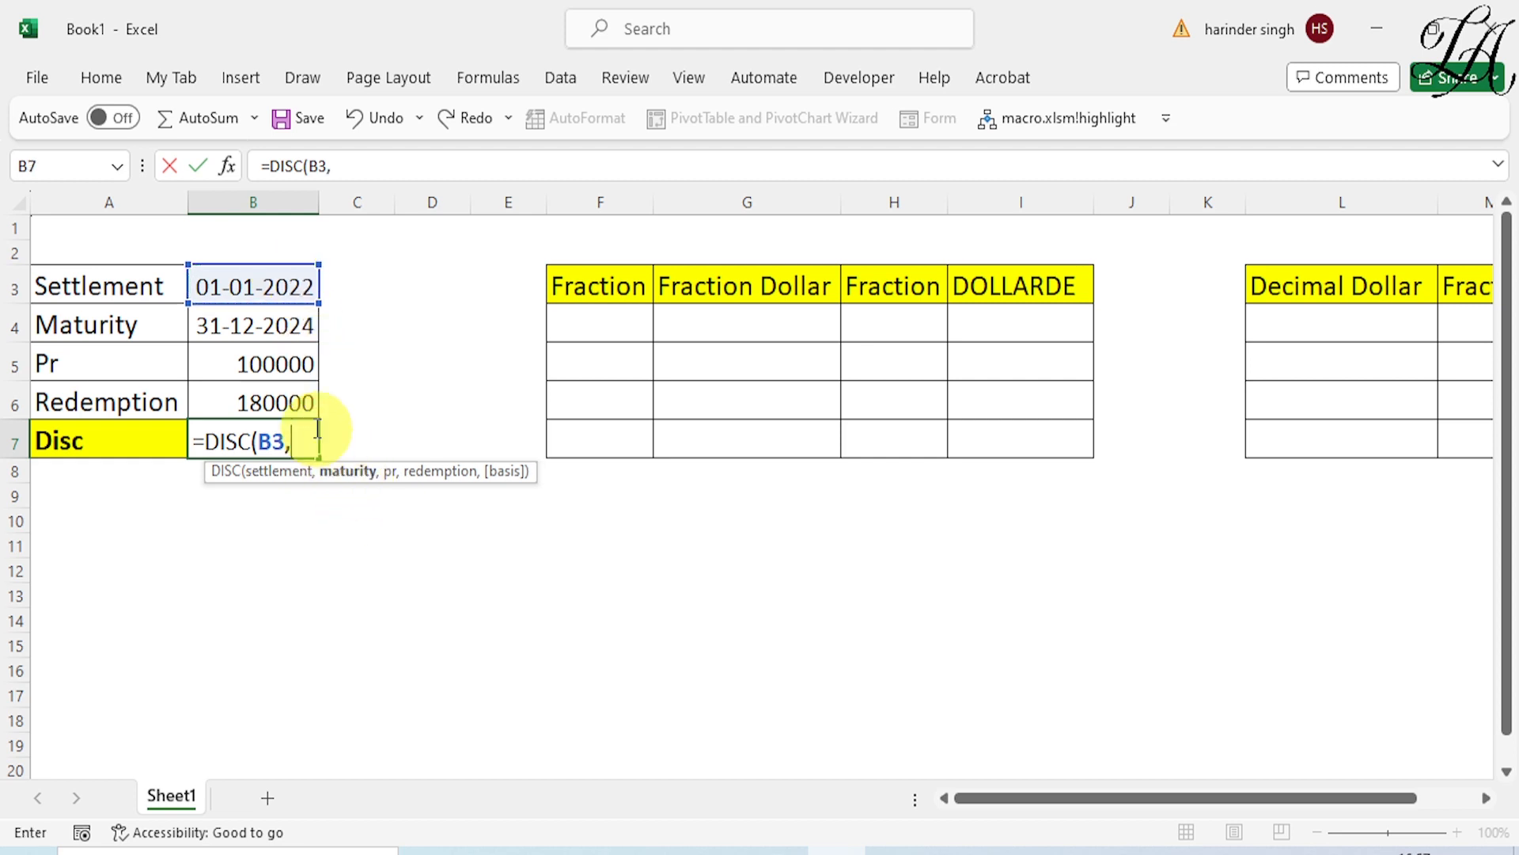
{"action": "left_click", "coordinate": [274, 327]}
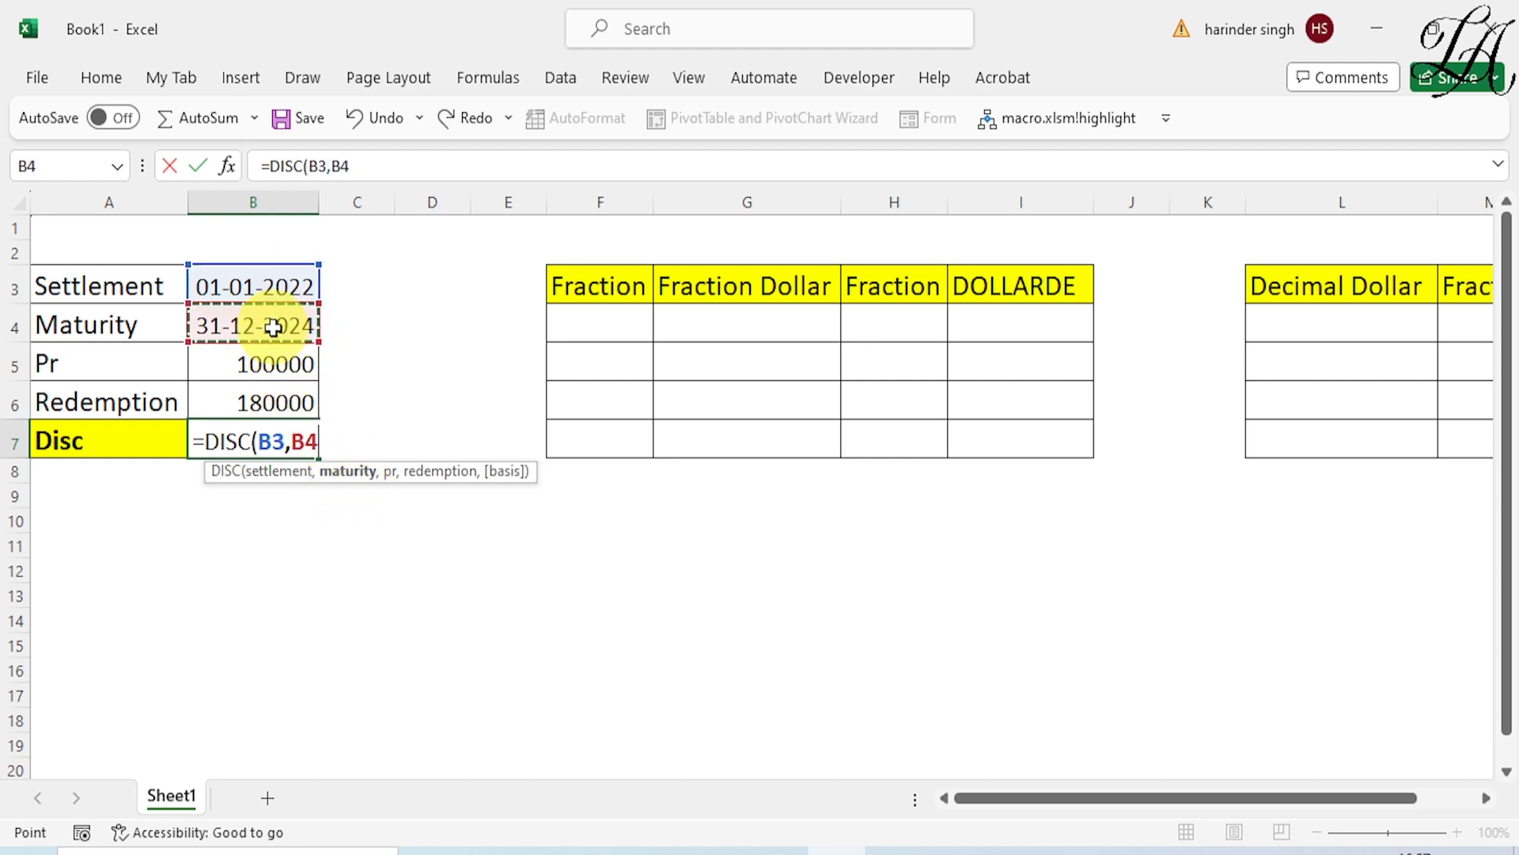
{"action": "type", "text": ","}
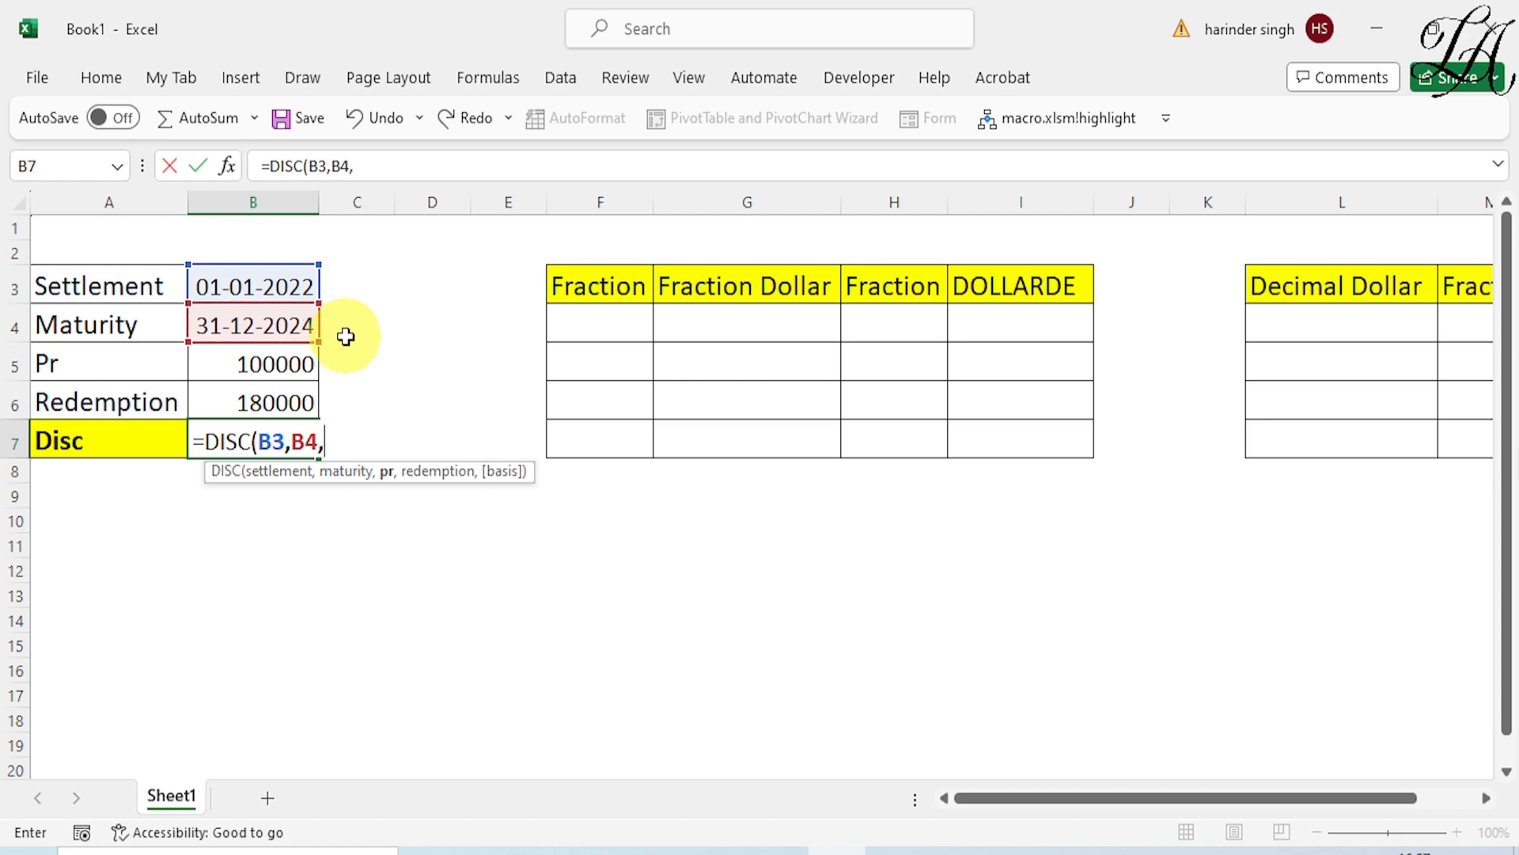
{"action": "left_click", "coordinate": [283, 368]}
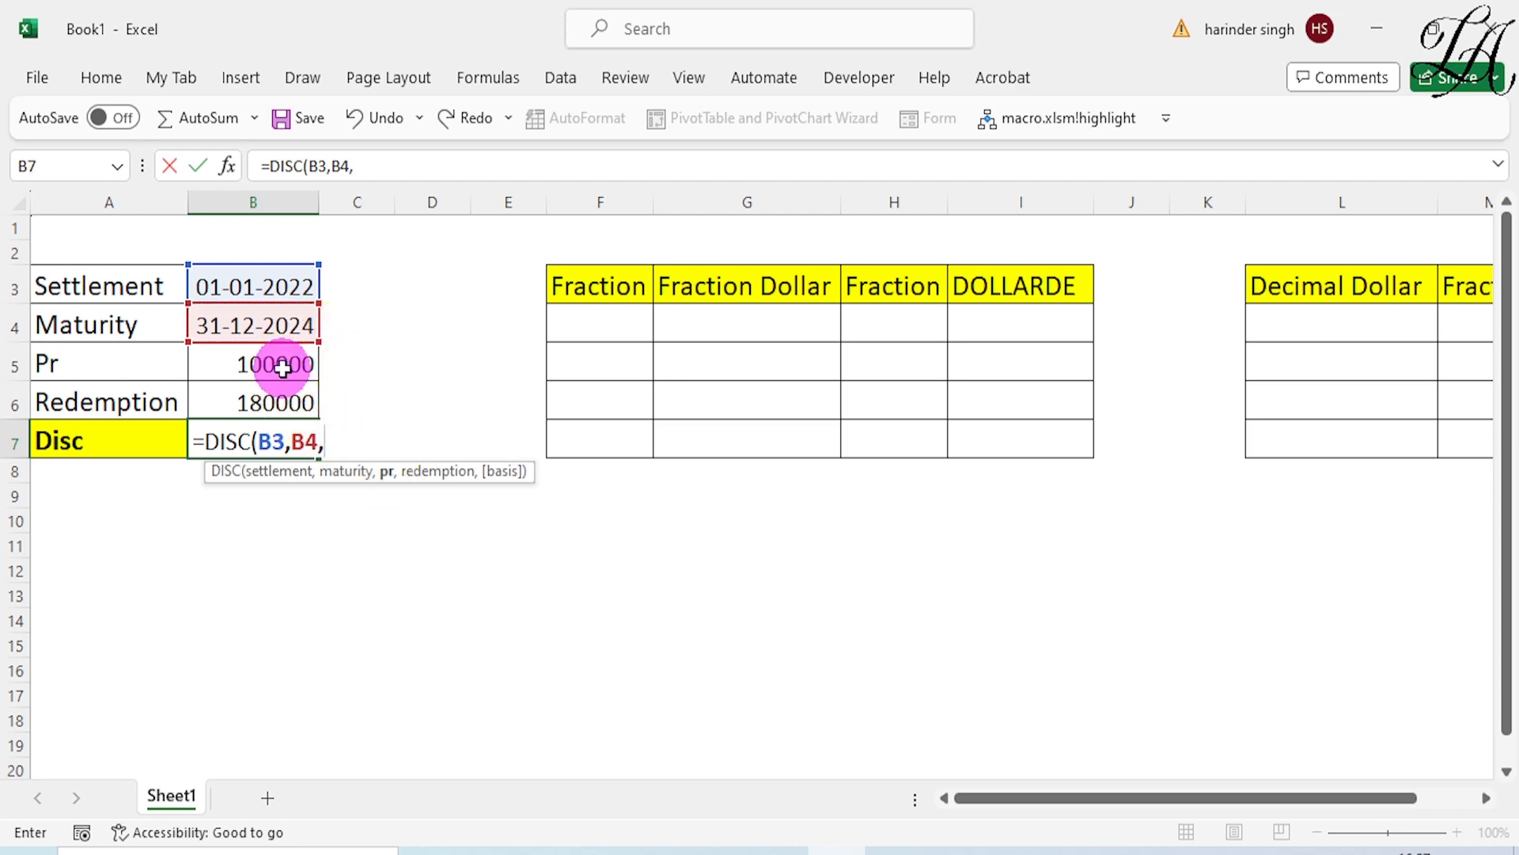
{"action": "type", "text": ","}
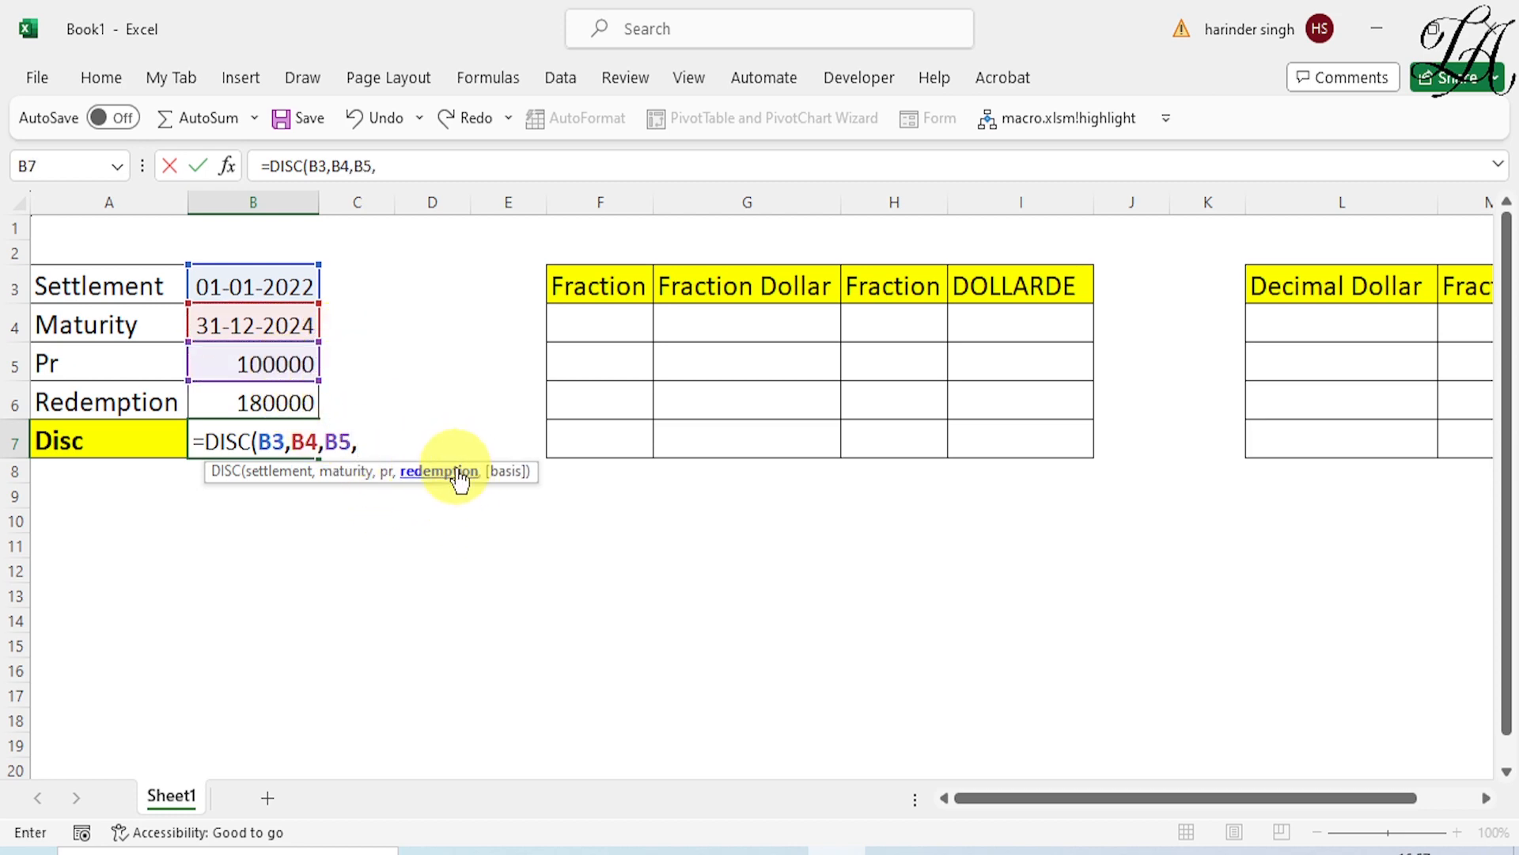
{"action": "left_click", "coordinate": [286, 402]}
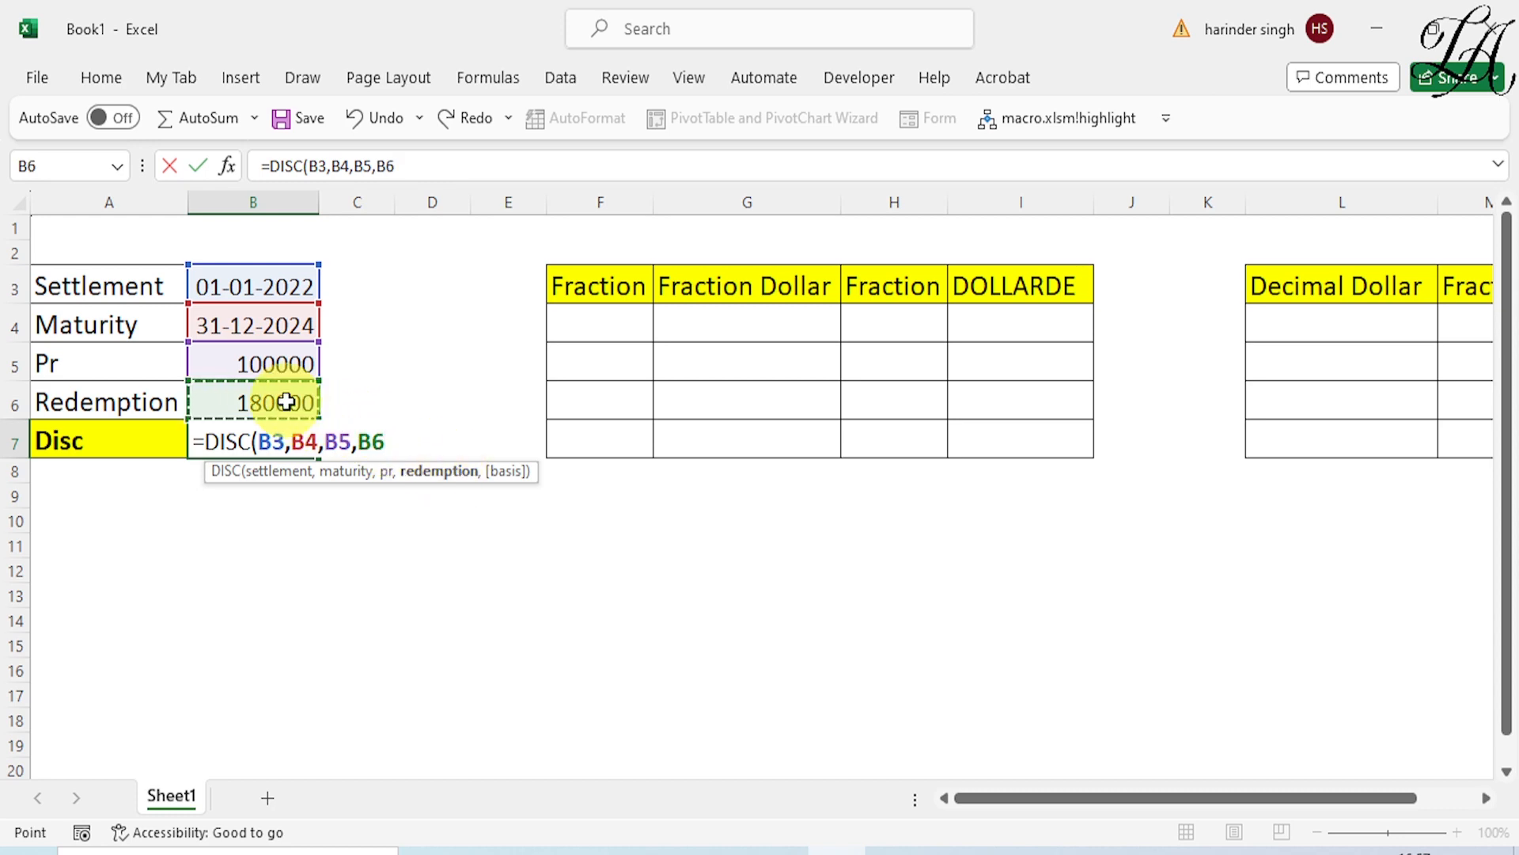
{"action": "type", "text": ")"}
{"action": "key", "text": "Return"}
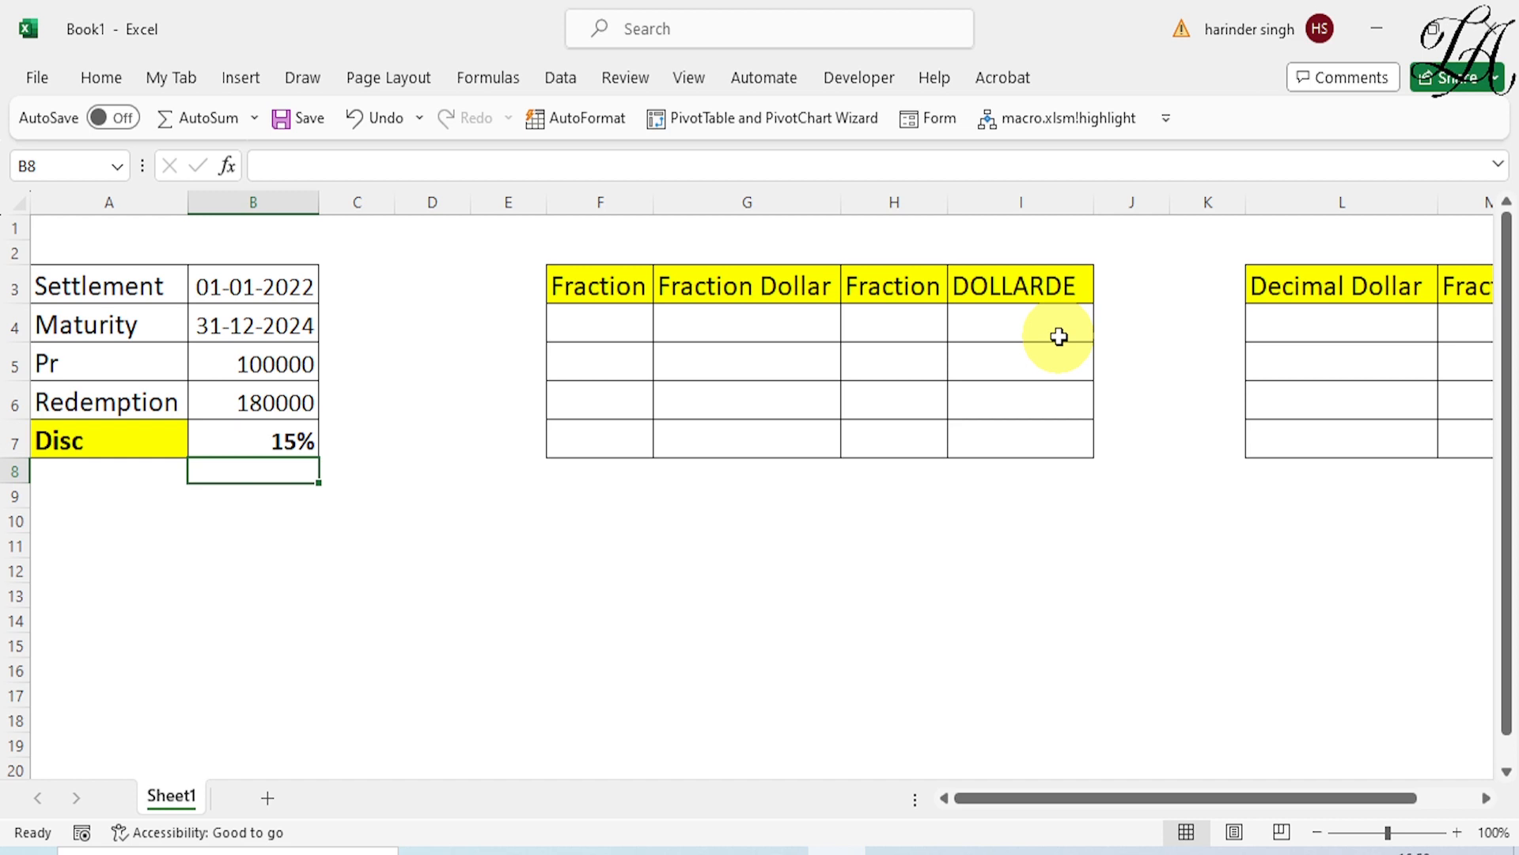
Handwrite 1 3/4 with an arrow to an underlined 1.75 below the Fraction table, and 7/4 beneath it.
{"action": "mouse_move", "coordinate": [563, 517]}
{"action": "left_mouse_down"}
{"action": "mouse_move", "coordinate": [563, 544]}
{"action": "mouse_move", "coordinate": [602, 518]}
{"action": "mouse_move", "coordinate": [593, 536]}
{"action": "mouse_move", "coordinate": [613, 535]}
{"action": "mouse_move", "coordinate": [600, 569]}
{"action": "left_mouse_up"}
{"action": "left_click", "coordinate": [586, 535]}
{"action": "left_click", "coordinate": [611, 518]}
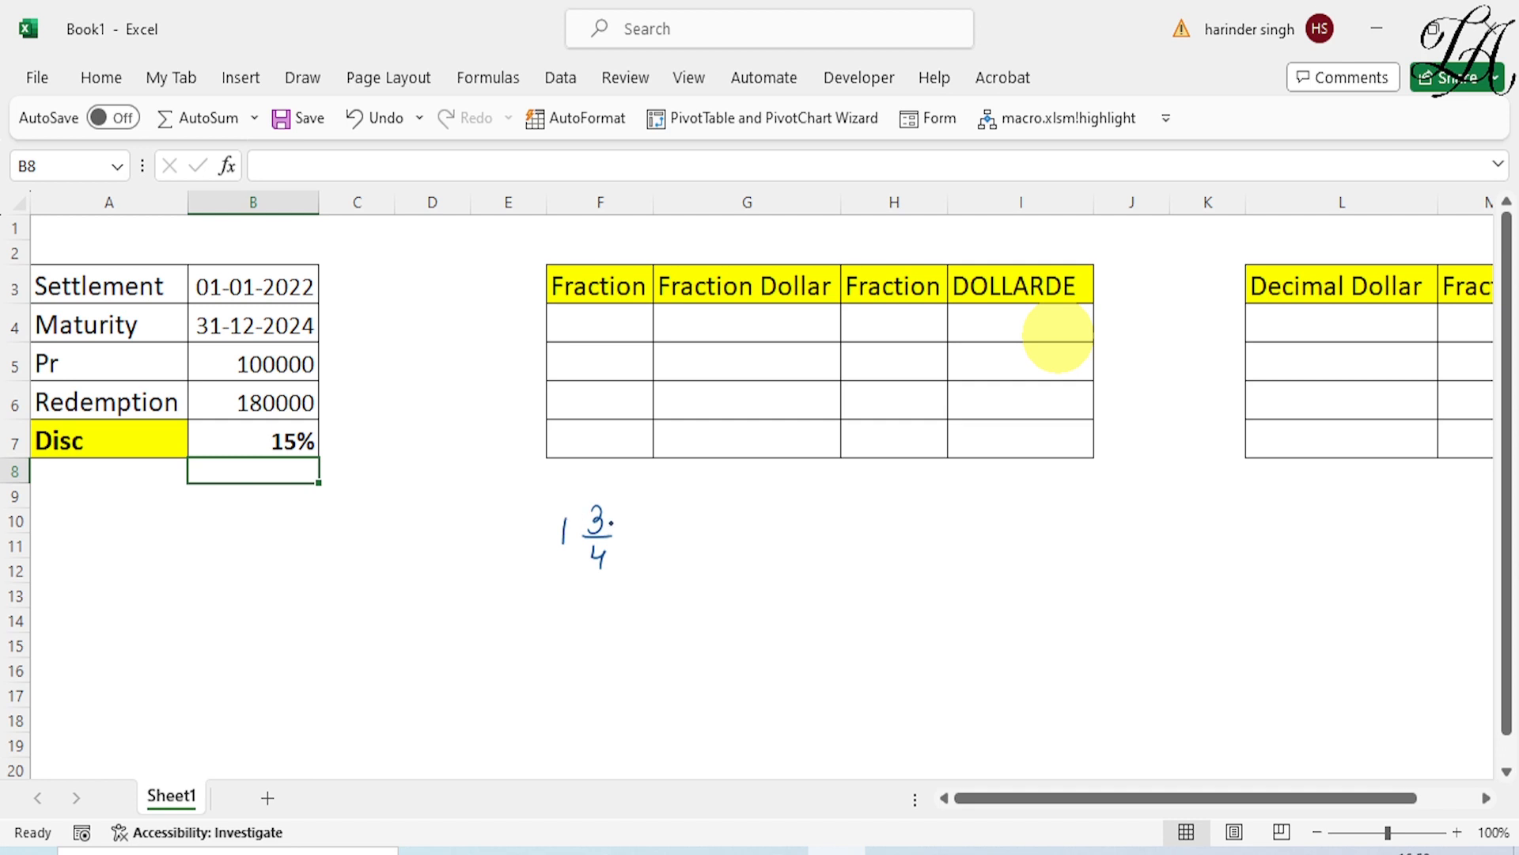
{"action": "mouse_move", "coordinate": [633, 530]}
{"action": "left_mouse_down"}
{"action": "mouse_move", "coordinate": [720, 537]}
{"action": "mouse_move", "coordinate": [747, 510]}
{"action": "left_mouse_up"}
{"action": "left_click", "coordinate": [701, 523]}
{"action": "left_click_drag", "start_coordinate": [681, 547], "coordinate": [734, 547]}
{"action": "mouse_move", "coordinate": [563, 592]}
{"action": "left_mouse_down"}
{"action": "mouse_move", "coordinate": [587, 614]}
{"action": "mouse_move", "coordinate": [584, 647]}
{"action": "left_mouse_up"}
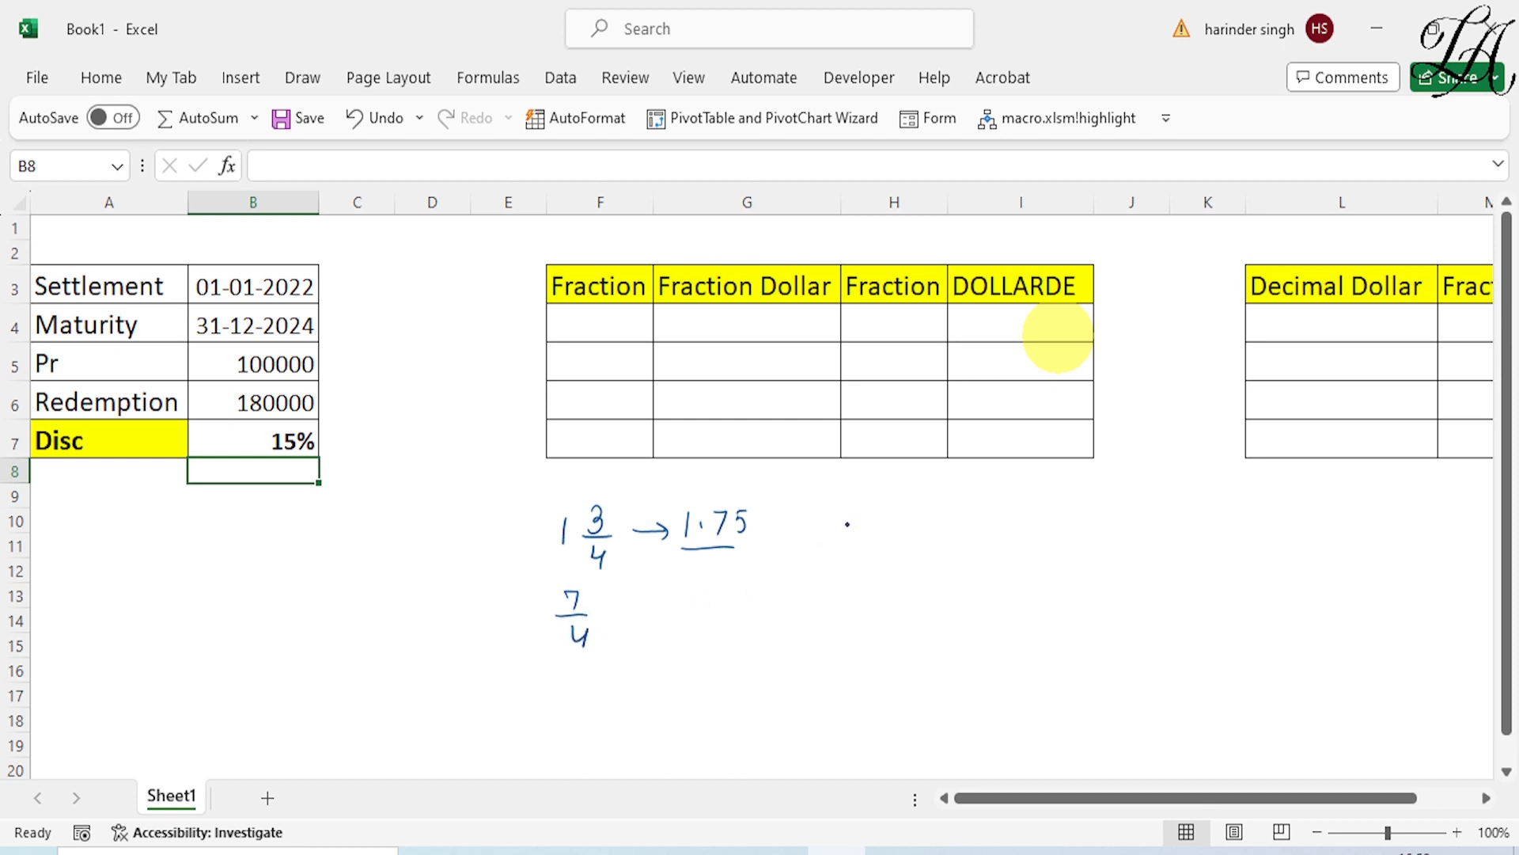
Handwrite the long division of 7 by 4 beside the fraction notes, working it out to the quotient 1.75.
{"action": "mouse_move", "coordinate": [845, 515]}
{"action": "left_mouse_down"}
{"action": "mouse_move", "coordinate": [863, 511]}
{"action": "mouse_move", "coordinate": [854, 538]}
{"action": "mouse_move", "coordinate": [825, 530]}
{"action": "mouse_move", "coordinate": [885, 500]}
{"action": "left_mouse_up"}
{"action": "mouse_move", "coordinate": [887, 498]}
{"action": "left_mouse_down"}
{"action": "mouse_move", "coordinate": [891, 532]}
{"action": "mouse_move", "coordinate": [804, 520]}
{"action": "mouse_move", "coordinate": [813, 530]}
{"action": "left_mouse_up"}
{"action": "left_click_drag", "start_coordinate": [809, 517], "coordinate": [808, 538]}
{"action": "left_click_drag", "start_coordinate": [862, 480], "coordinate": [861, 494]}
{"action": "mouse_move", "coordinate": [852, 554]}
{"action": "left_mouse_down"}
{"action": "mouse_move", "coordinate": [893, 581]}
{"action": "mouse_move", "coordinate": [857, 615]}
{"action": "left_mouse_up"}
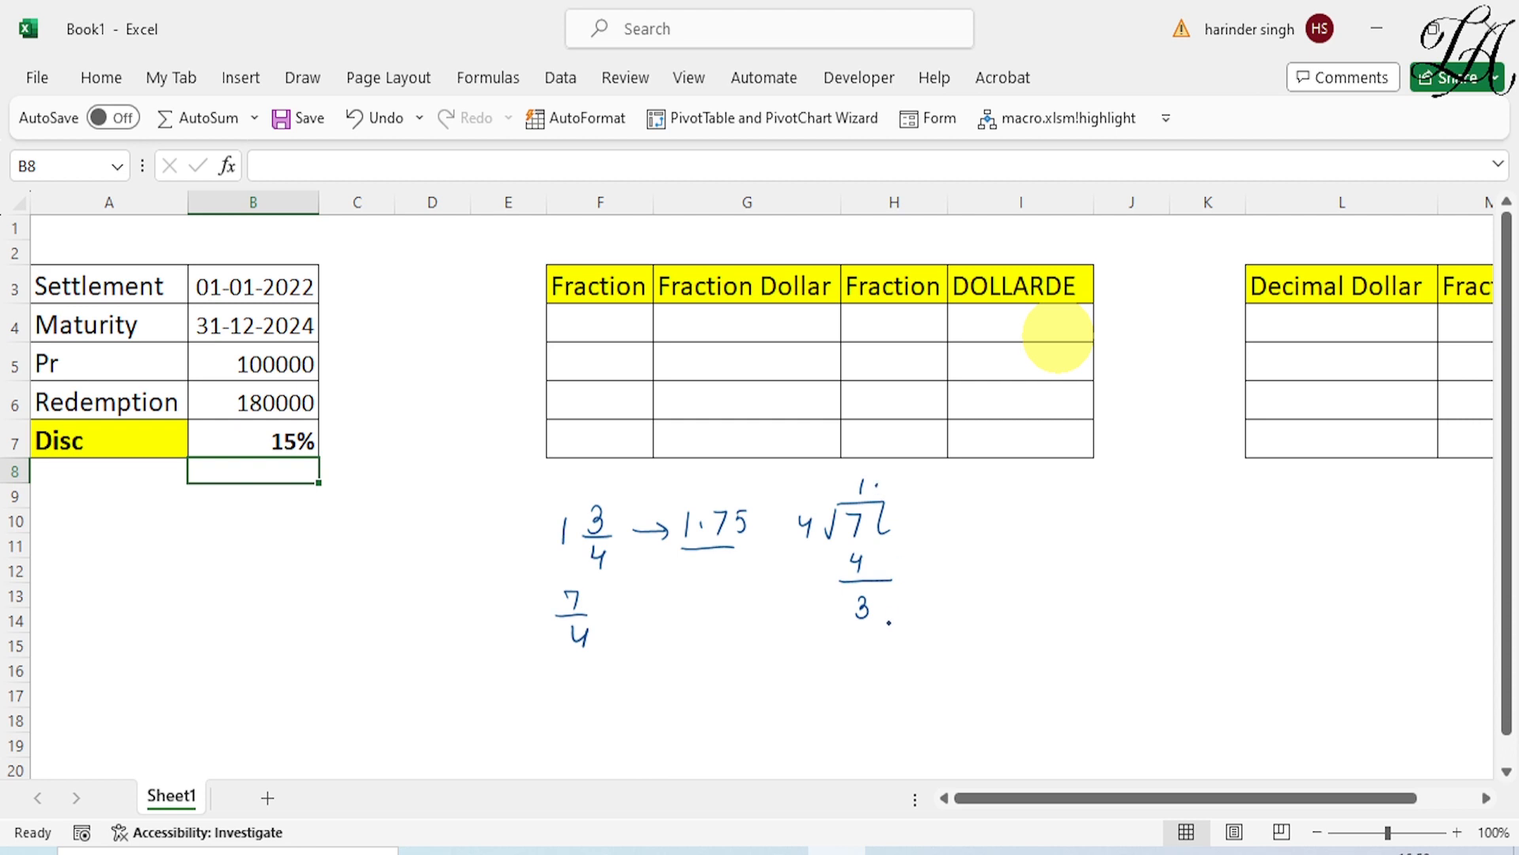
{"action": "left_click_drag", "start_coordinate": [881, 605], "coordinate": [880, 607]}
{"action": "left_click_drag", "start_coordinate": [893, 473], "coordinate": [897, 492]}
{"action": "mouse_move", "coordinate": [864, 633]}
{"action": "left_mouse_down"}
{"action": "mouse_move", "coordinate": [905, 652]}
{"action": "mouse_move", "coordinate": [887, 674]}
{"action": "mouse_move", "coordinate": [898, 688]}
{"action": "mouse_move", "coordinate": [906, 672]}
{"action": "left_mouse_up"}
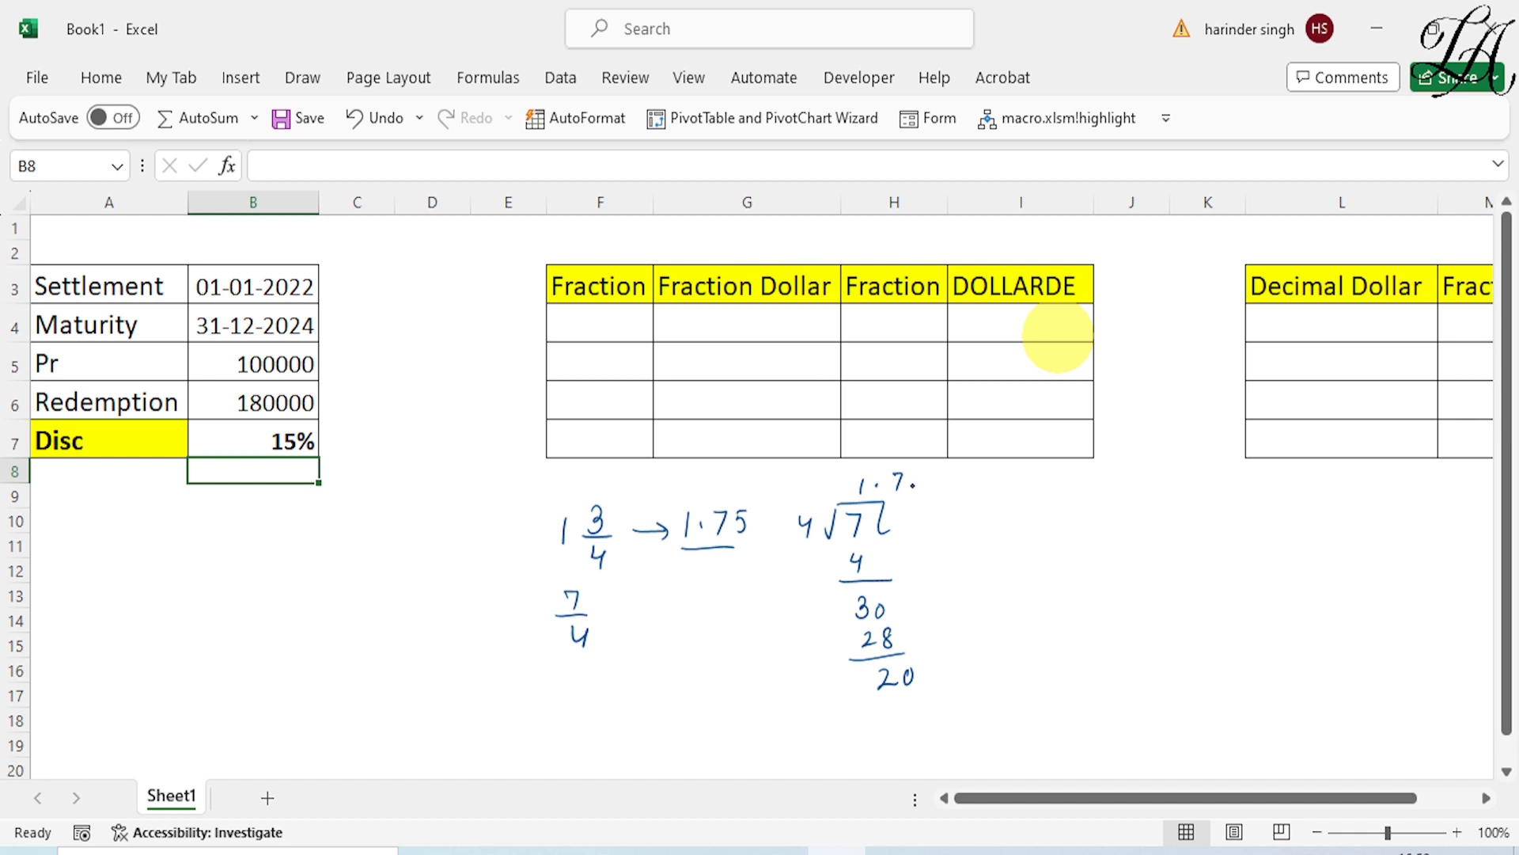
{"action": "left_click_drag", "start_coordinate": [912, 475], "coordinate": [911, 490]}
{"action": "left_click_drag", "start_coordinate": [915, 474], "coordinate": [926, 473]}
{"action": "left_click_drag", "start_coordinate": [894, 700], "coordinate": [903, 711]}
{"action": "mouse_move", "coordinate": [918, 696]}
{"action": "left_mouse_down"}
{"action": "mouse_move", "coordinate": [926, 745]}
{"action": "mouse_move", "coordinate": [913, 747]}
{"action": "mouse_move", "coordinate": [928, 747]}
{"action": "left_mouse_up"}
Circle the handwritten 1 3/4 and put a tick above the handwritten 1.75.
{"action": "mouse_move", "coordinate": [592, 481]}
{"action": "left_mouse_down"}
{"action": "mouse_move", "coordinate": [565, 487]}
{"action": "mouse_move", "coordinate": [576, 577]}
{"action": "mouse_move", "coordinate": [636, 526]}
{"action": "mouse_move", "coordinate": [584, 476]}
{"action": "left_mouse_up"}
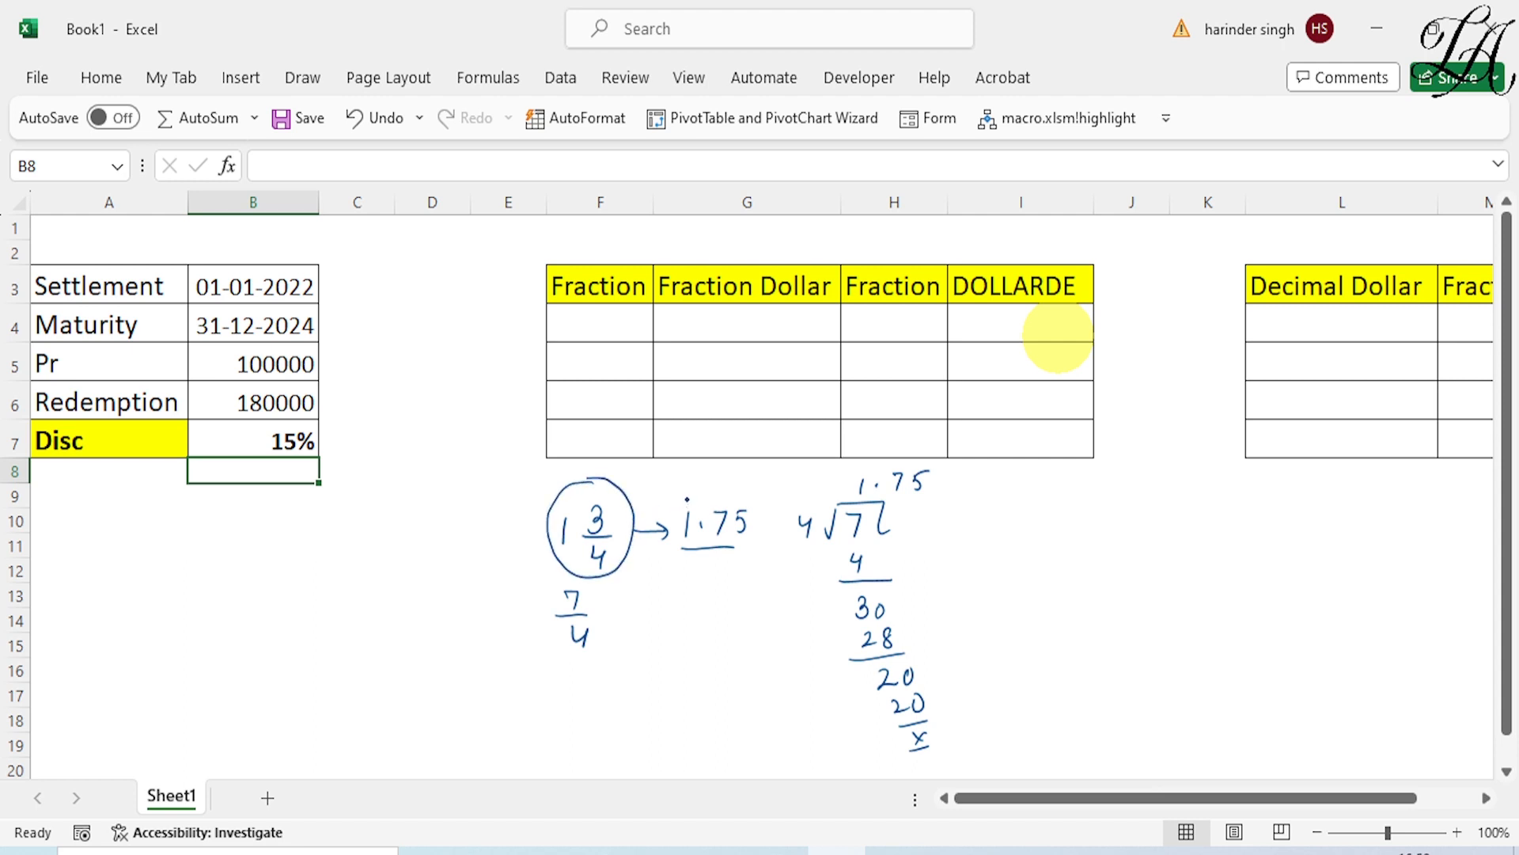
{"action": "left_click_drag", "start_coordinate": [687, 494], "coordinate": [715, 482]}
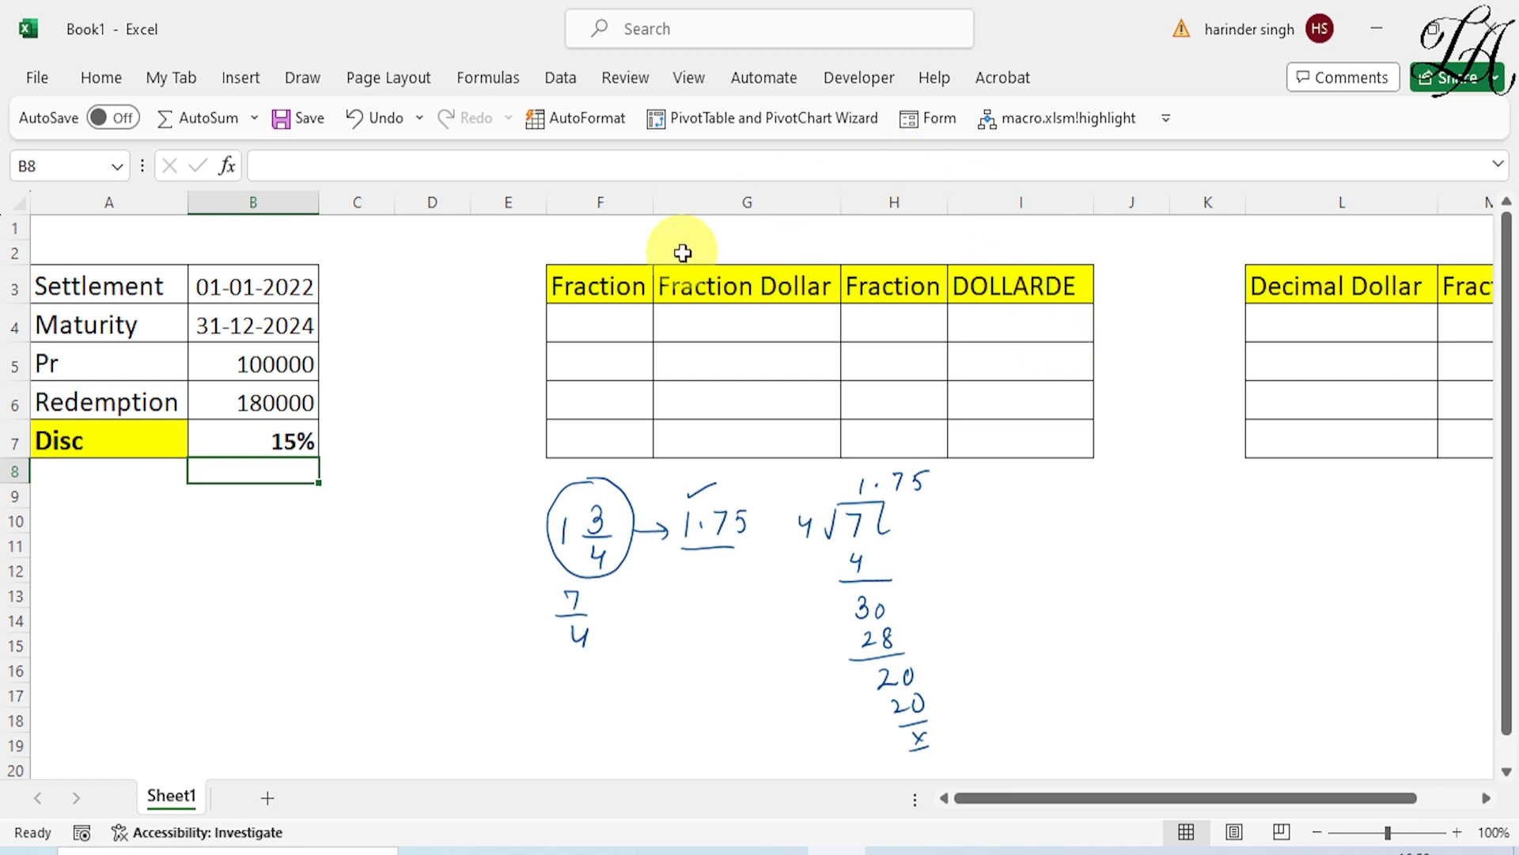
Fill the first Fraction column, F4:F7, with the mixed fractions 1 3/4, 1 1/2, 2 1/8 and 3 1/2.
{"action": "left_click", "coordinate": [614, 317]}
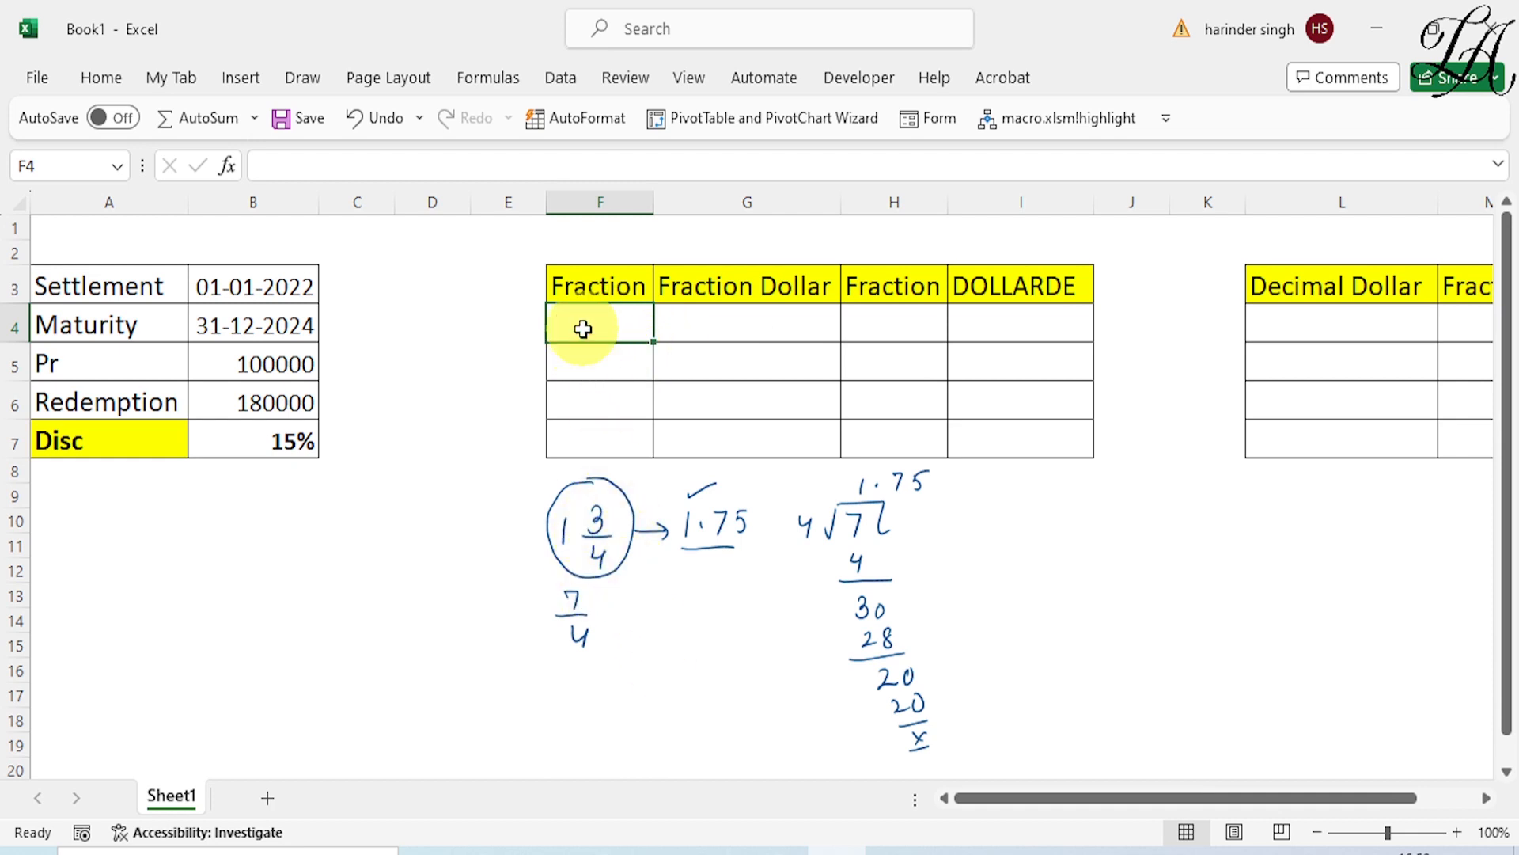
{"action": "type", "text": "1"}
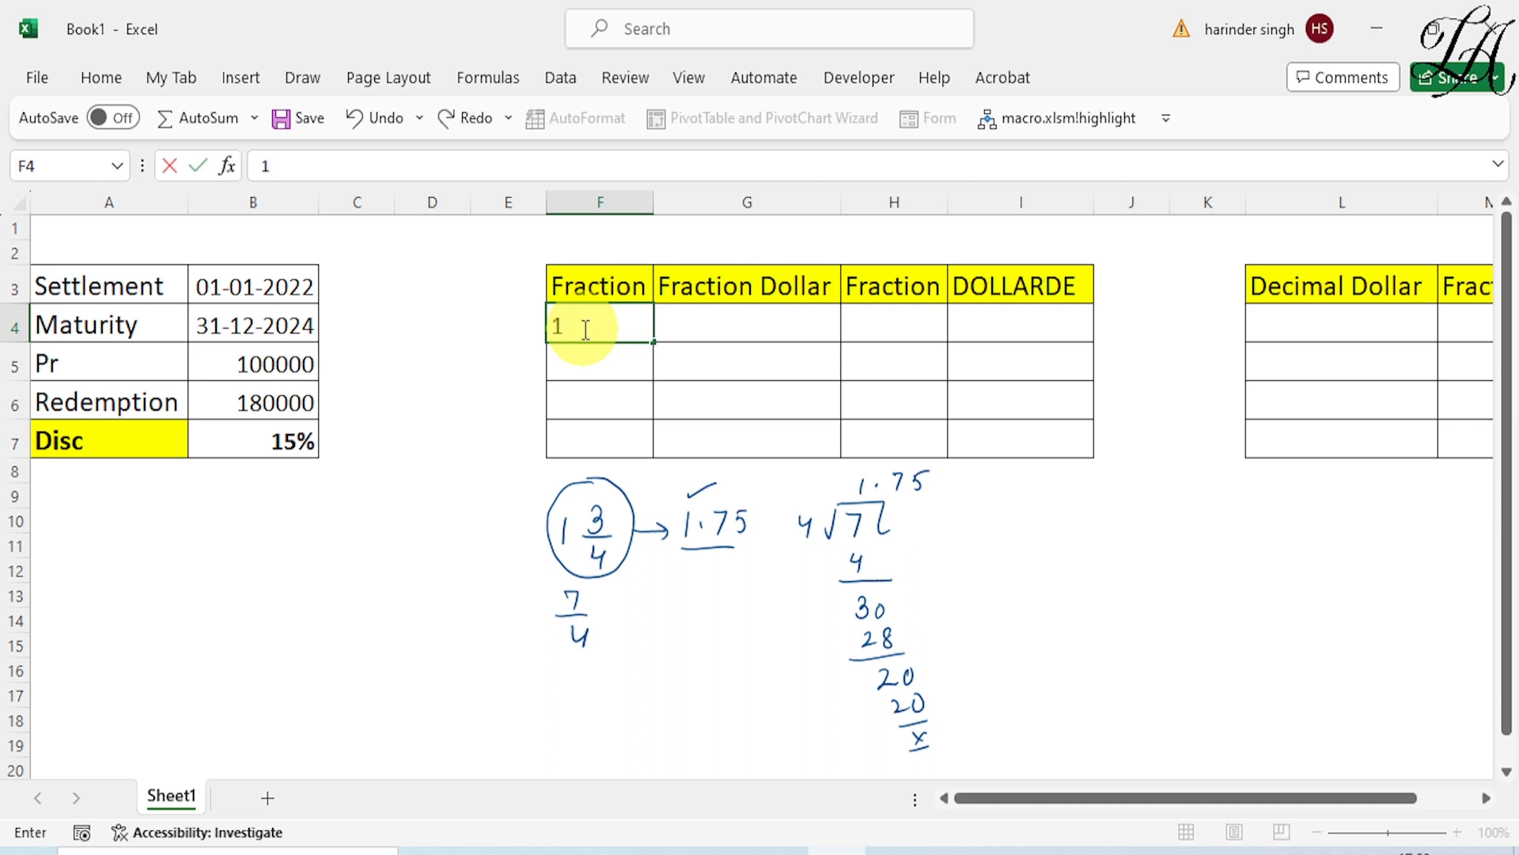
{"action": "type", "text": " 3/4"}
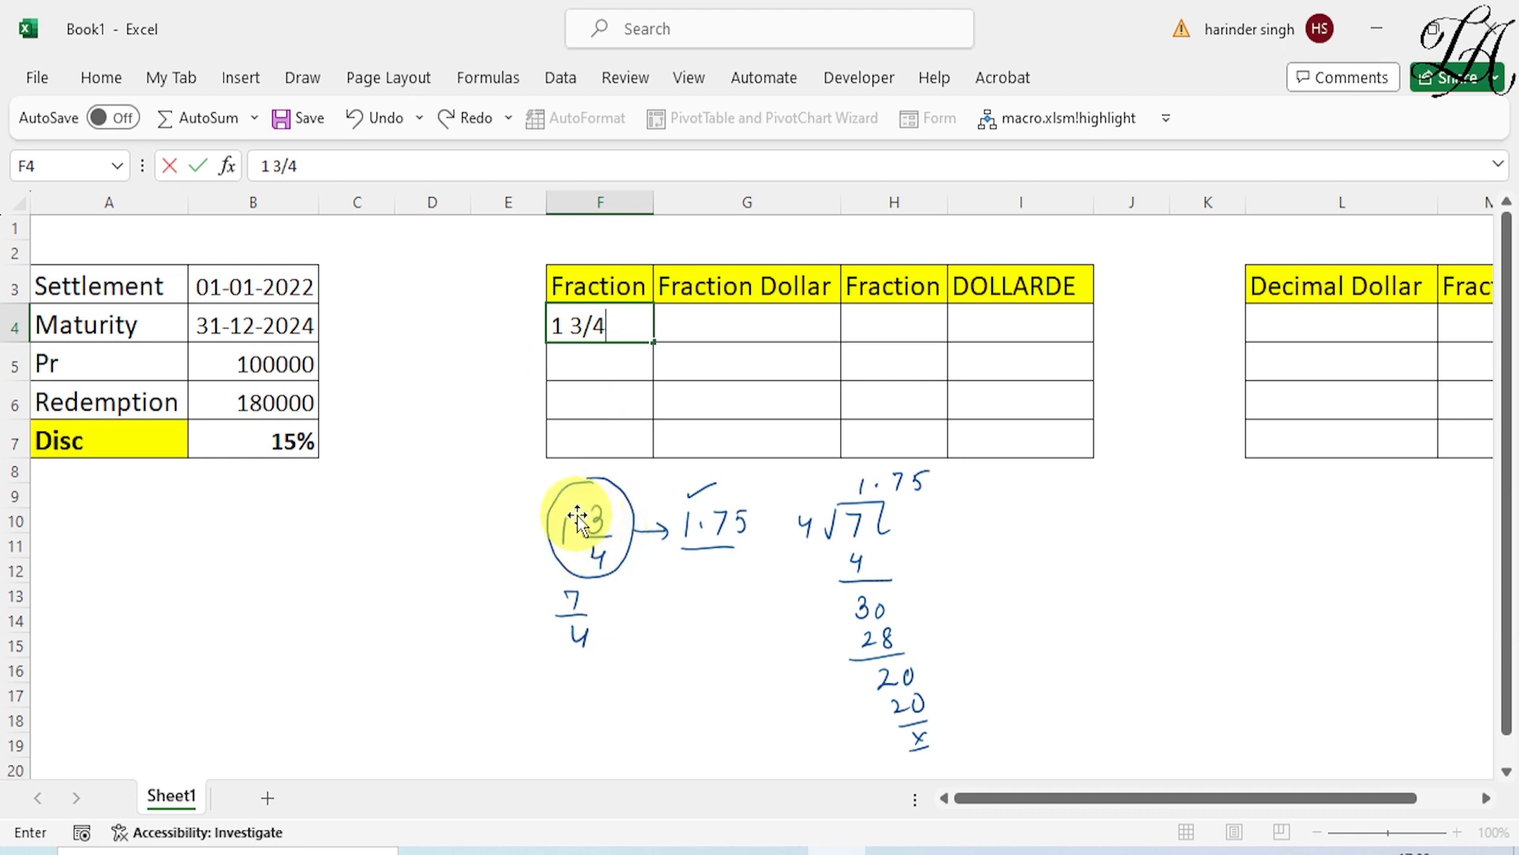
{"action": "left_click", "coordinate": [559, 364]}
{"action": "type", "text": "1"}
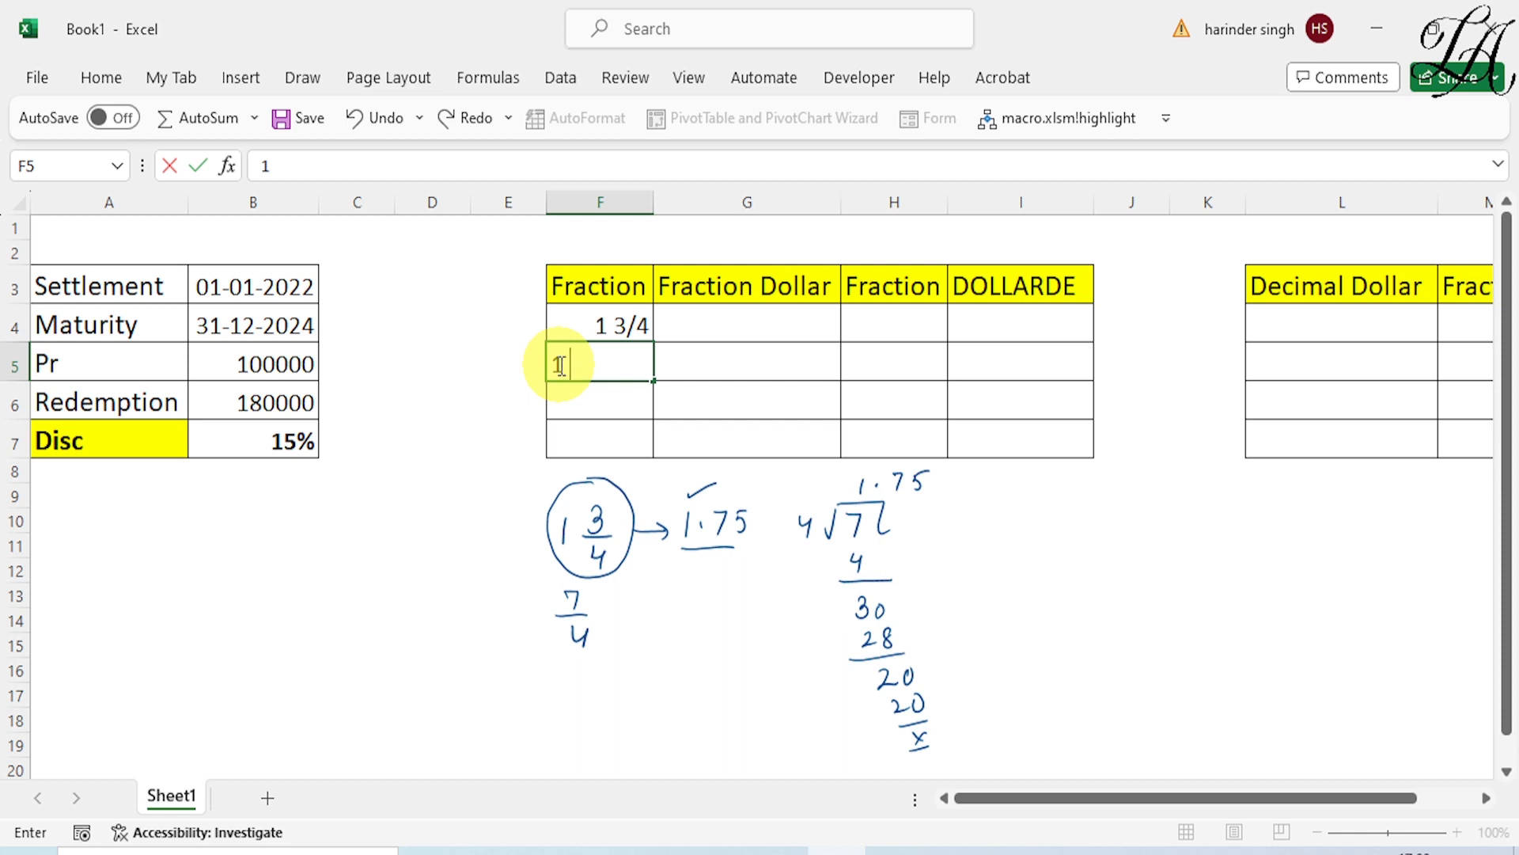
{"action": "type", "text": " 1/2"}
{"action": "key", "text": "Return"}
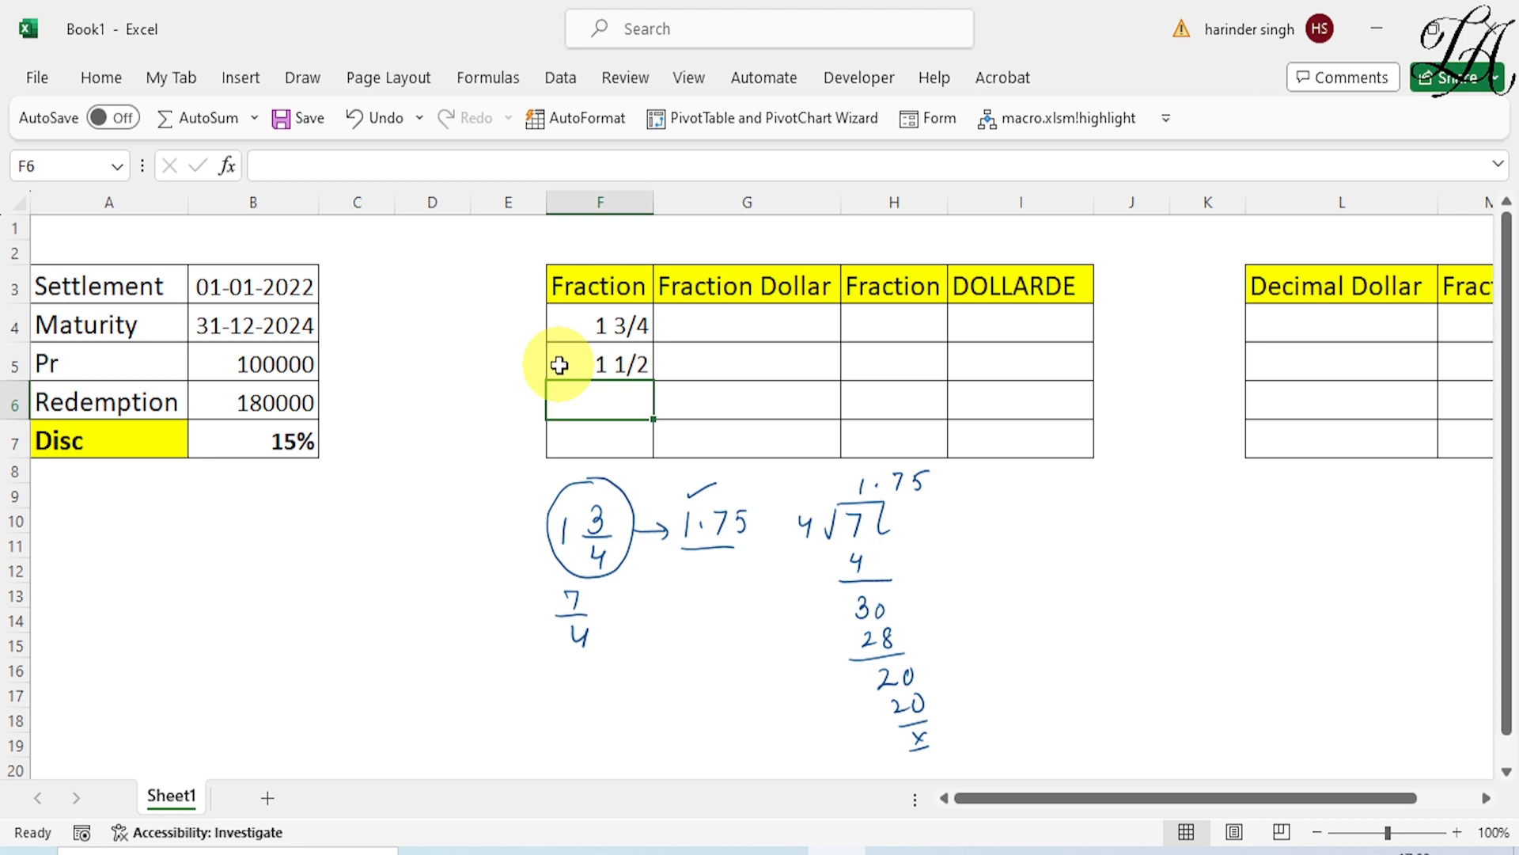
{"action": "type", "text": "2"}
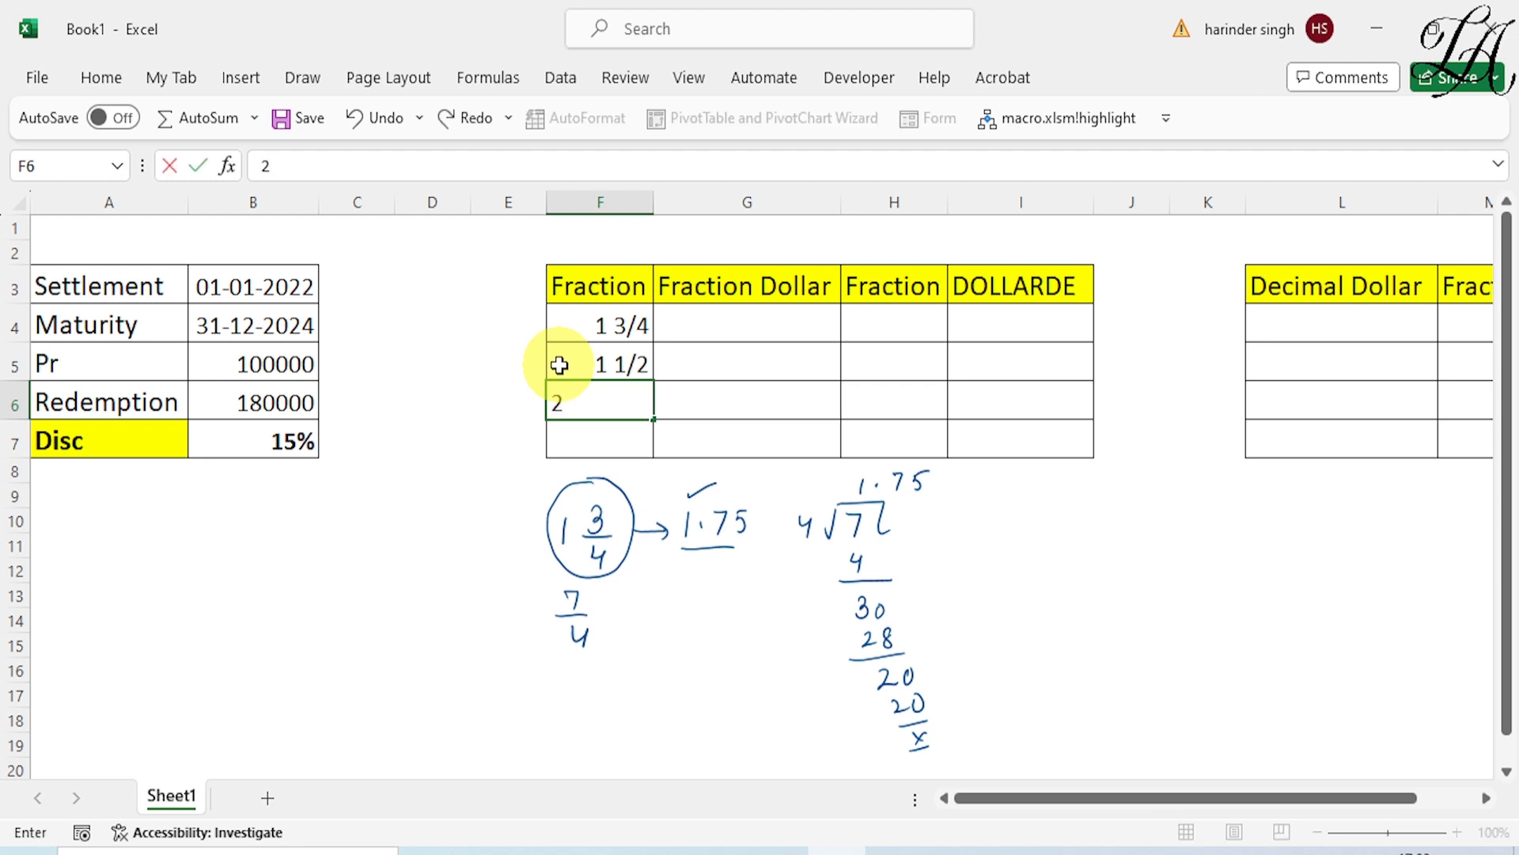
{"action": "type", "text": " 1/8"}
{"action": "key", "text": "Return"}
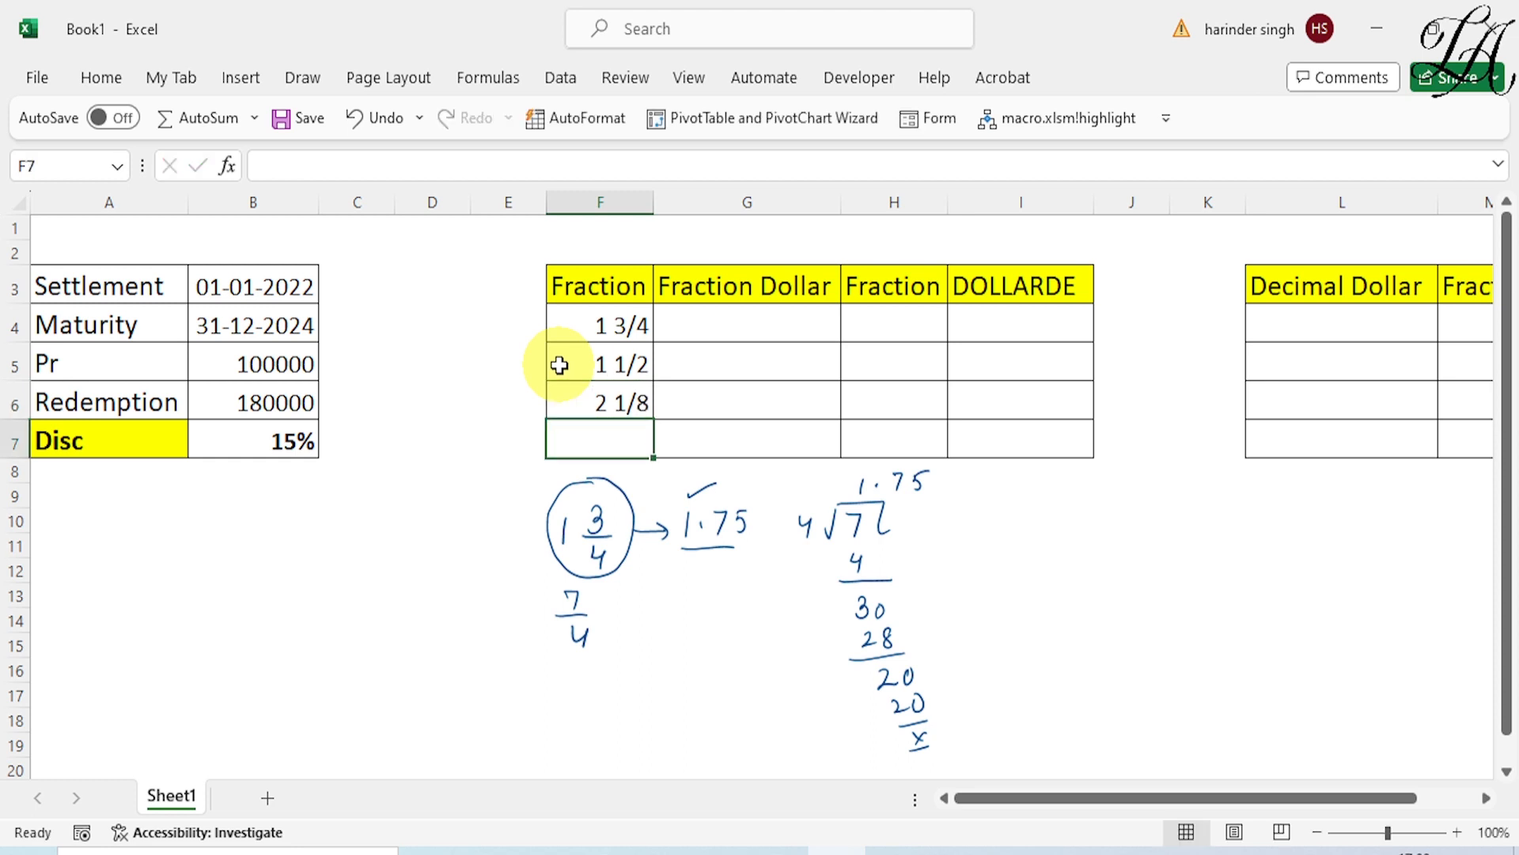
{"action": "type", "text": "3 1"}
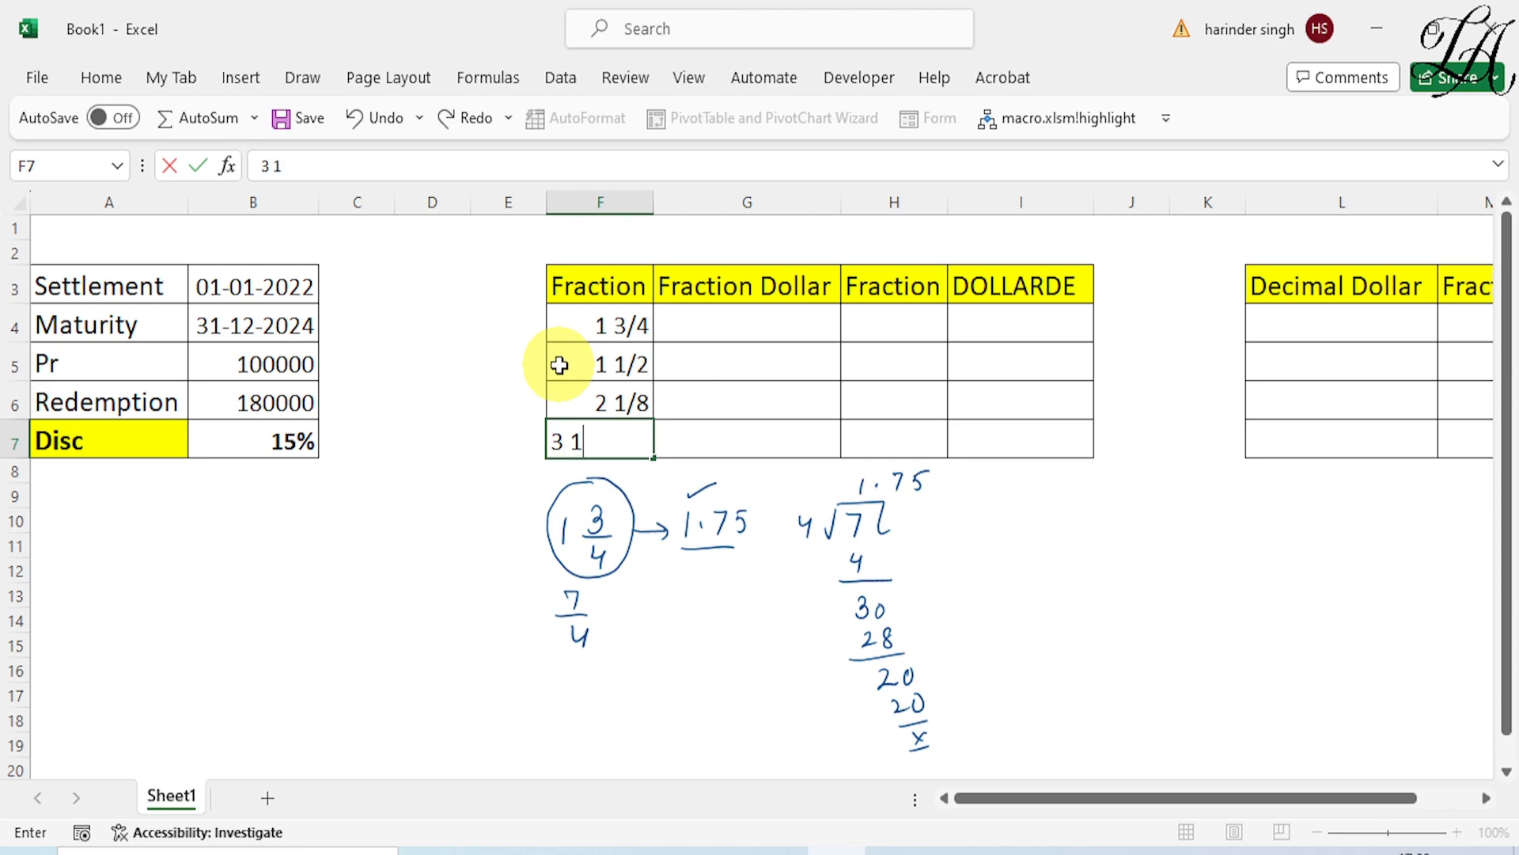
{"action": "type", "text": "/2"}
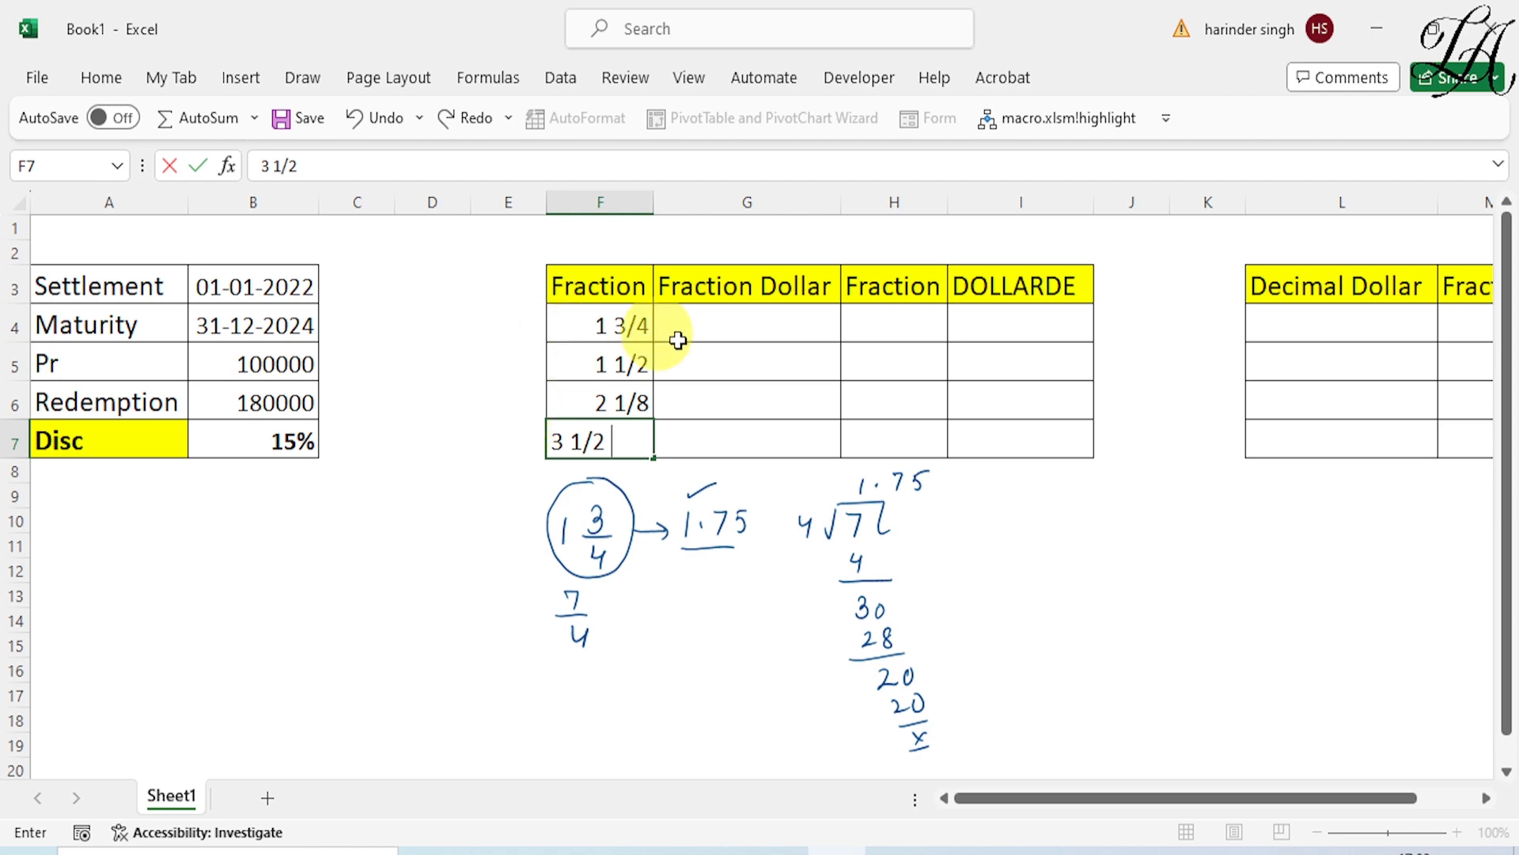
Tick the 1 and 3 in the handwritten 1 3/4, and enter Fraction Dollar values 1.3, 1.1, 2.1 and 3.1 in G4:G7.
{"action": "left_click", "coordinate": [722, 325]}
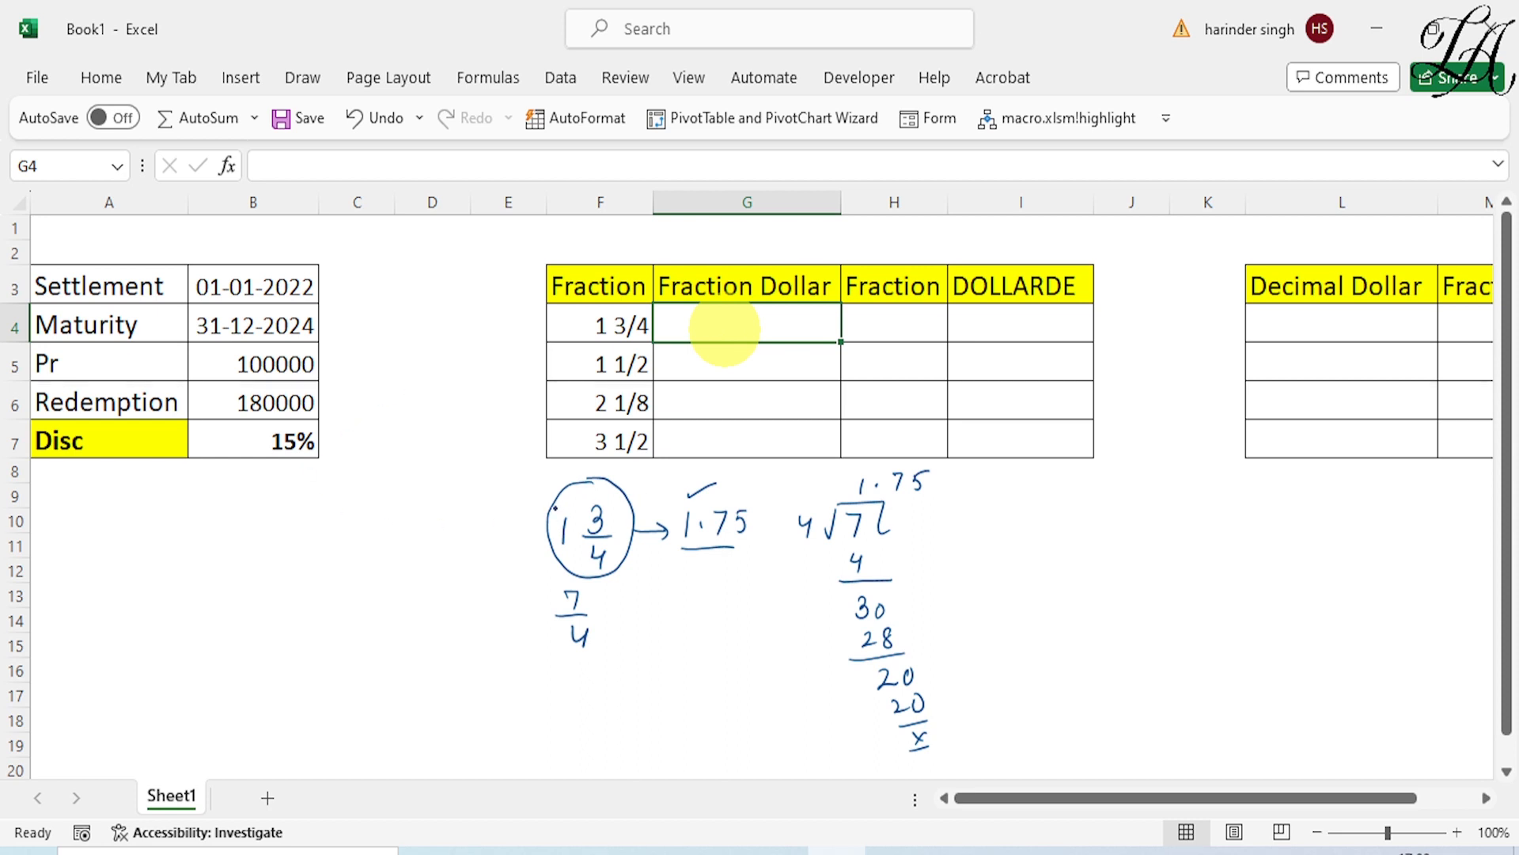
{"action": "left_click_drag", "start_coordinate": [556, 509], "coordinate": [605, 490]}
{"action": "type", "text": "1"}
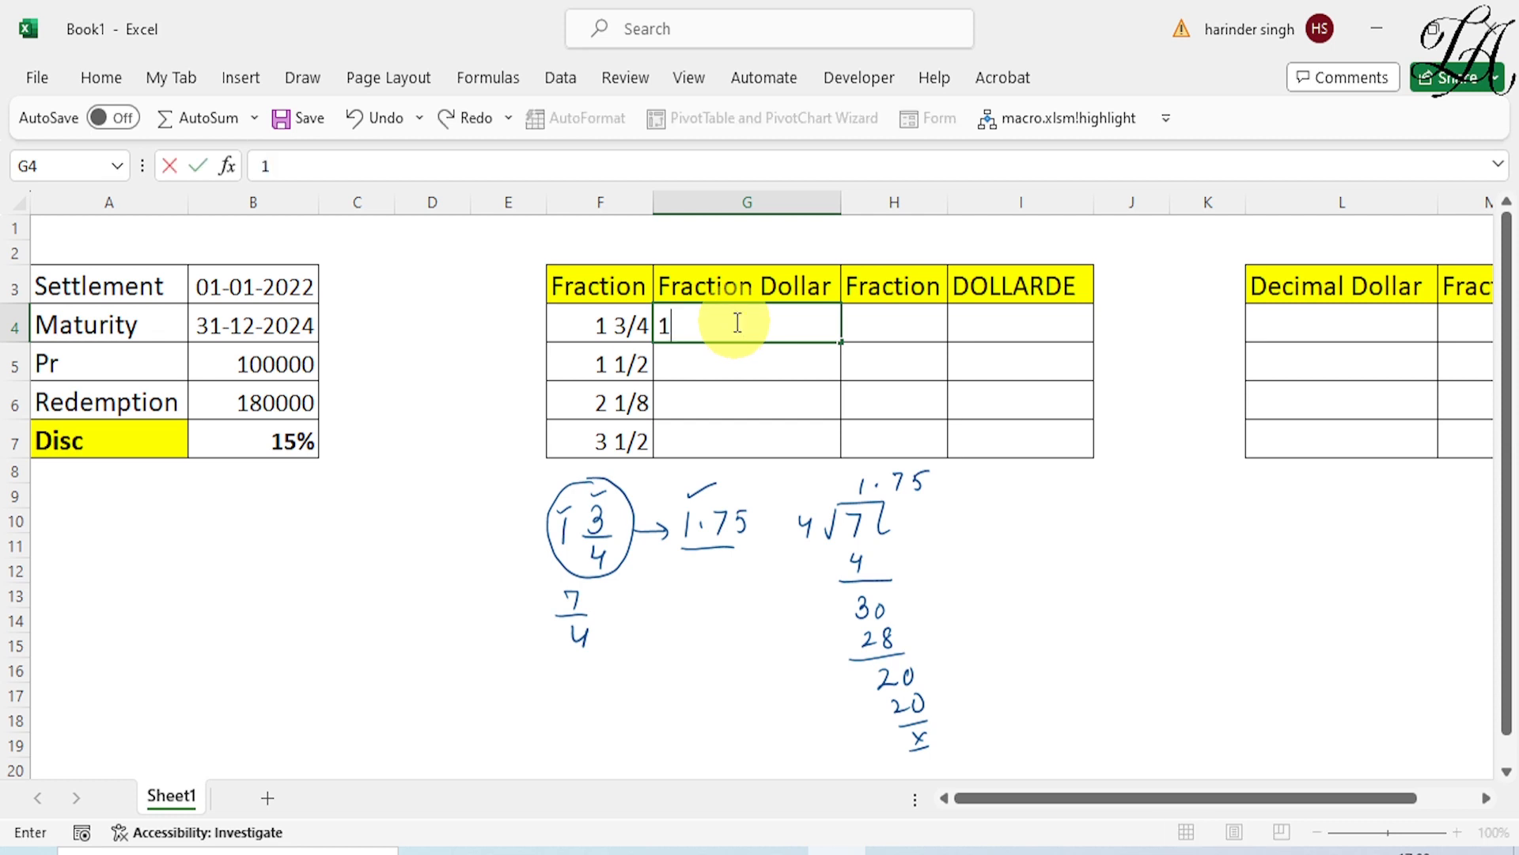
{"action": "type", "text": ".3"}
{"action": "key", "text": "Return"}
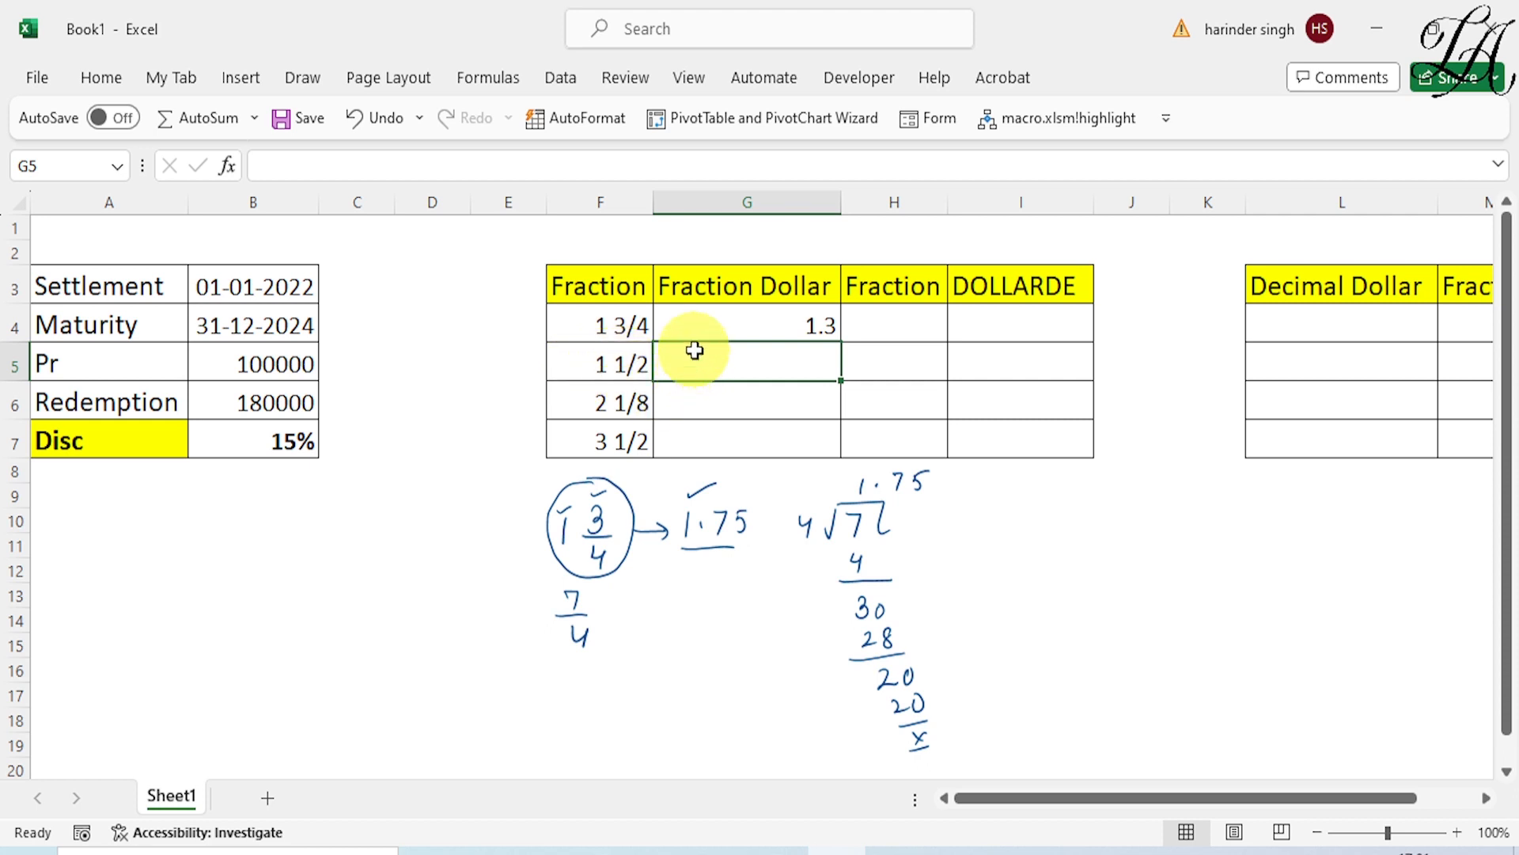
{"action": "type", "text": "1.1"}
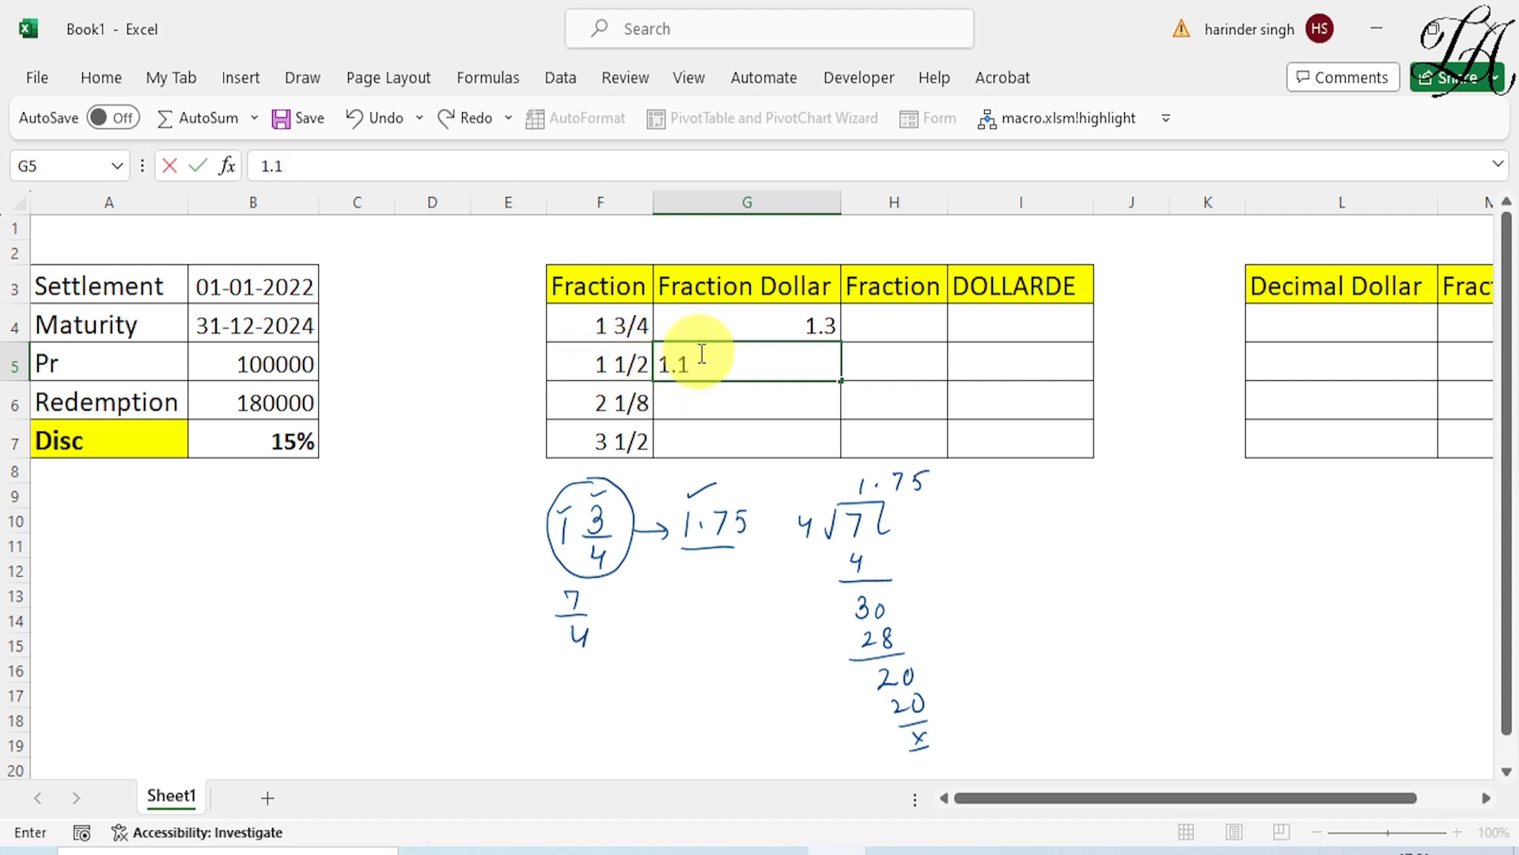
{"action": "left_click", "coordinate": [693, 406]}
{"action": "type", "text": "2.1"}
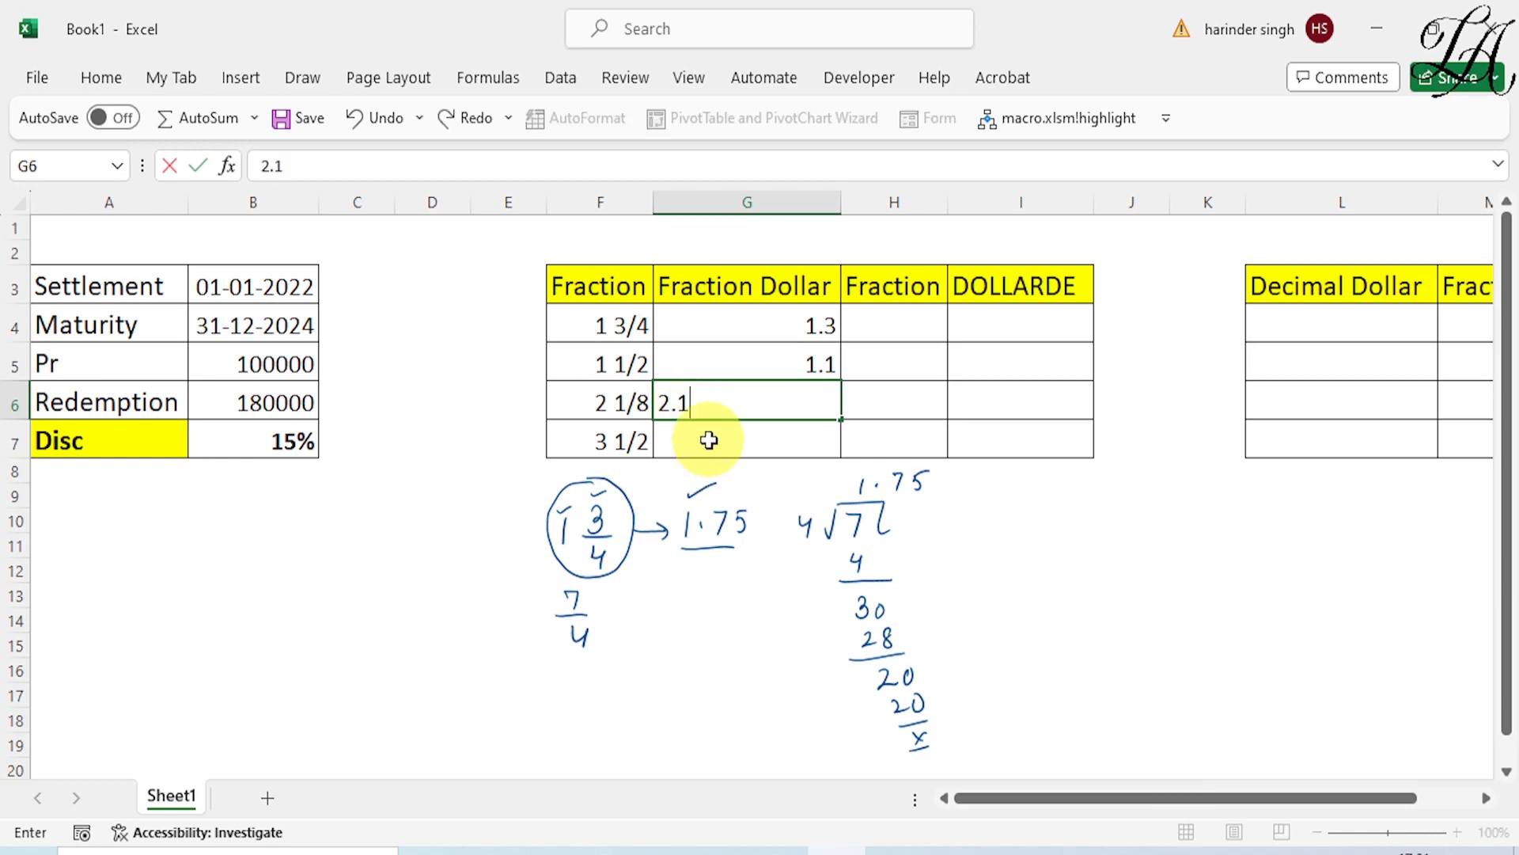
{"action": "left_click", "coordinate": [710, 441]}
{"action": "type", "text": "3.1"}
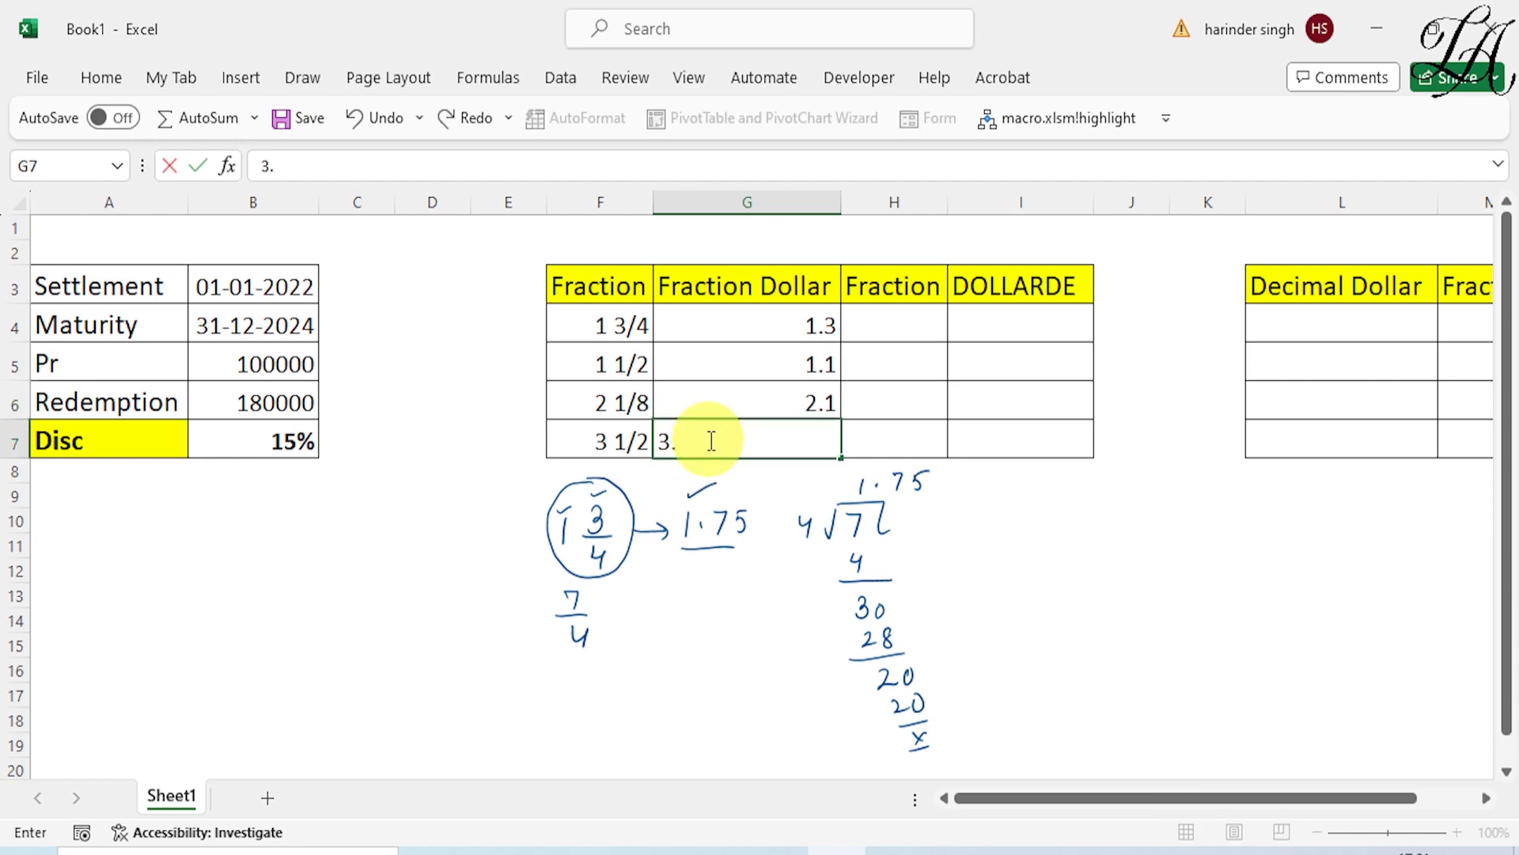
{"action": "left_click", "coordinate": [880, 331]}
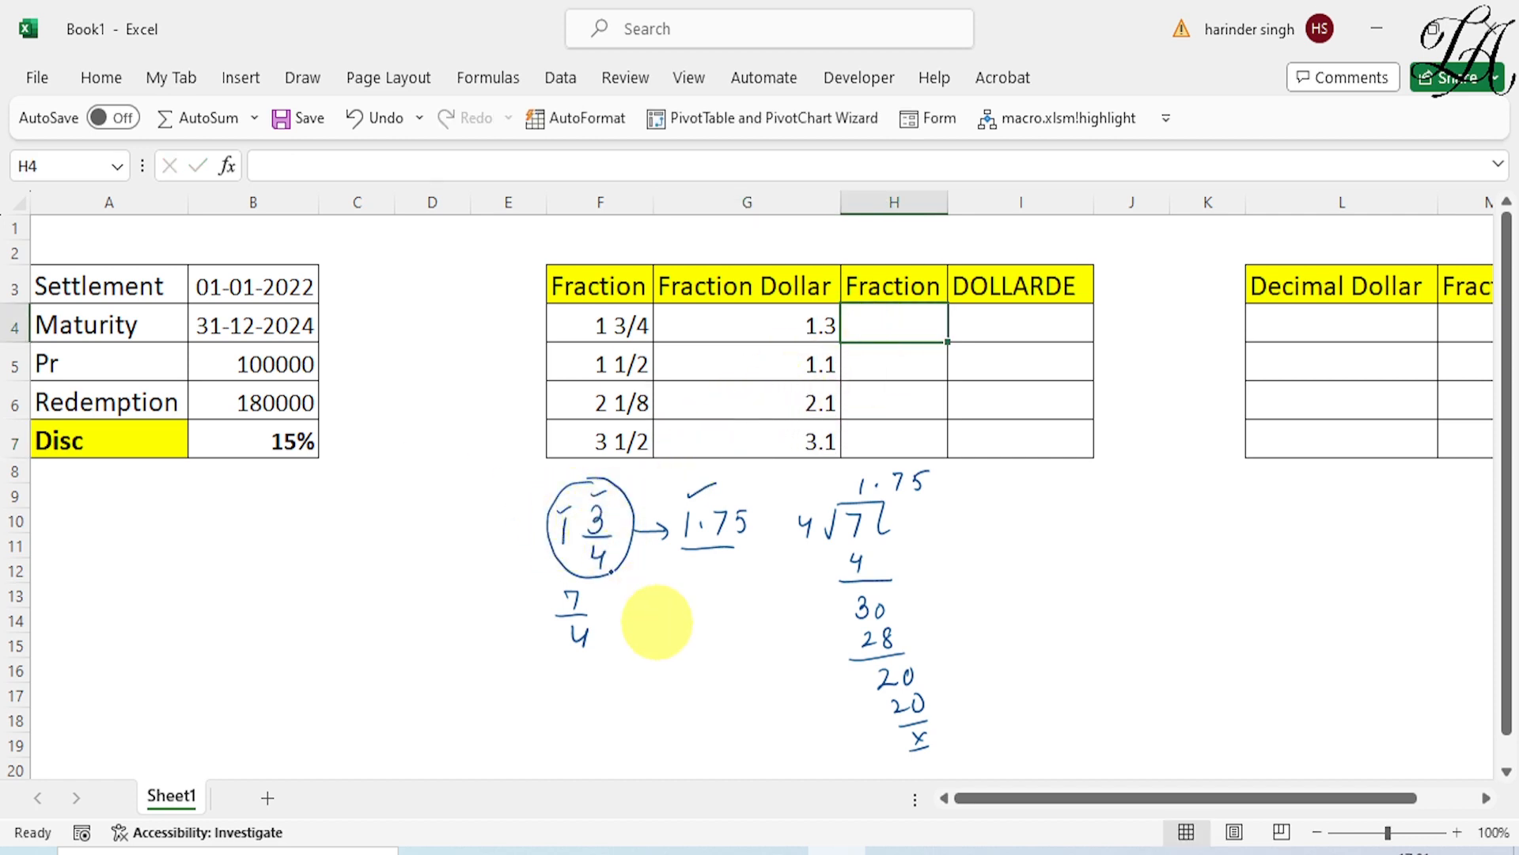
Circle the denominator 4 in the handwritten 1 3/4 and 7/4, and enter Fraction values 4, 2, 8 and 2 in H4:H7.
{"action": "mouse_move", "coordinate": [615, 543]}
{"action": "left_mouse_down"}
{"action": "mouse_move", "coordinate": [568, 563]}
{"action": "mouse_move", "coordinate": [632, 588]}
{"action": "mouse_move", "coordinate": [608, 538]}
{"action": "left_mouse_up"}
{"action": "mouse_move", "coordinate": [592, 620]}
{"action": "left_mouse_down"}
{"action": "mouse_move", "coordinate": [582, 672]}
{"action": "mouse_move", "coordinate": [607, 625]}
{"action": "mouse_move", "coordinate": [594, 619]}
{"action": "left_mouse_up"}
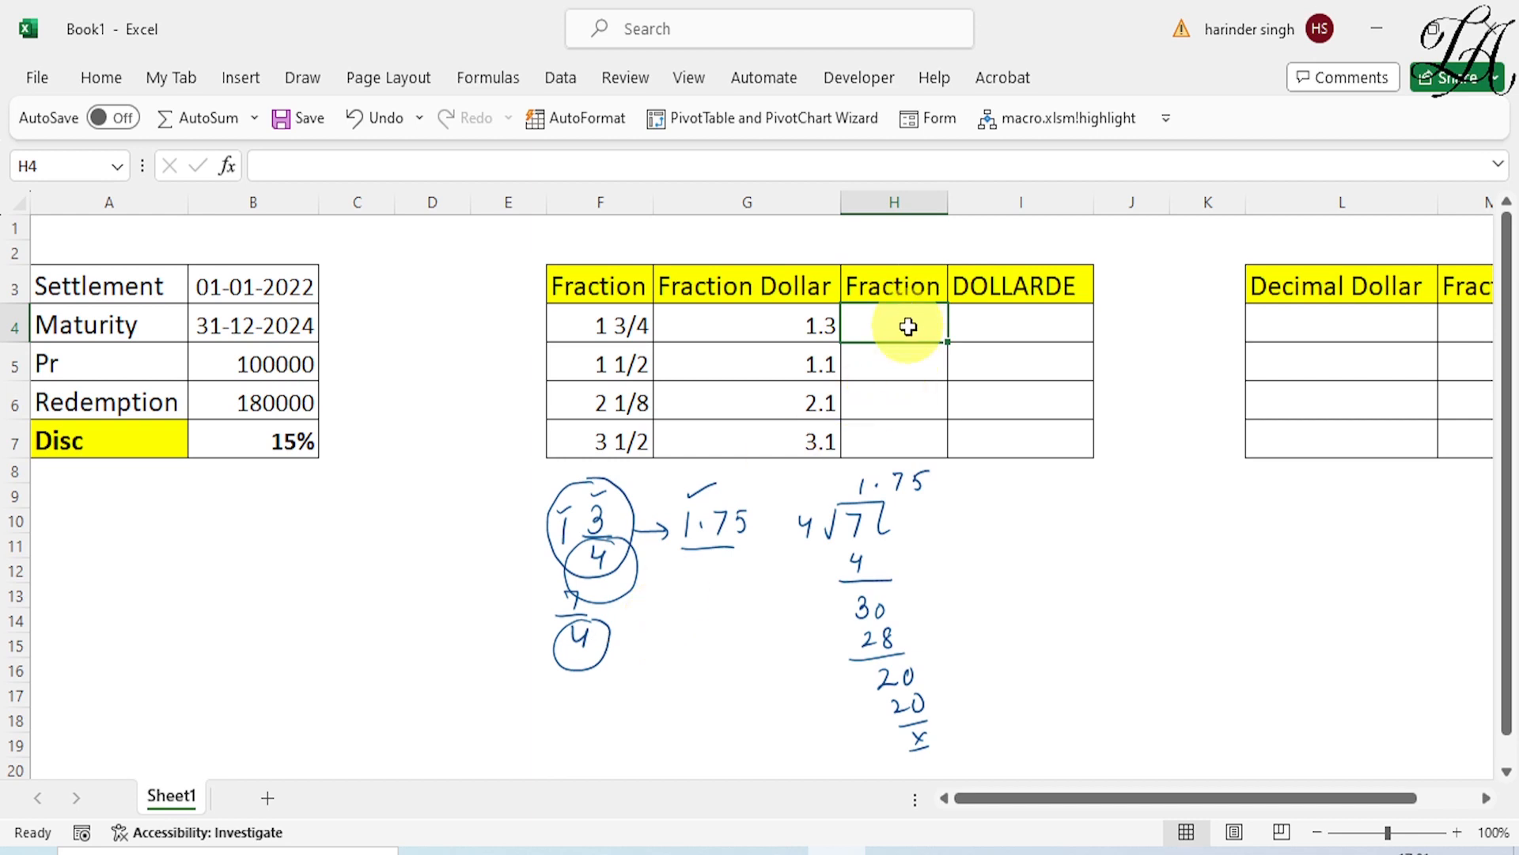
{"action": "type", "text": "4"}
{"action": "key", "text": "Return"}
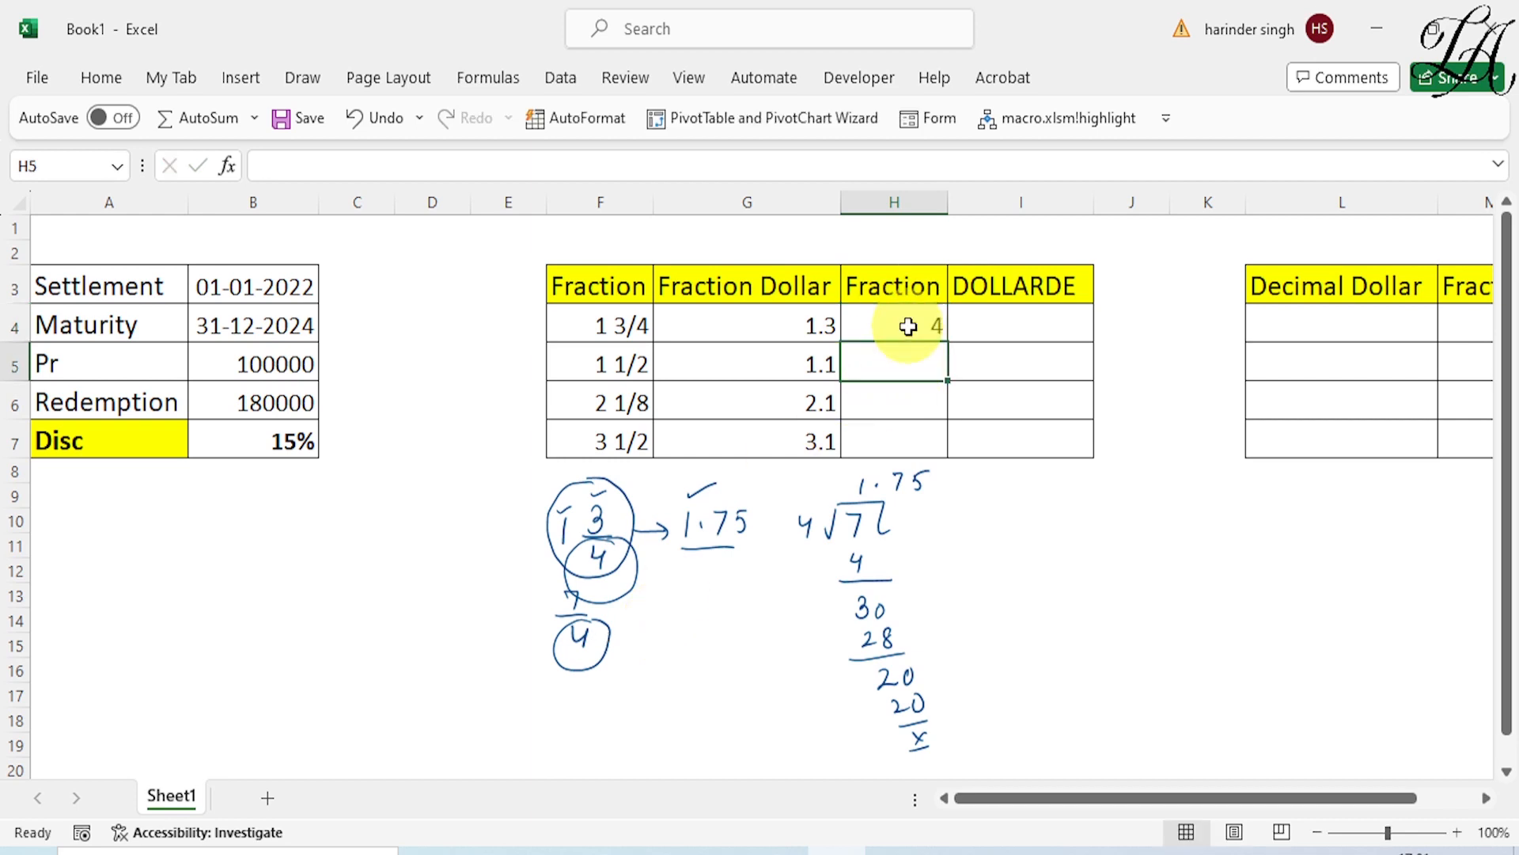
{"action": "type", "text": "2"}
{"action": "key", "text": "Return"}
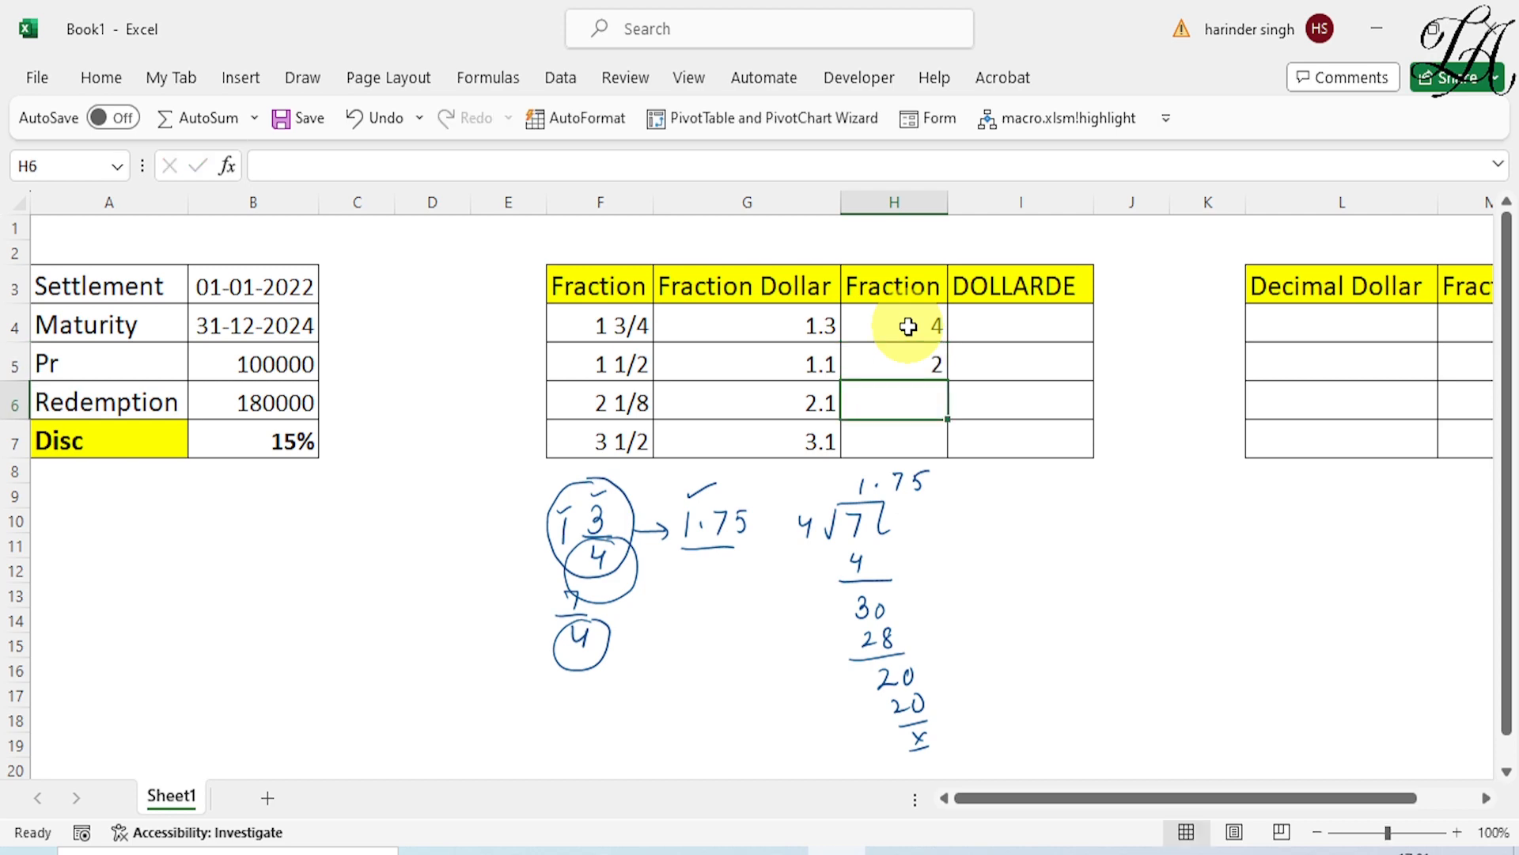
{"action": "type", "text": "8"}
{"action": "key", "text": "Return"}
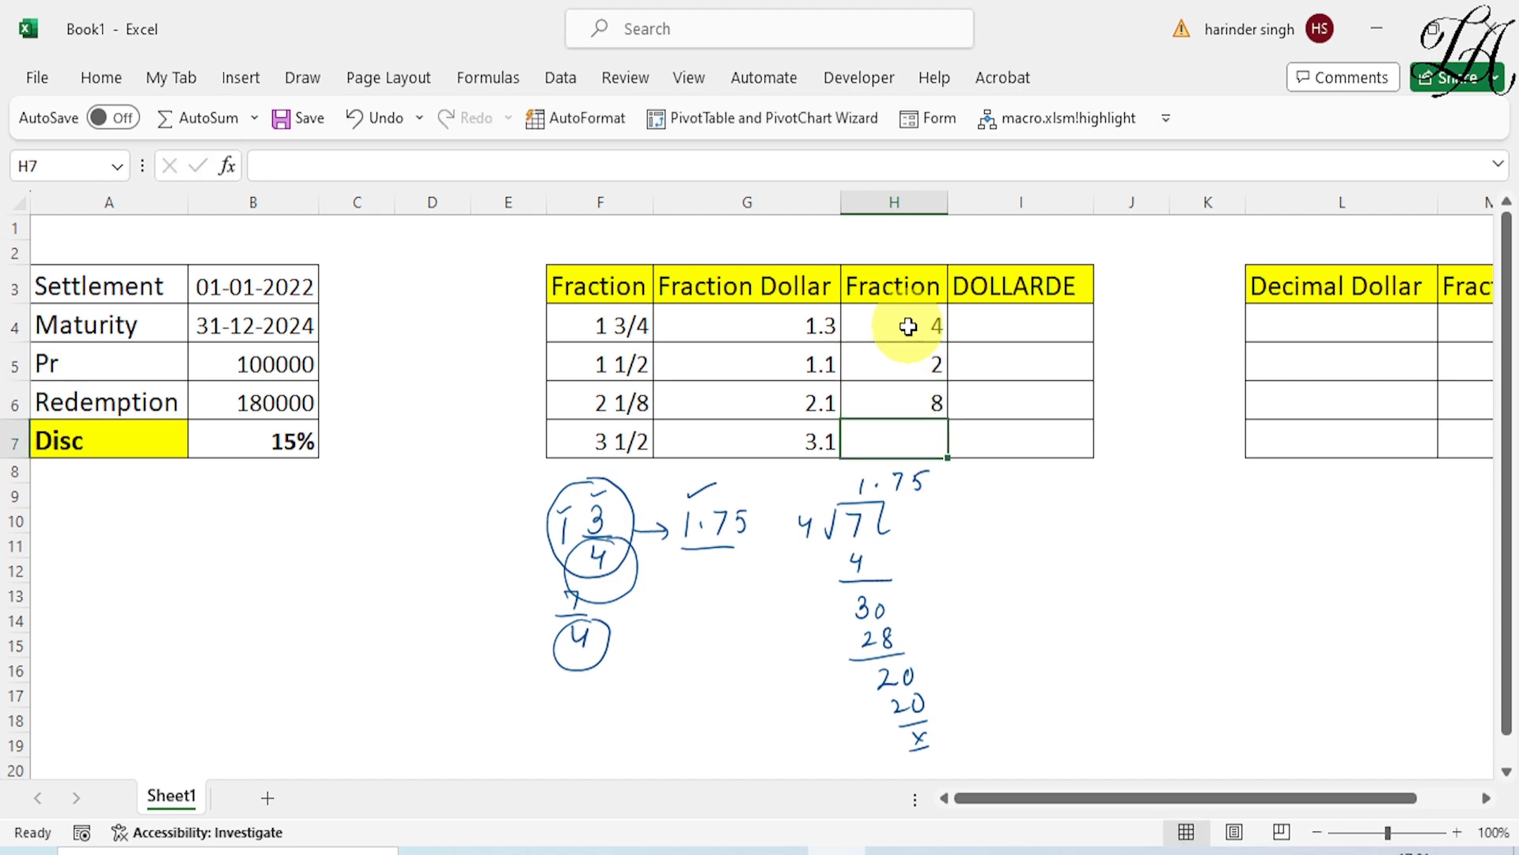
{"action": "type", "text": "2"}
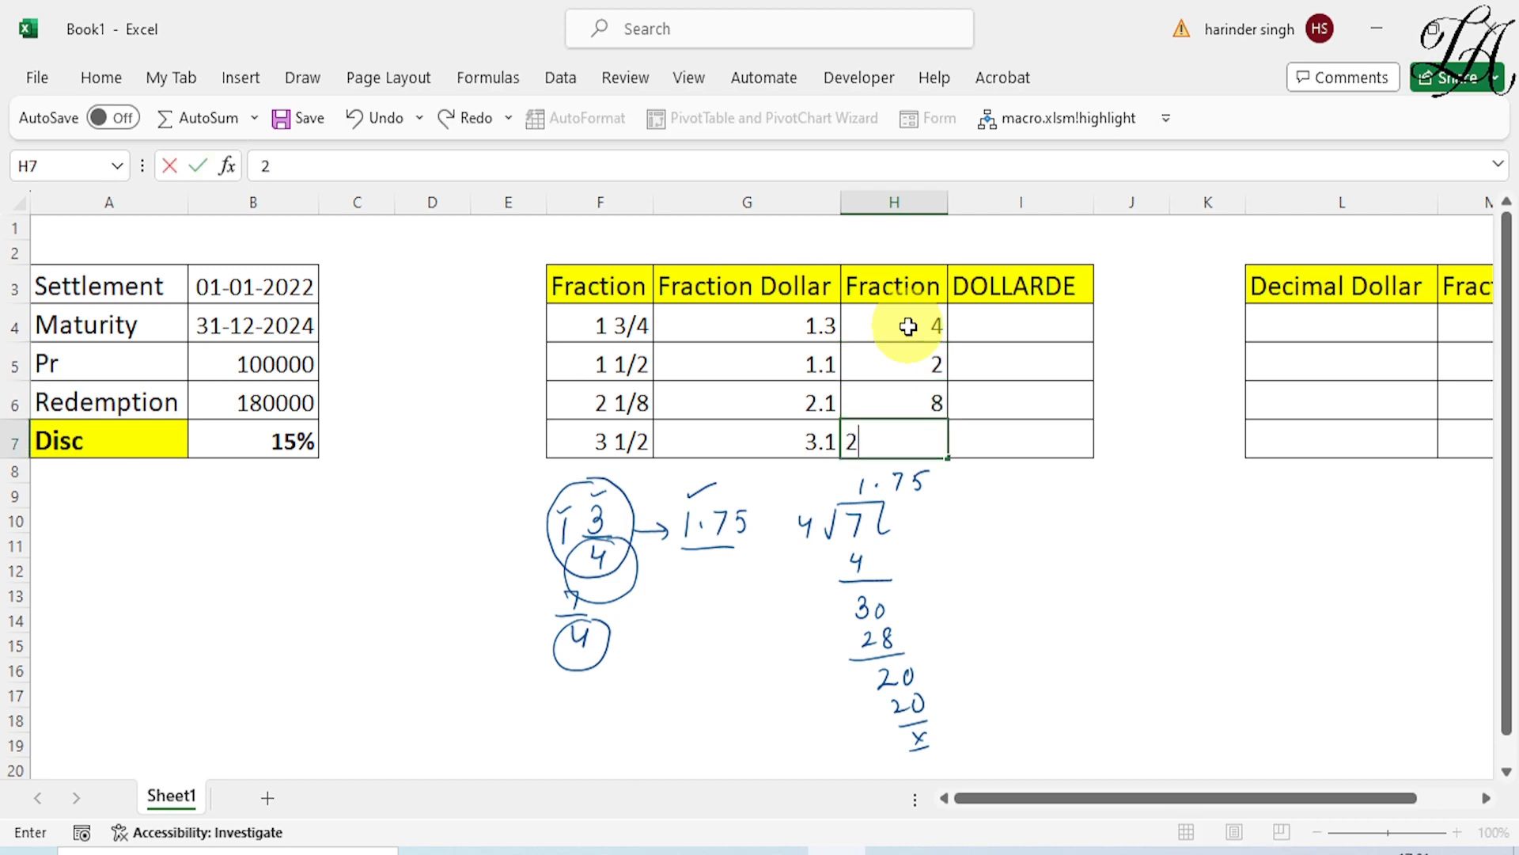
Enter =DOLLARDE(G4,H4) in I4 and fill the formula down to I7.
{"action": "left_click", "coordinate": [1038, 324]}
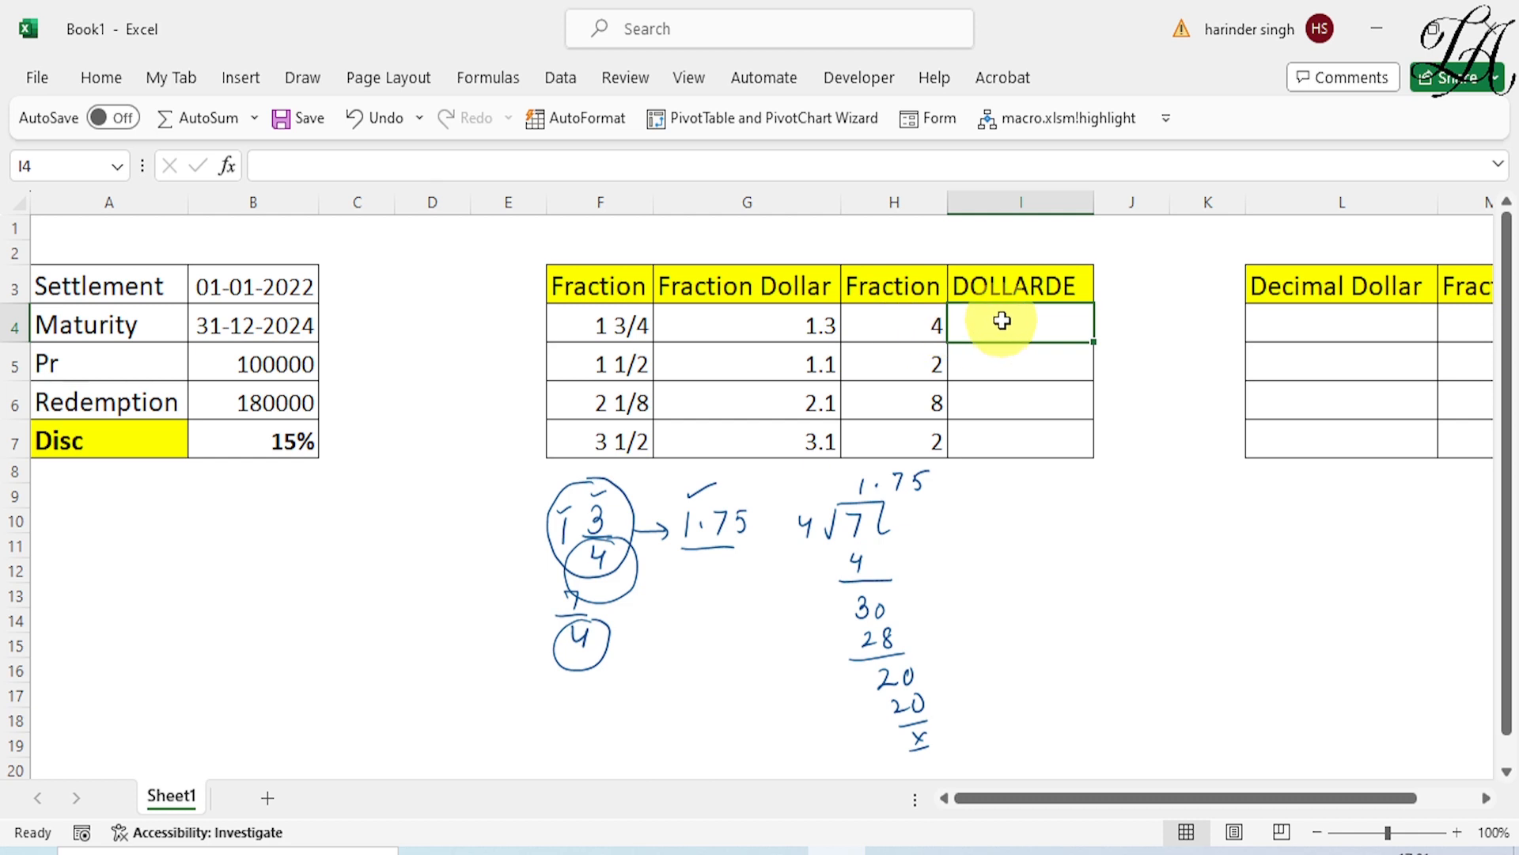
{"action": "type", "text": "=D"}
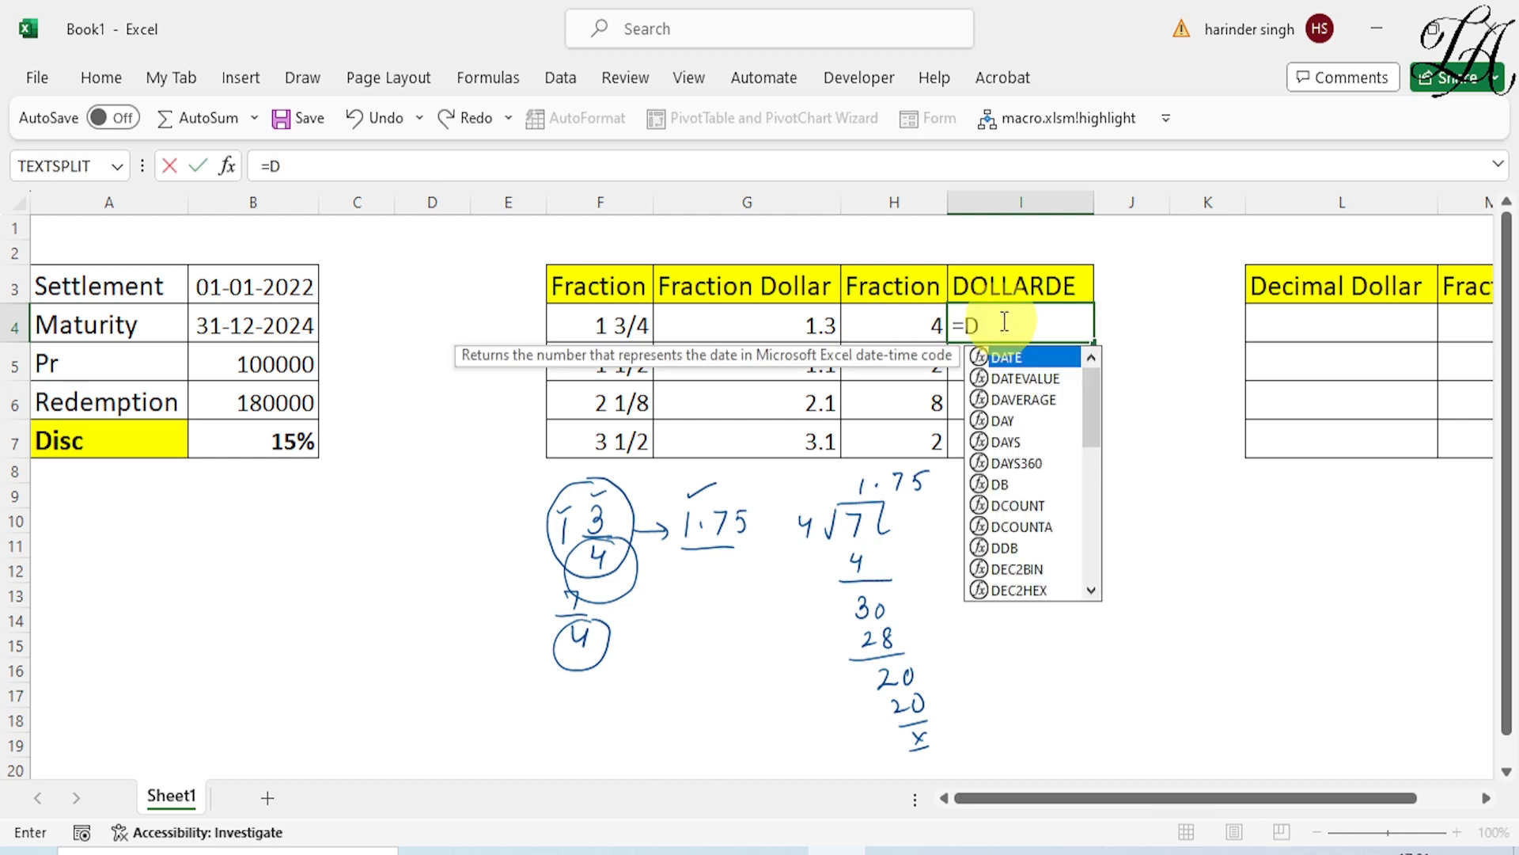
{"action": "type", "text": "OLLAR"}
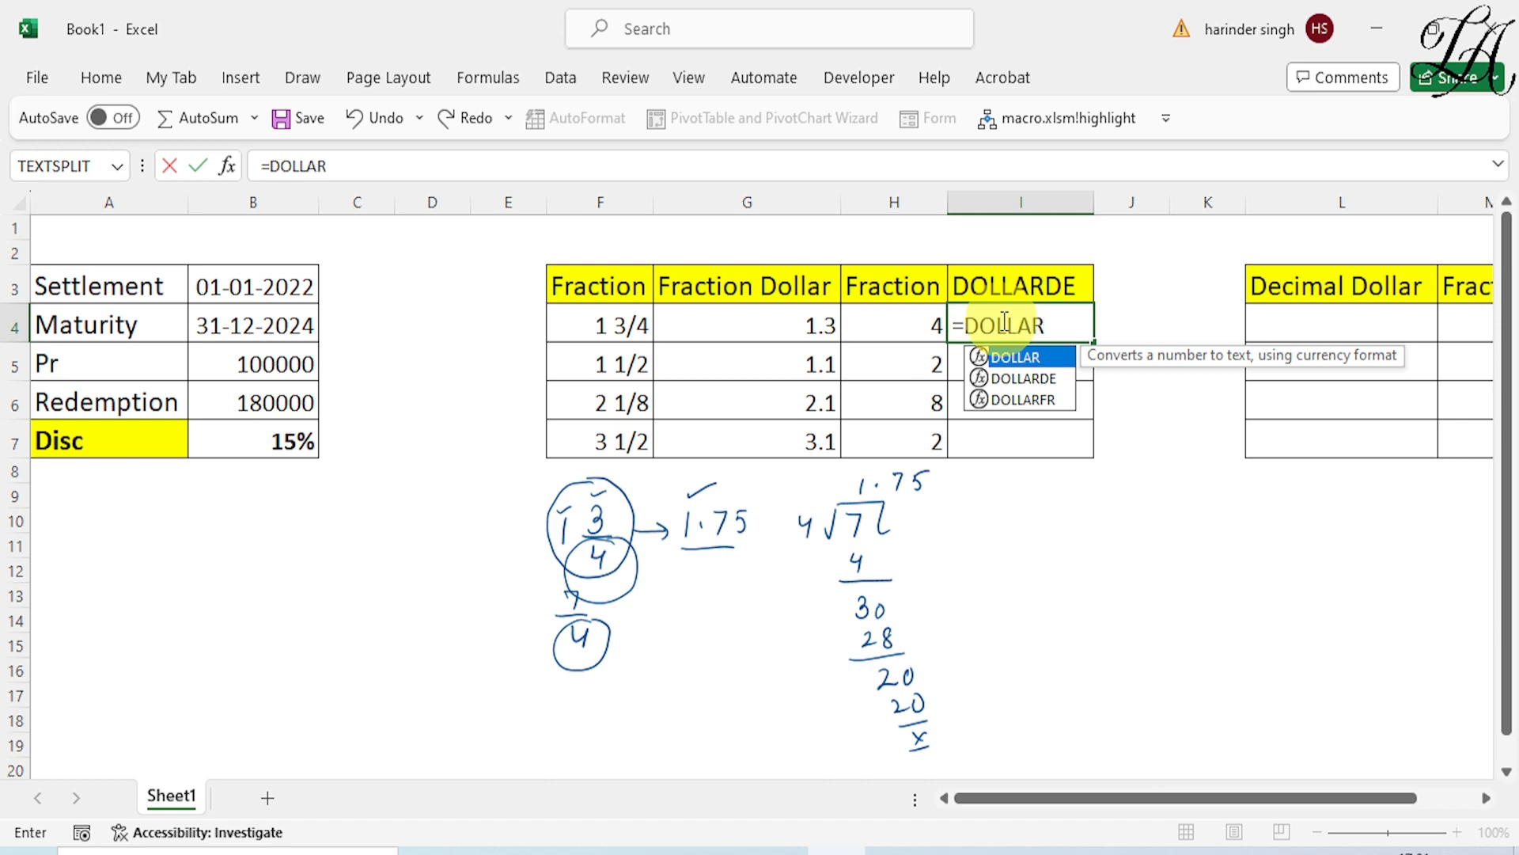
{"action": "type", "text": "DE"}
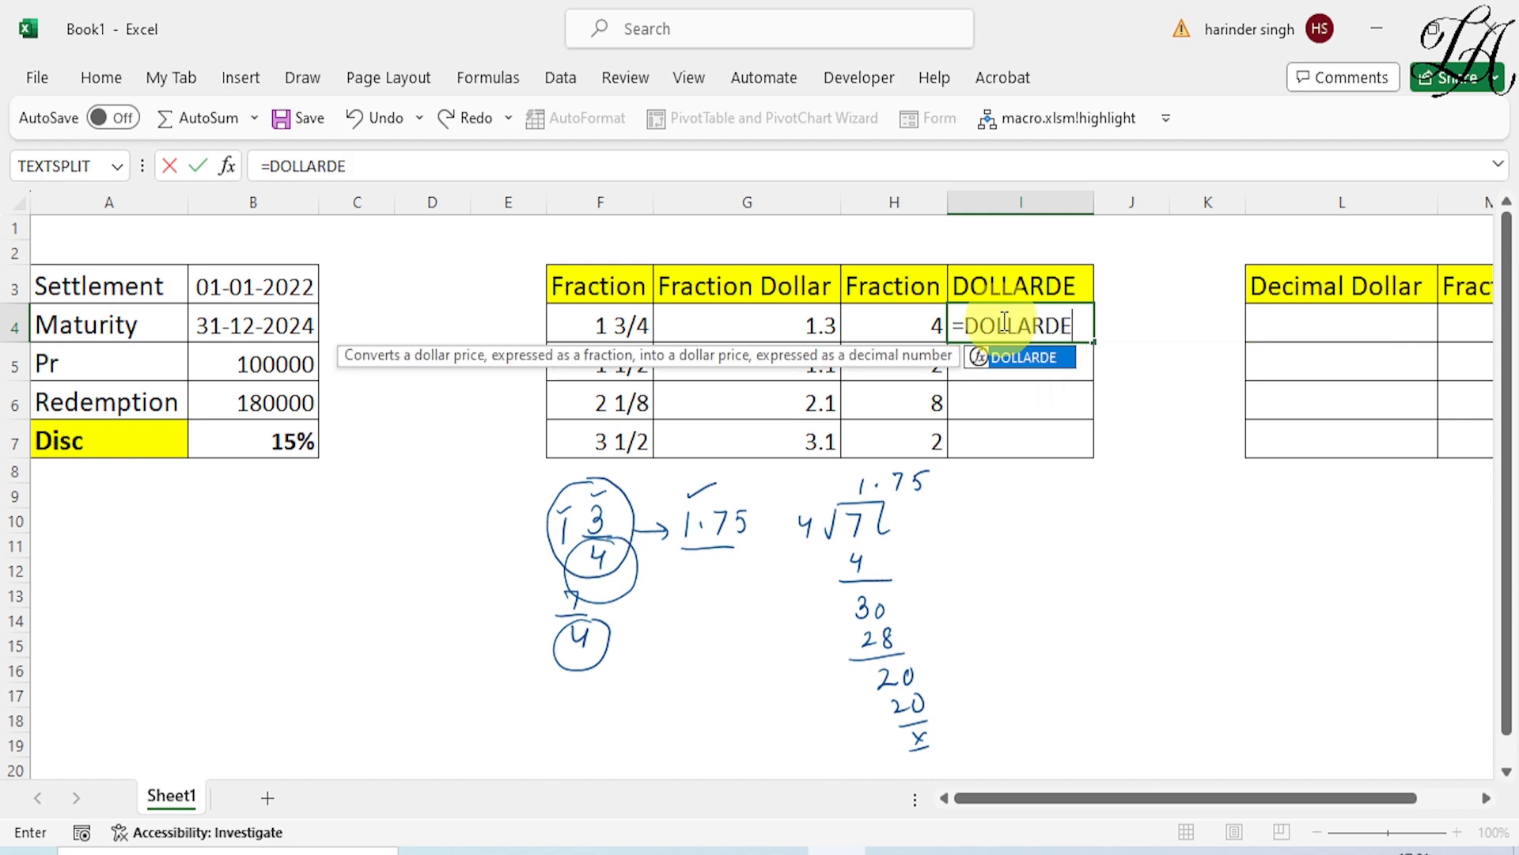
{"action": "type", "text": "("}
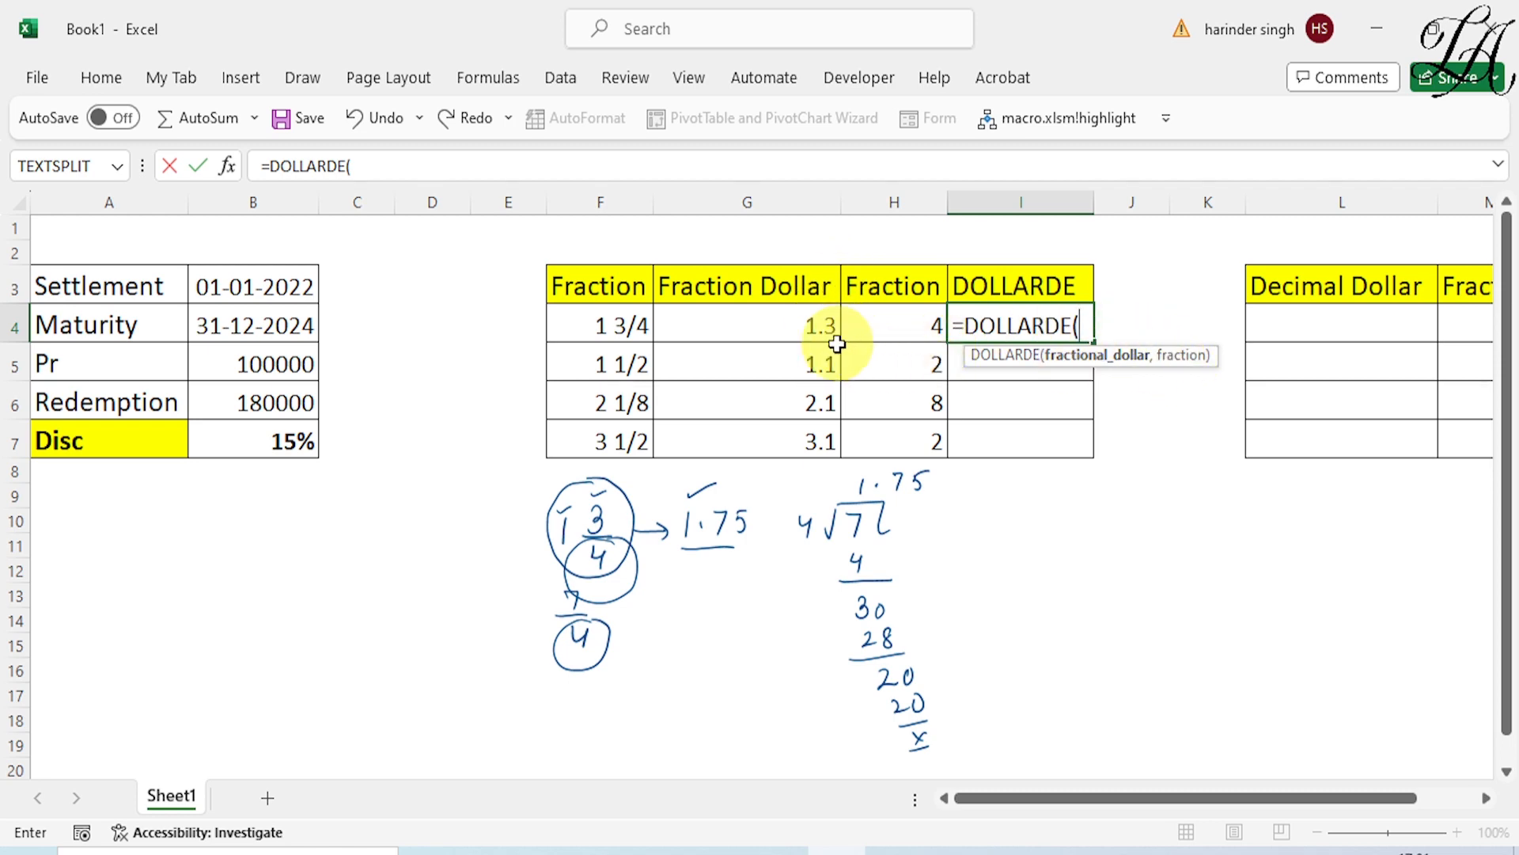
{"action": "left_click", "coordinate": [810, 329]}
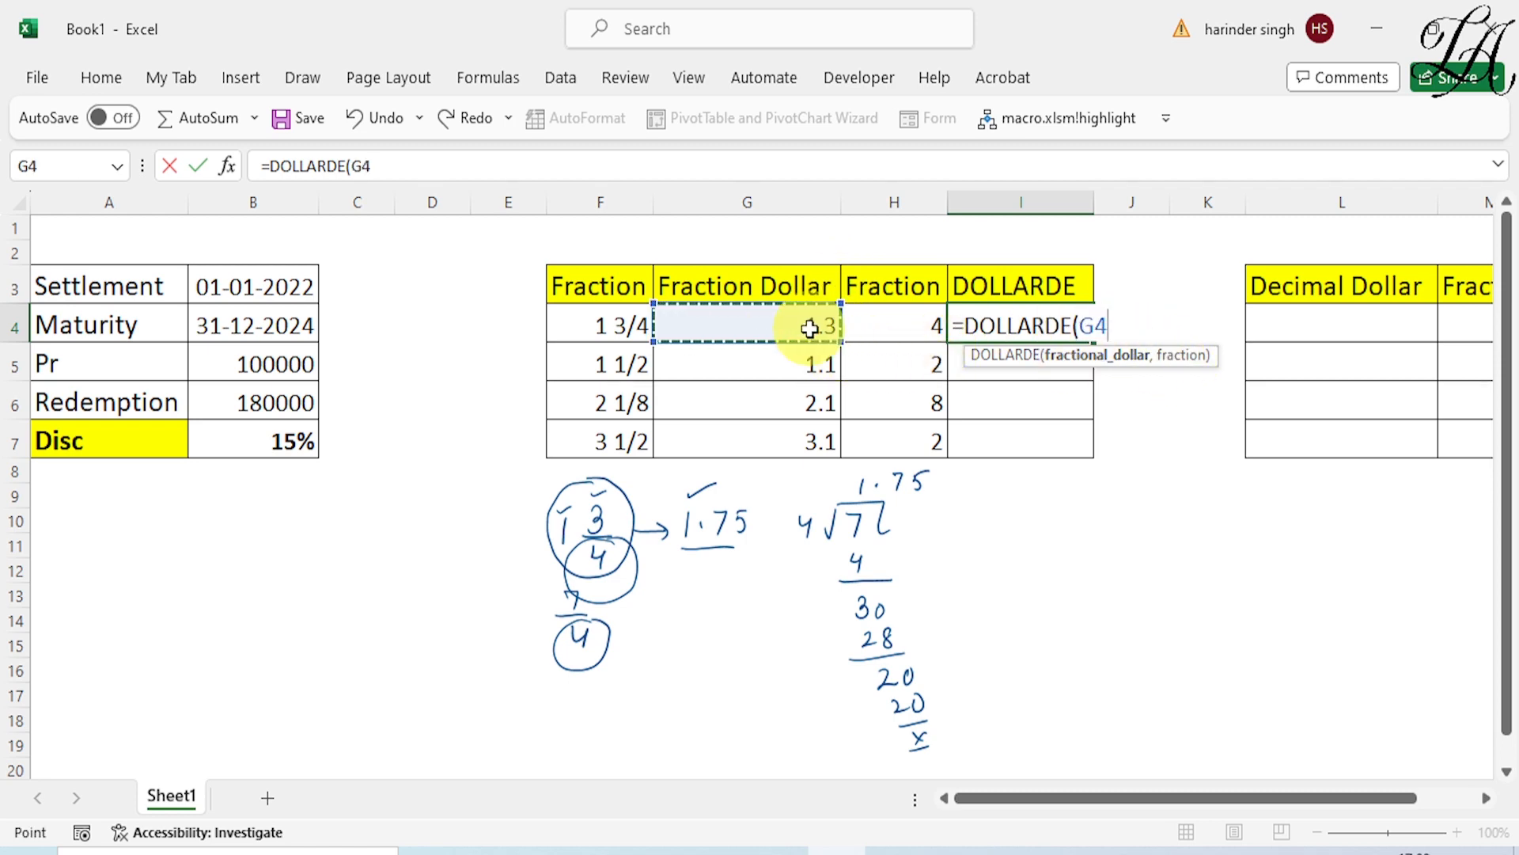
{"action": "type", "text": ","}
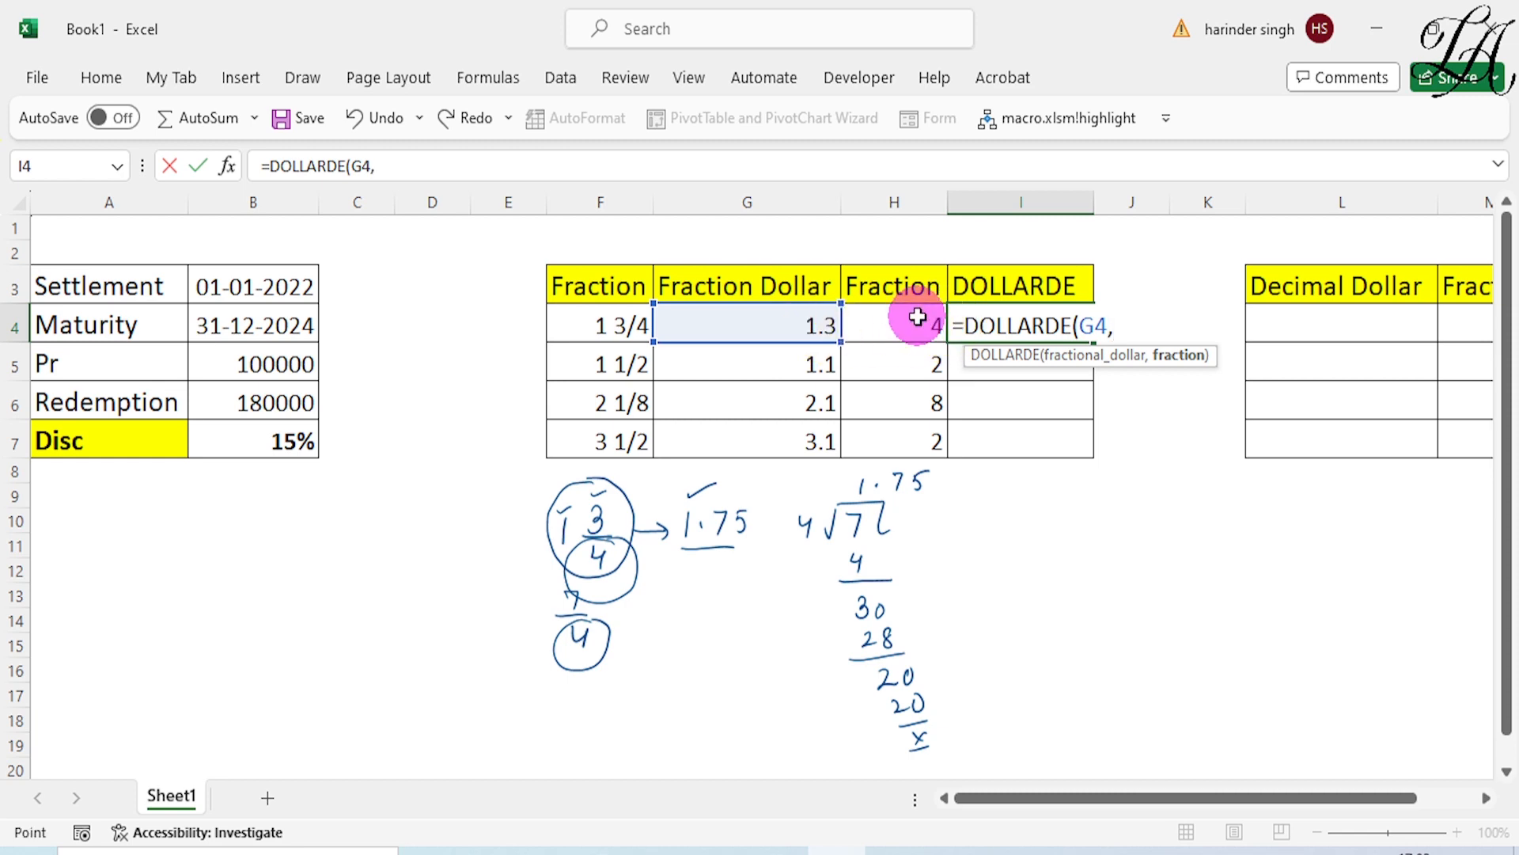
{"action": "left_click", "coordinate": [917, 316]}
{"action": "type", "text": ")"}
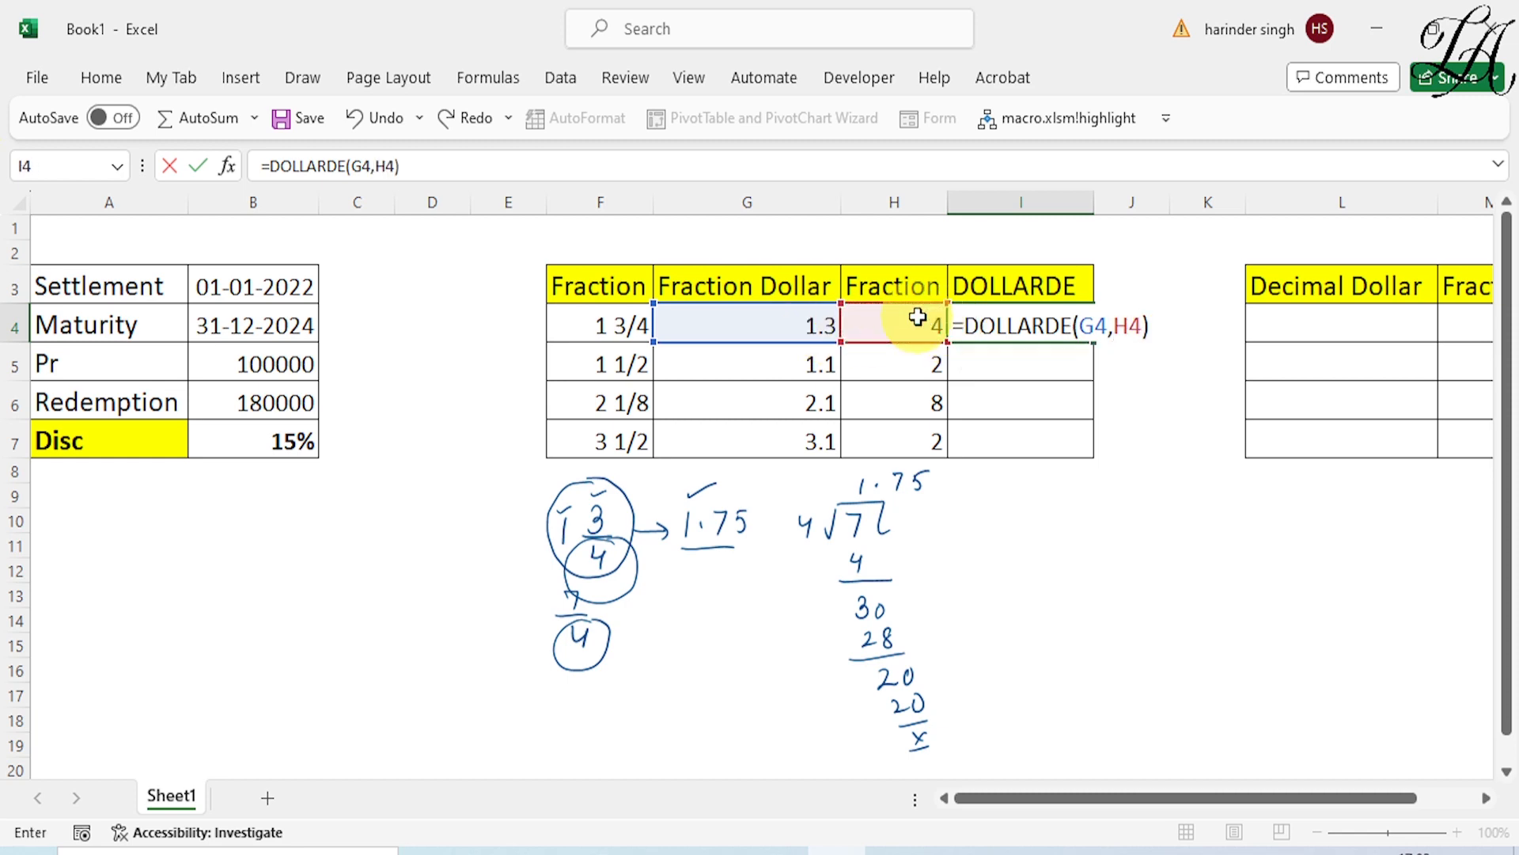
{"action": "key", "text": "Return"}
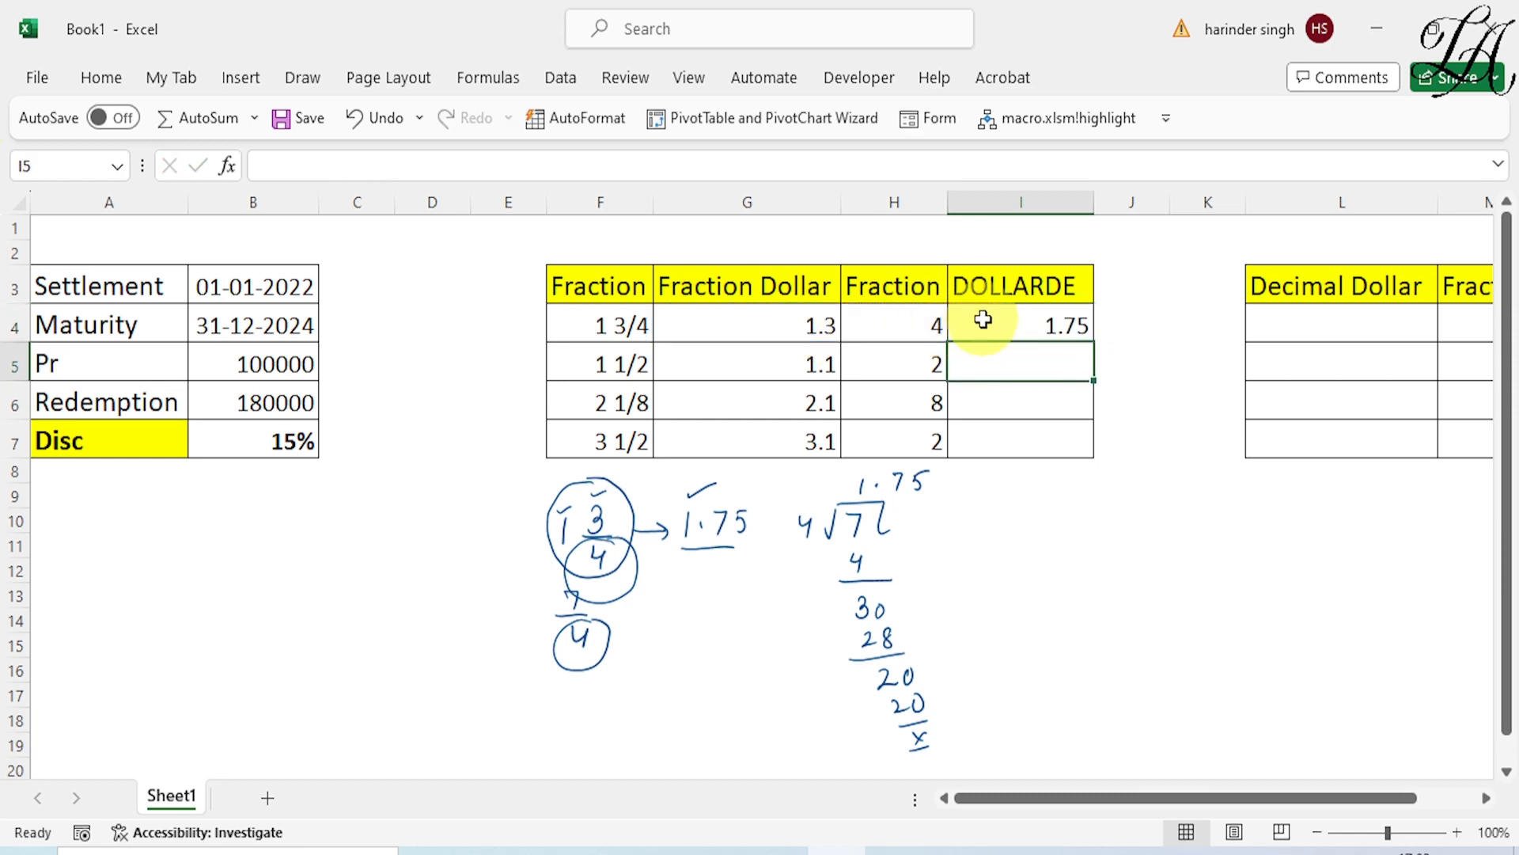
{"action": "left_click", "coordinate": [1014, 325]}
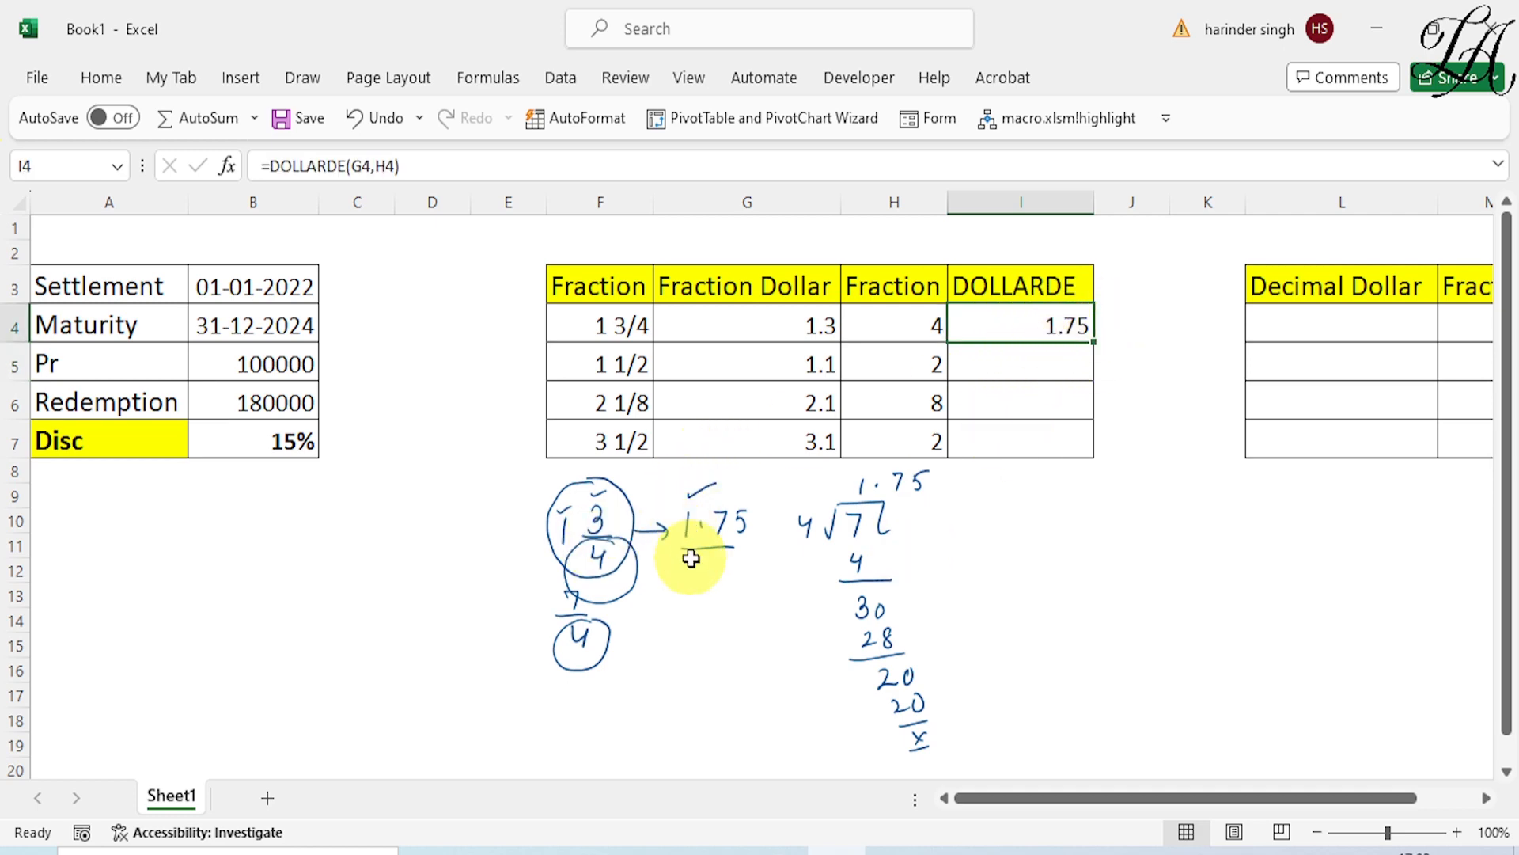
{"action": "left_click_drag", "start_coordinate": [1093, 345], "coordinate": [1080, 451]}
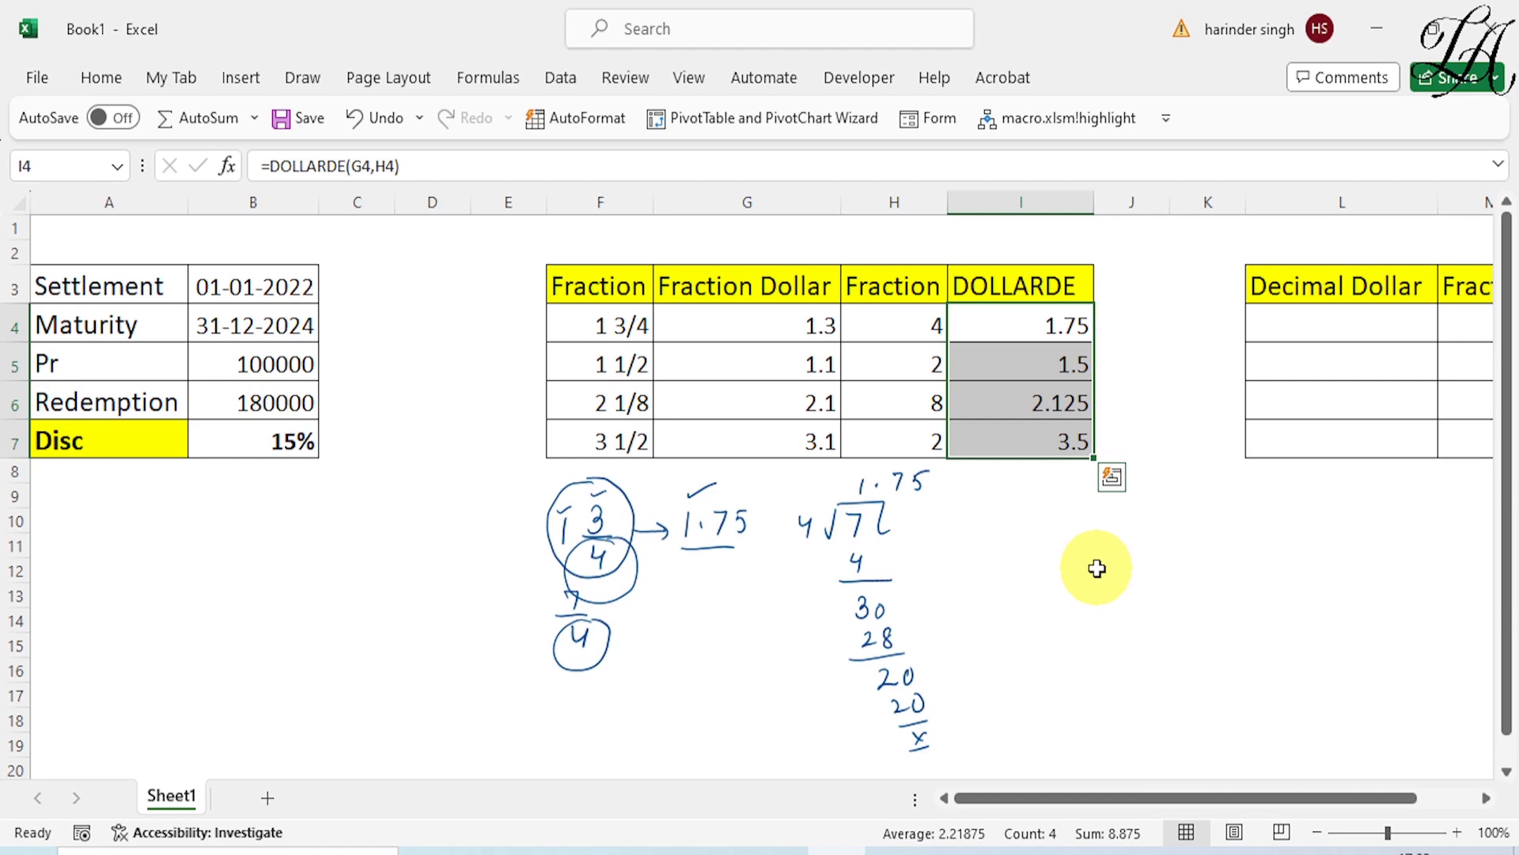
Handwrite 1.75 → 1 3/4 below the Decimal Dollar table, with D → F underneath it.
{"action": "left_click_drag", "start_coordinate": [1125, 796], "coordinate": [1299, 793]}
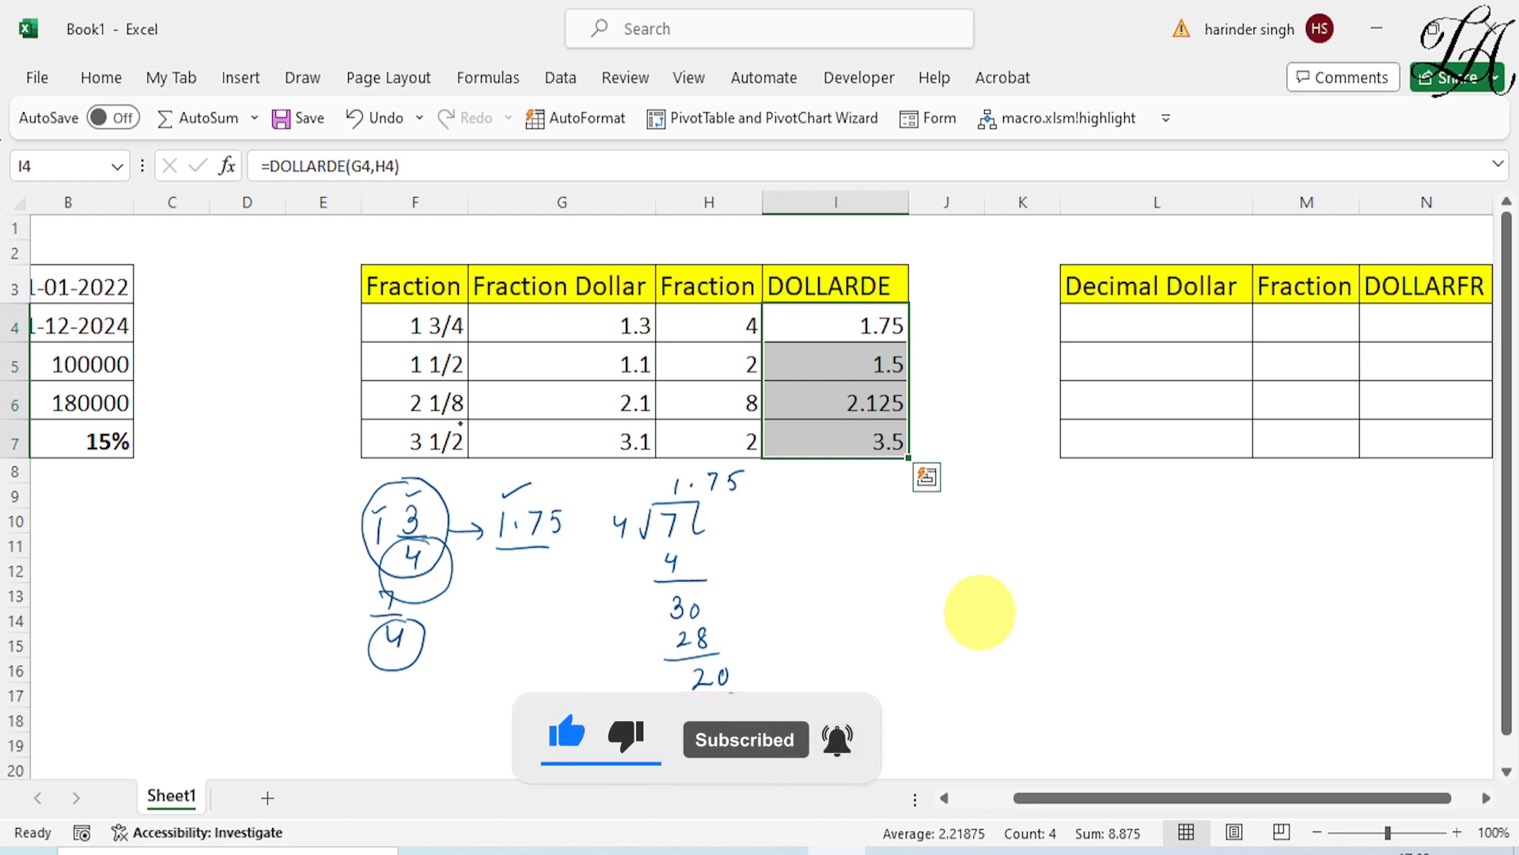
{"action": "mouse_move", "coordinate": [1037, 516]}
{"action": "left_mouse_down"}
{"action": "mouse_move", "coordinate": [1033, 540]}
{"action": "mouse_move", "coordinate": [1070, 516]}
{"action": "mouse_move", "coordinate": [1065, 539]}
{"action": "mouse_move", "coordinate": [1189, 534]}
{"action": "mouse_move", "coordinate": [1235, 505]}
{"action": "mouse_move", "coordinate": [1227, 519]}
{"action": "mouse_move", "coordinate": [1254, 522]}
{"action": "mouse_move", "coordinate": [1247, 543]}
{"action": "left_mouse_up"}
{"action": "left_click", "coordinate": [1047, 533]}
{"action": "left_click", "coordinate": [1223, 526]}
{"action": "left_click", "coordinate": [1212, 519]}
{"action": "left_click_drag", "start_coordinate": [1239, 534], "coordinate": [1239, 558]}
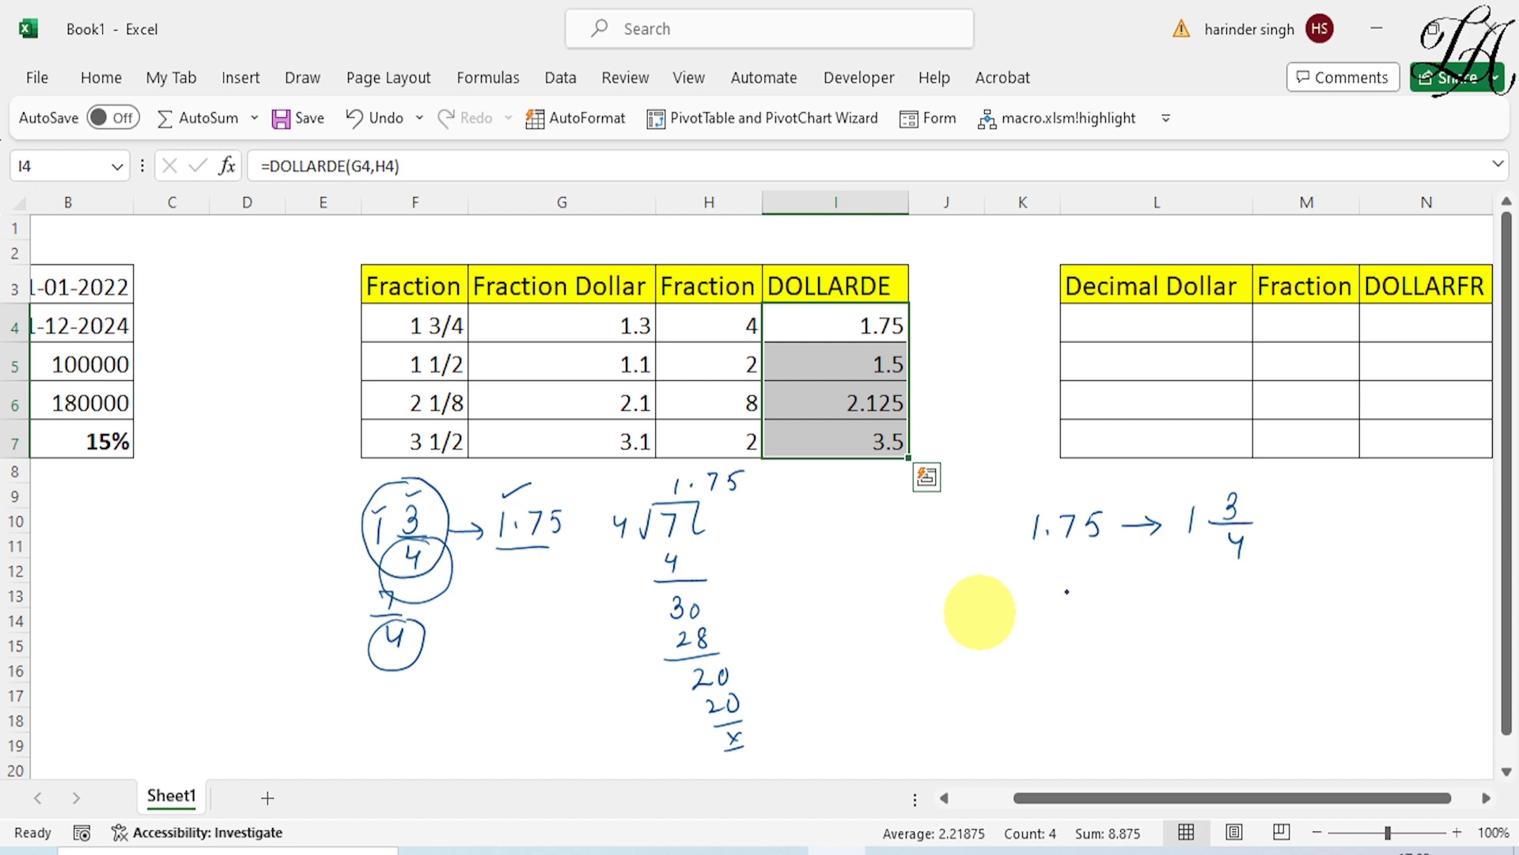
{"action": "mouse_move", "coordinate": [1070, 579]}
{"action": "left_mouse_down"}
{"action": "mouse_move", "coordinate": [1070, 608]}
{"action": "mouse_move", "coordinate": [1195, 609]}
{"action": "mouse_move", "coordinate": [1220, 581]}
{"action": "mouse_move", "coordinate": [1225, 595]}
{"action": "left_mouse_up"}
{"action": "left_click", "coordinate": [1239, 604]}
Draw ticks beside the Decimal Dollar header and above its Fraction header, and bracket the DOLLARDE results in I4:I7.
{"action": "left_click_drag", "start_coordinate": [1024, 262], "coordinate": [1054, 252]}
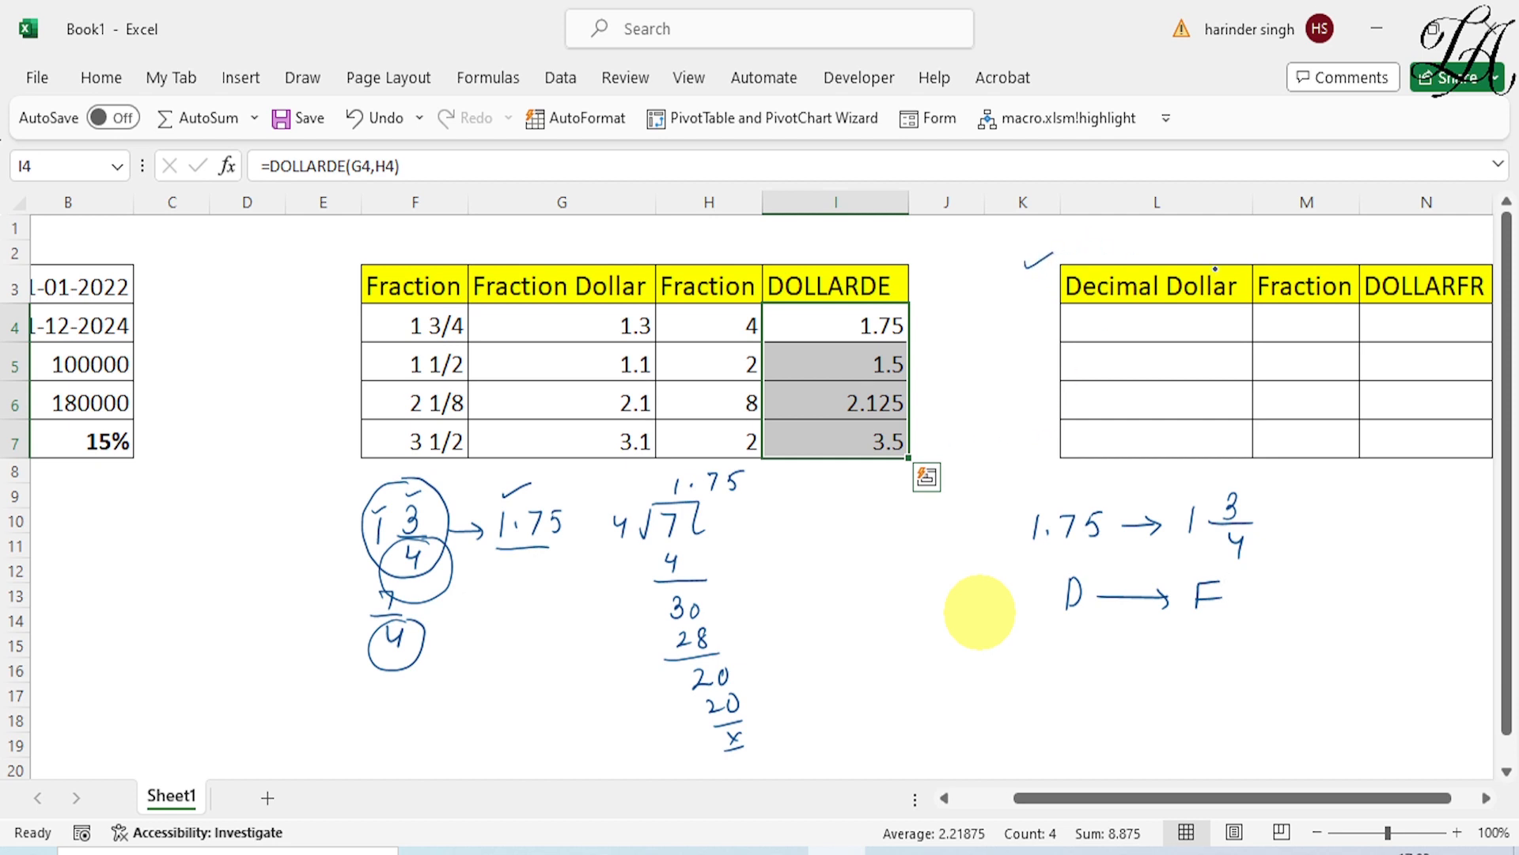
{"action": "left_click_drag", "start_coordinate": [1247, 243], "coordinate": [1267, 236]}
{"action": "left_click_drag", "start_coordinate": [927, 325], "coordinate": [923, 433]}
Fill the Decimal Dollar column, L4:L7, with 1.75, 1.5, 2.125 and 3.5.
{"action": "left_click", "coordinate": [1113, 328]}
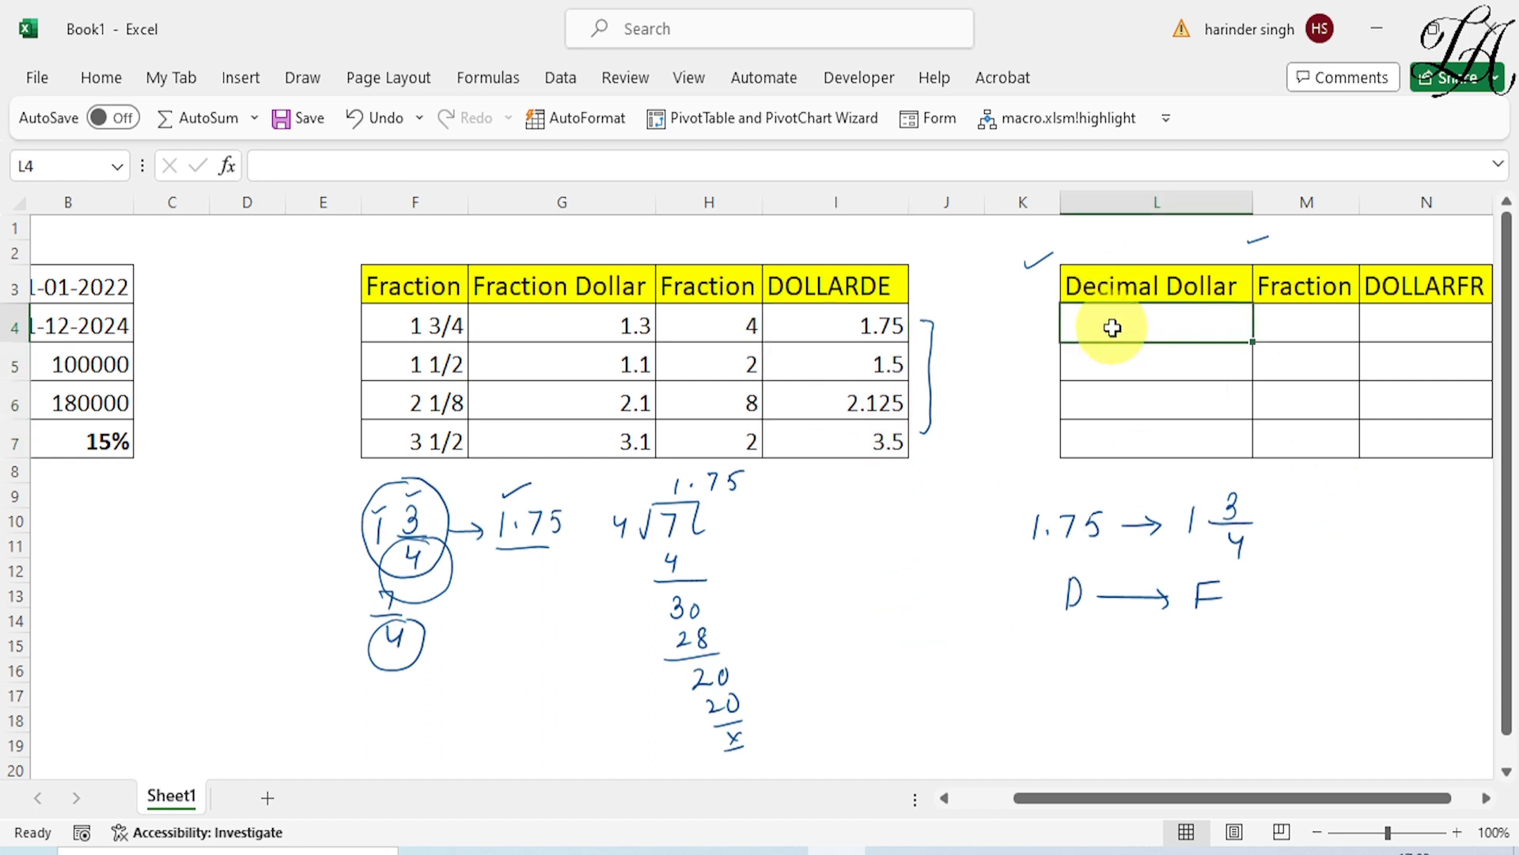
{"action": "type", "text": "1.75"}
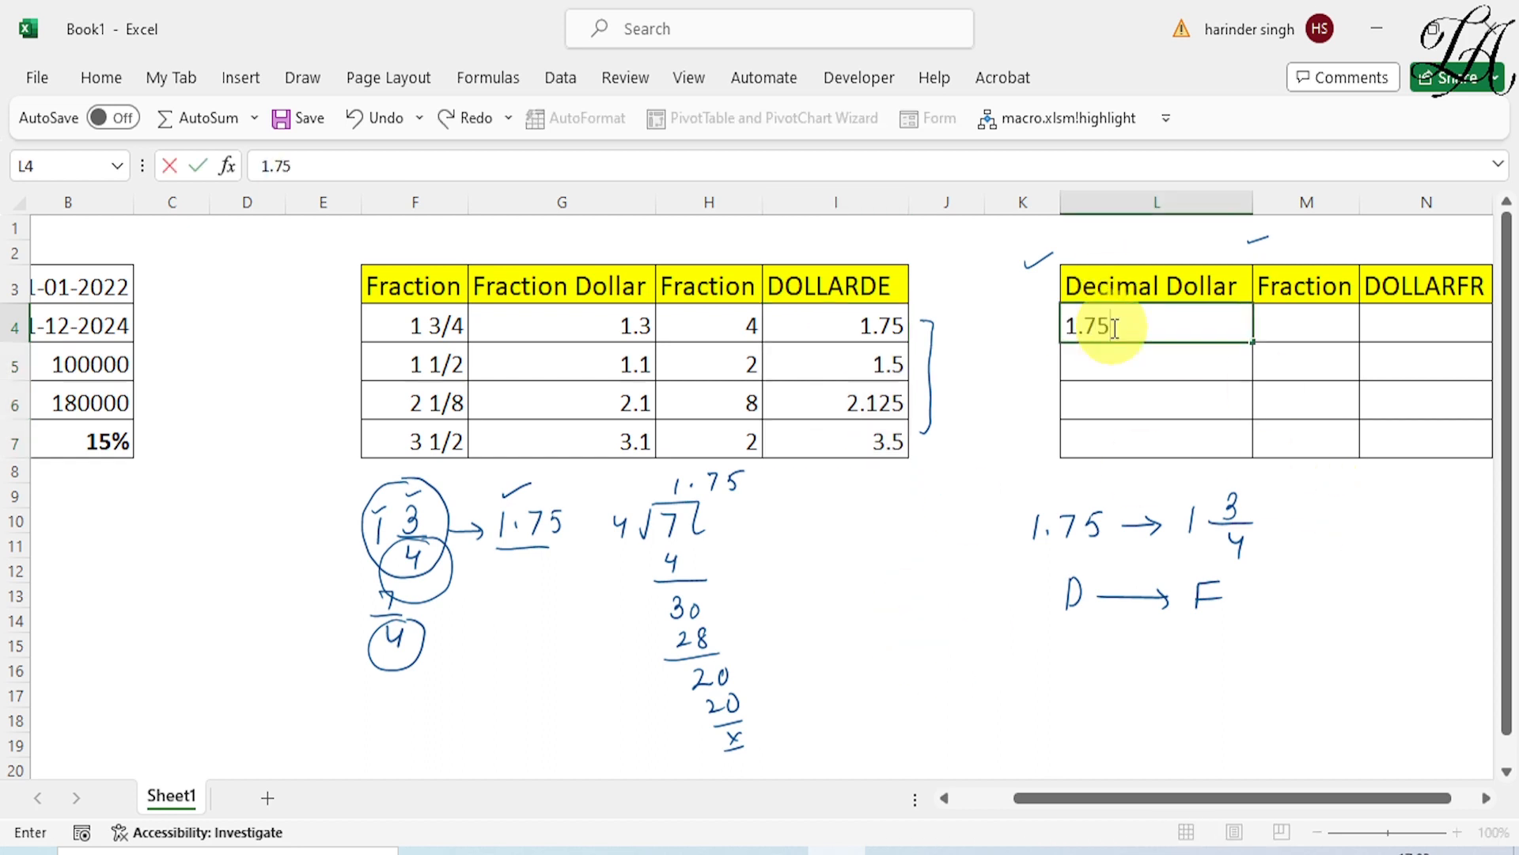
{"action": "key", "text": "Return"}
{"action": "type", "text": "1.5"}
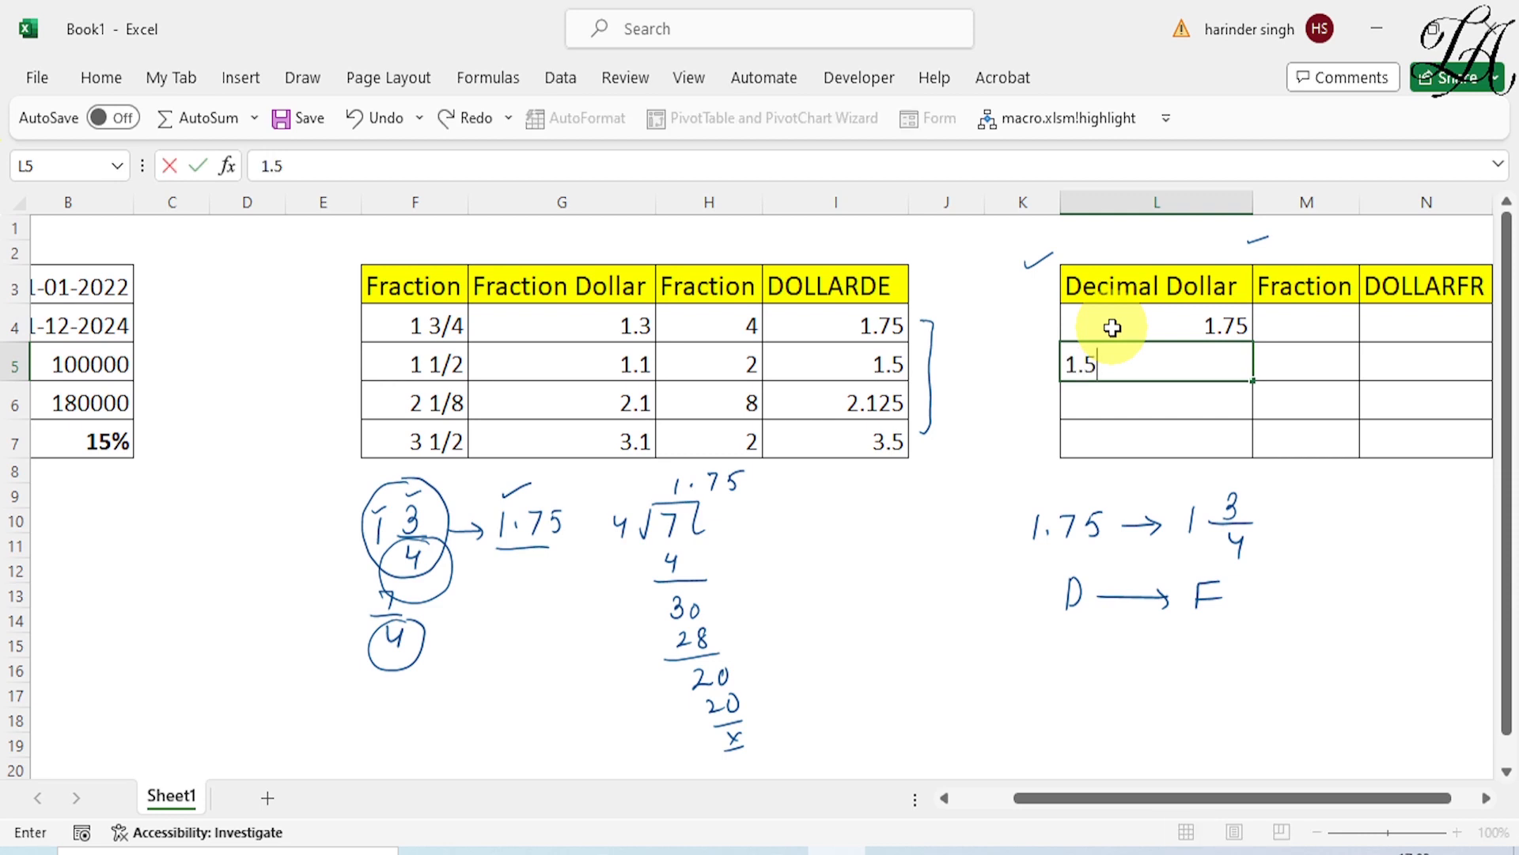
{"action": "key", "text": "Return"}
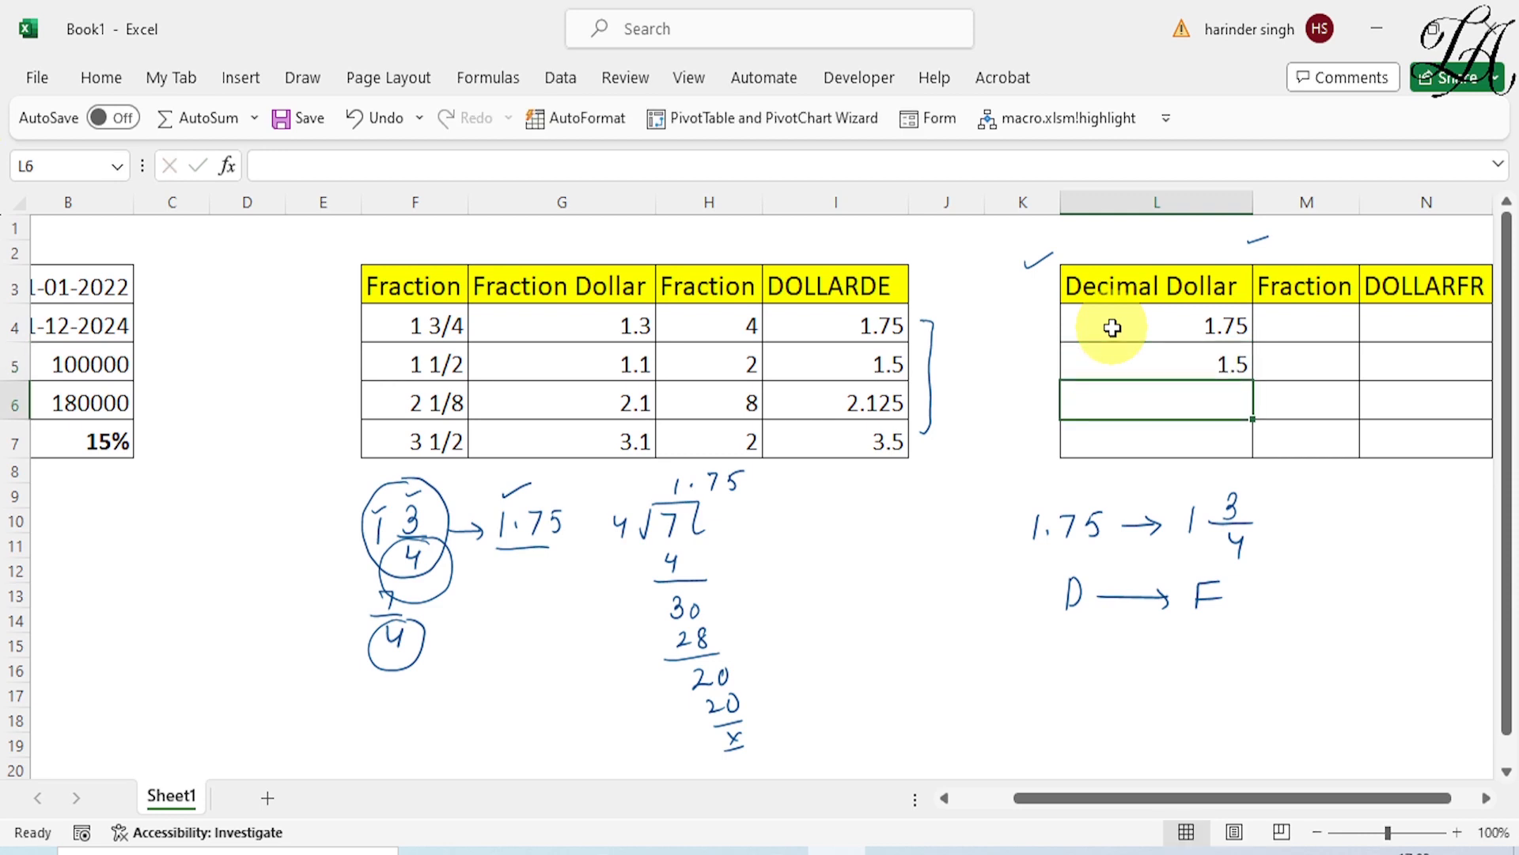
{"action": "type", "text": "2.125"}
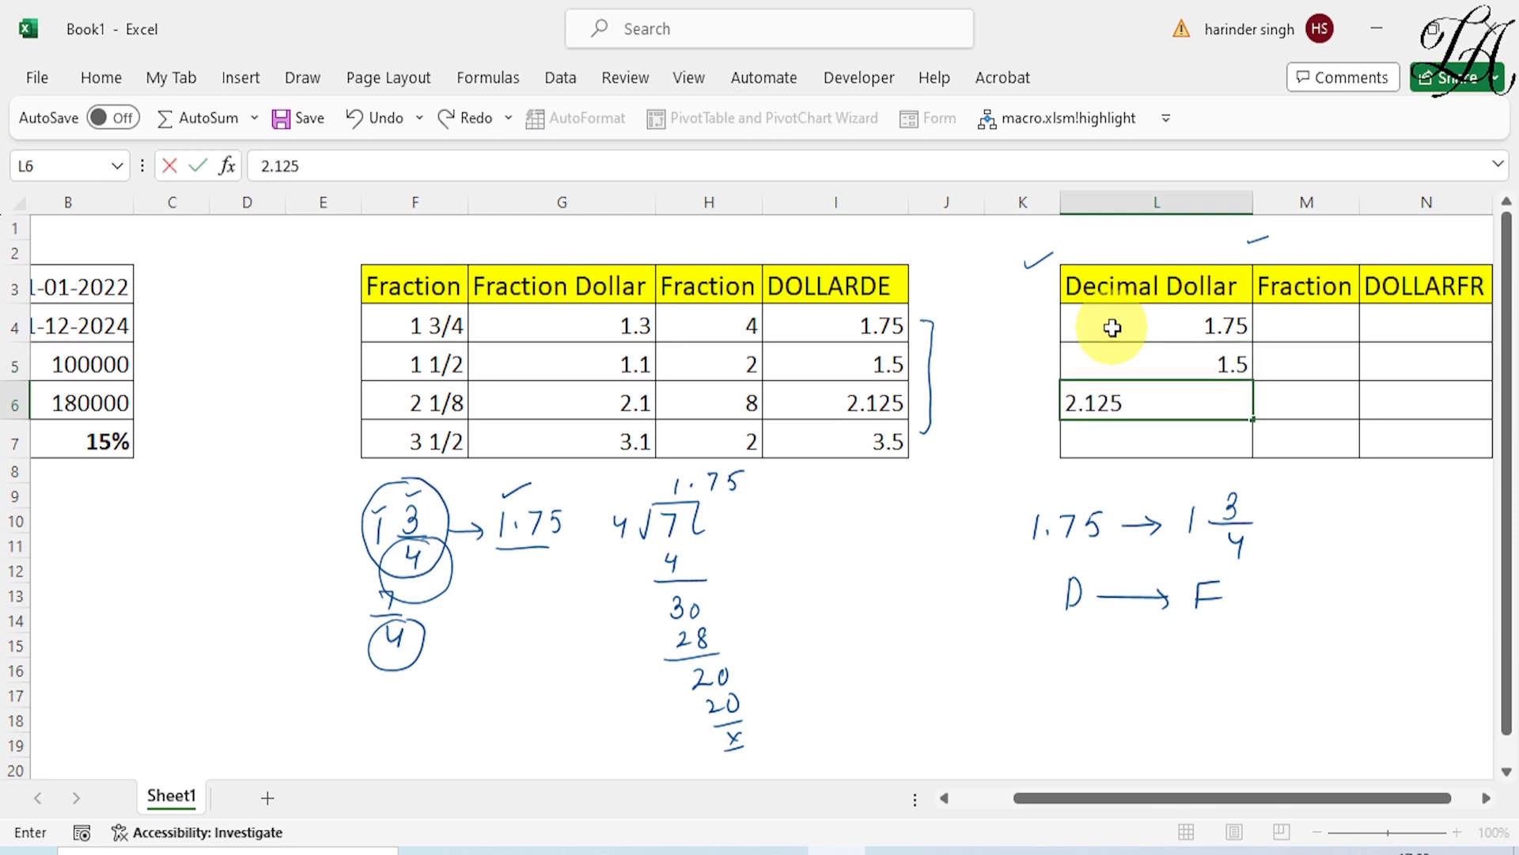
{"action": "key", "text": "Return"}
{"action": "type", "text": "3.5"}
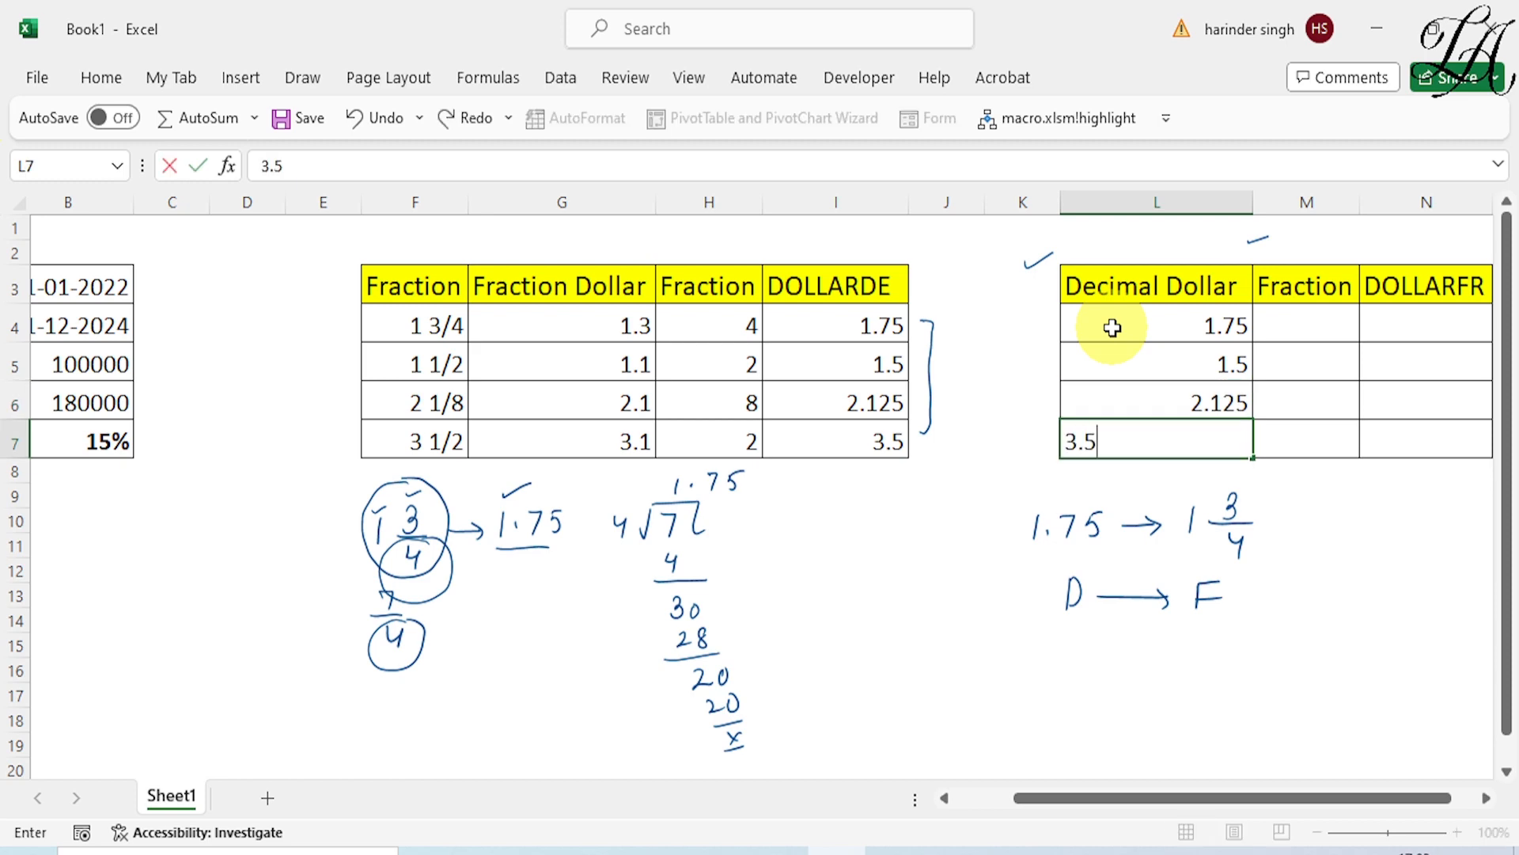
Enter the Fraction values 4, 2, 8 and 2 in M4:M7 beside the decimal dollar values.
{"action": "left_click", "coordinate": [1306, 315]}
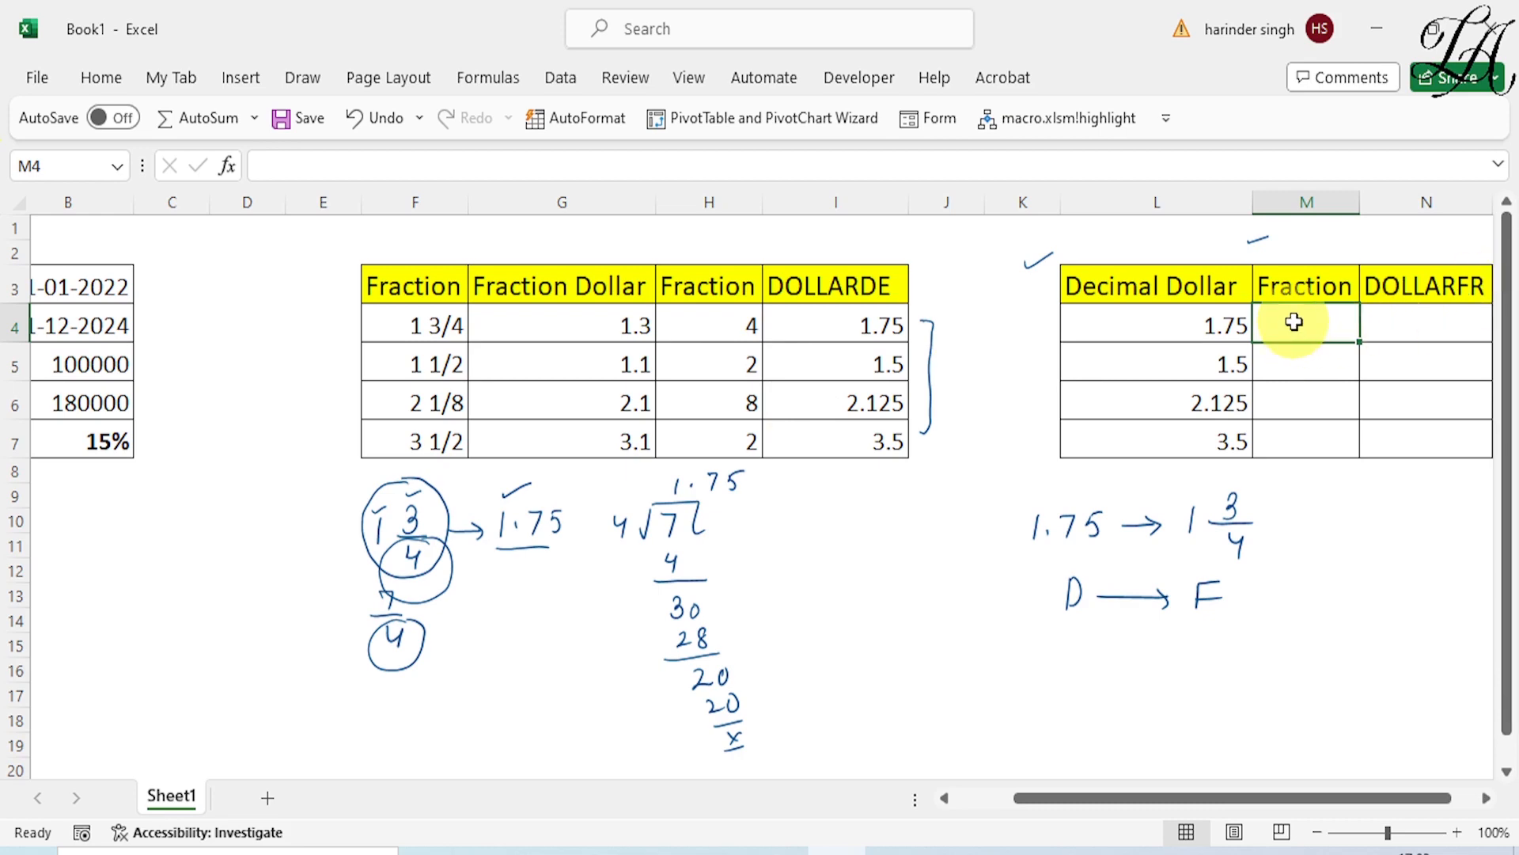
{"action": "type", "text": "4"}
{"action": "key", "text": "Return"}
{"action": "type", "text": "2"}
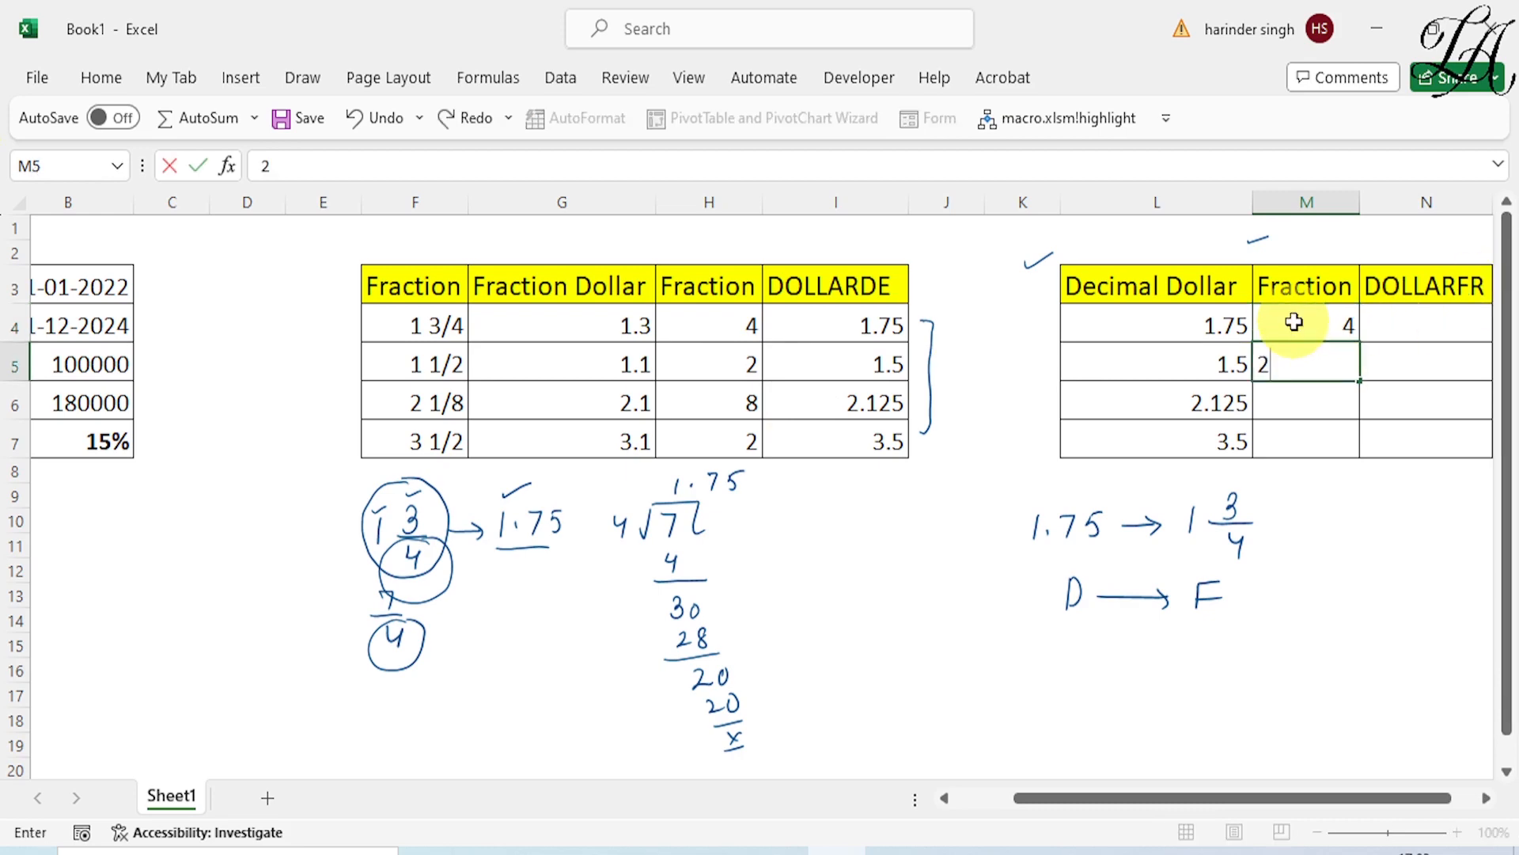
{"action": "key", "text": "Return"}
{"action": "type", "text": "8"}
{"action": "key", "text": "Return"}
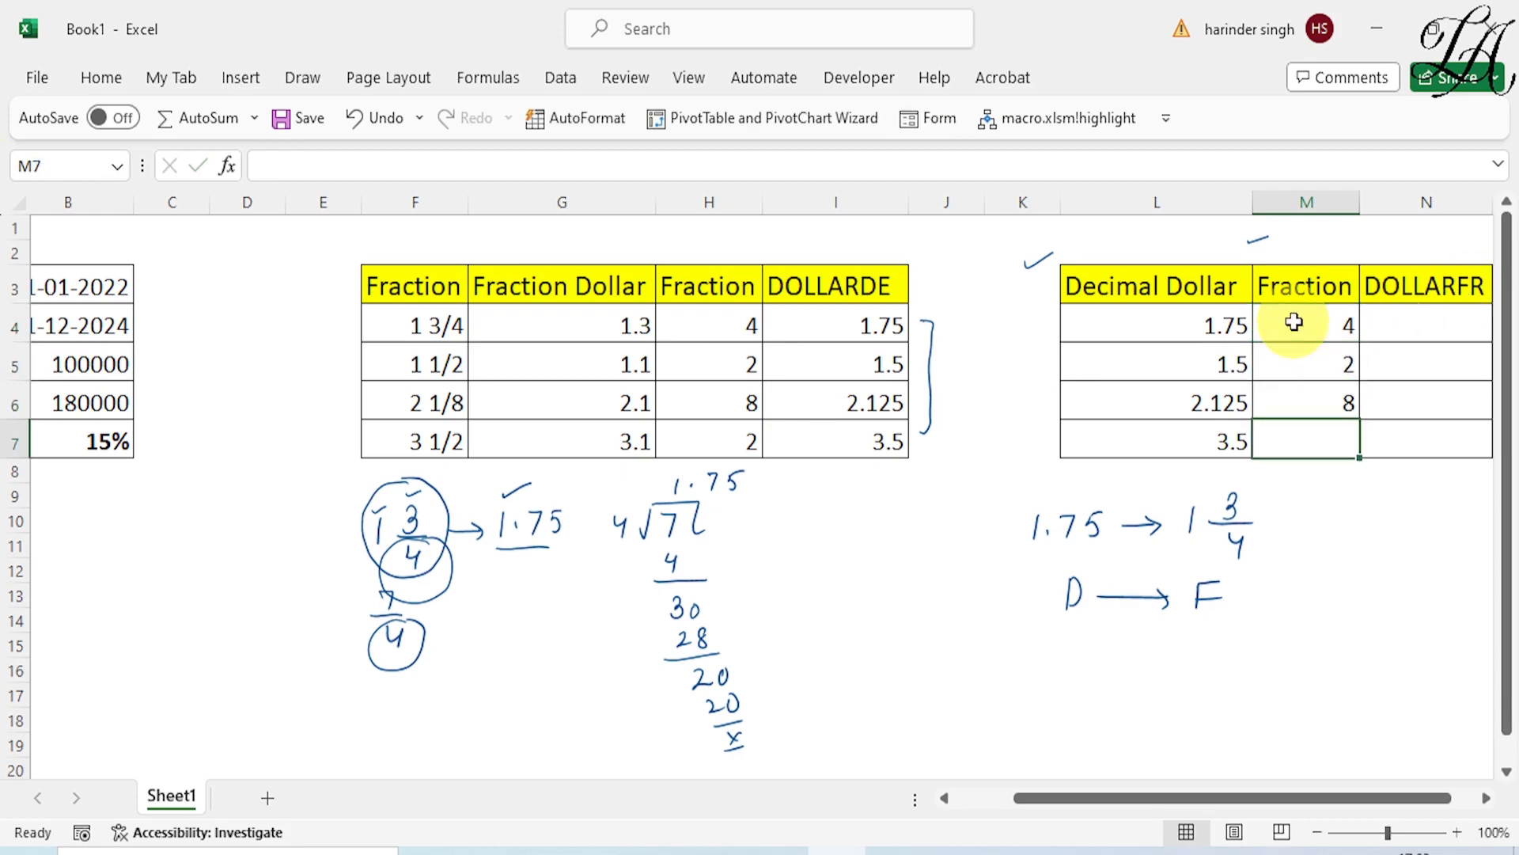
{"action": "type", "text": "2"}
{"action": "left_click", "coordinate": [1377, 574]}
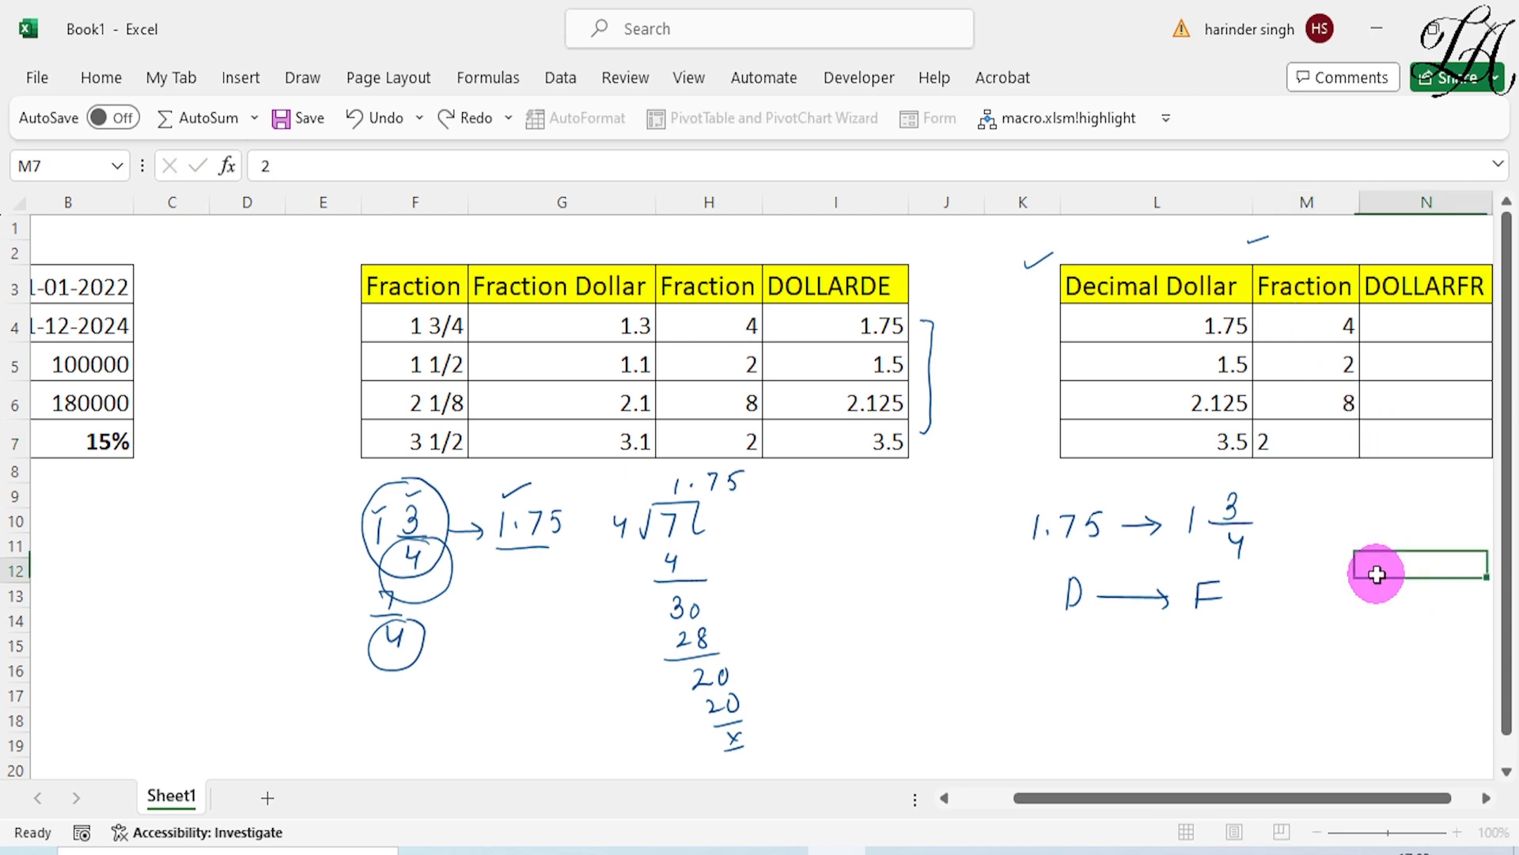
Enter the formula =DOLLARFR(L4,M4) in N4 to convert the first decimal dollar value into its fractional form.
{"action": "left_click", "coordinate": [1423, 321]}
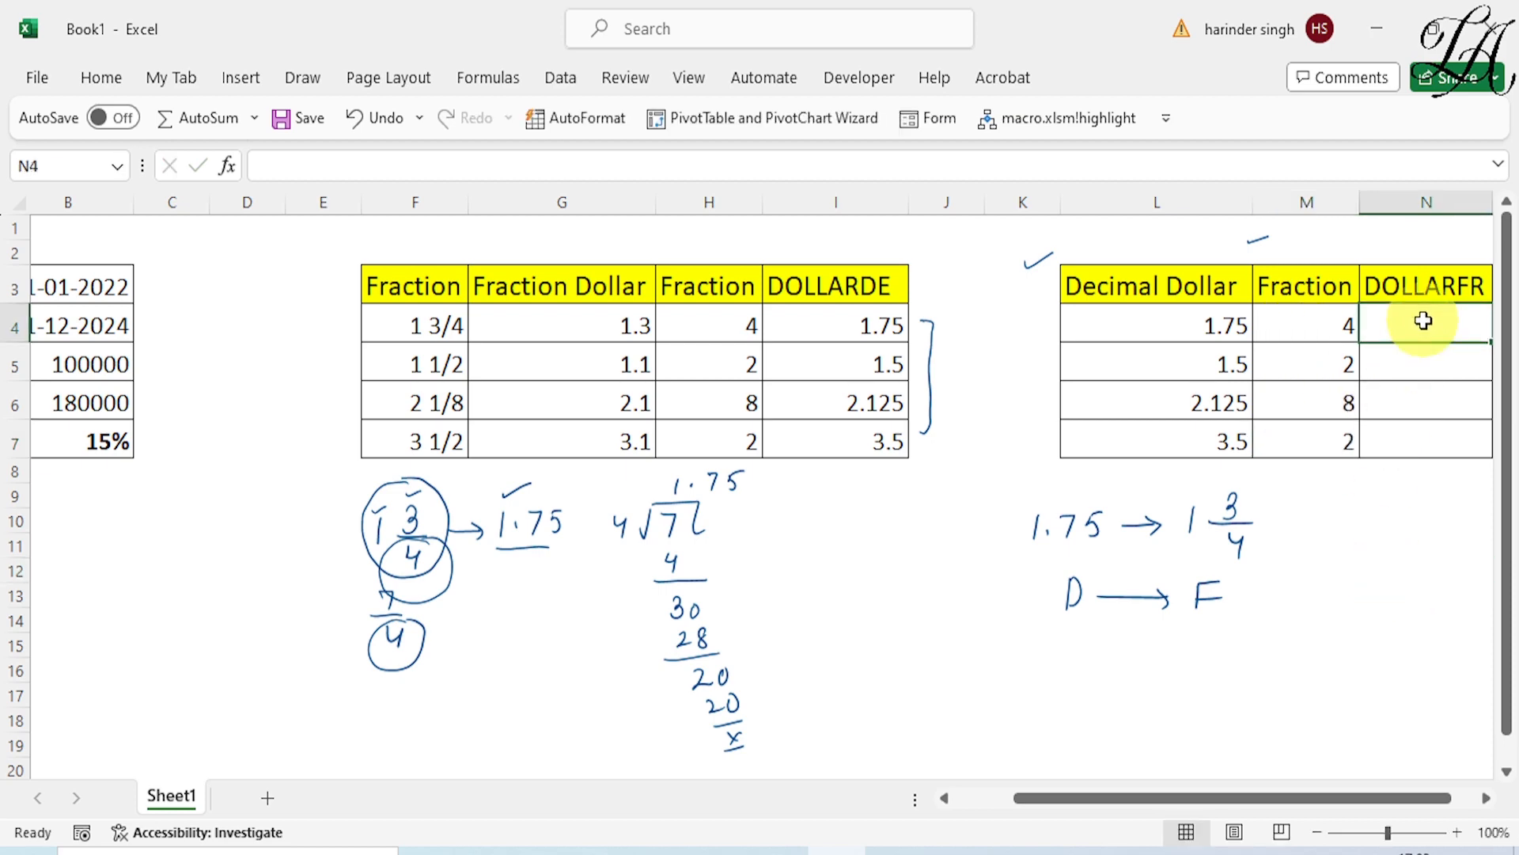
{"action": "type", "text": "="}
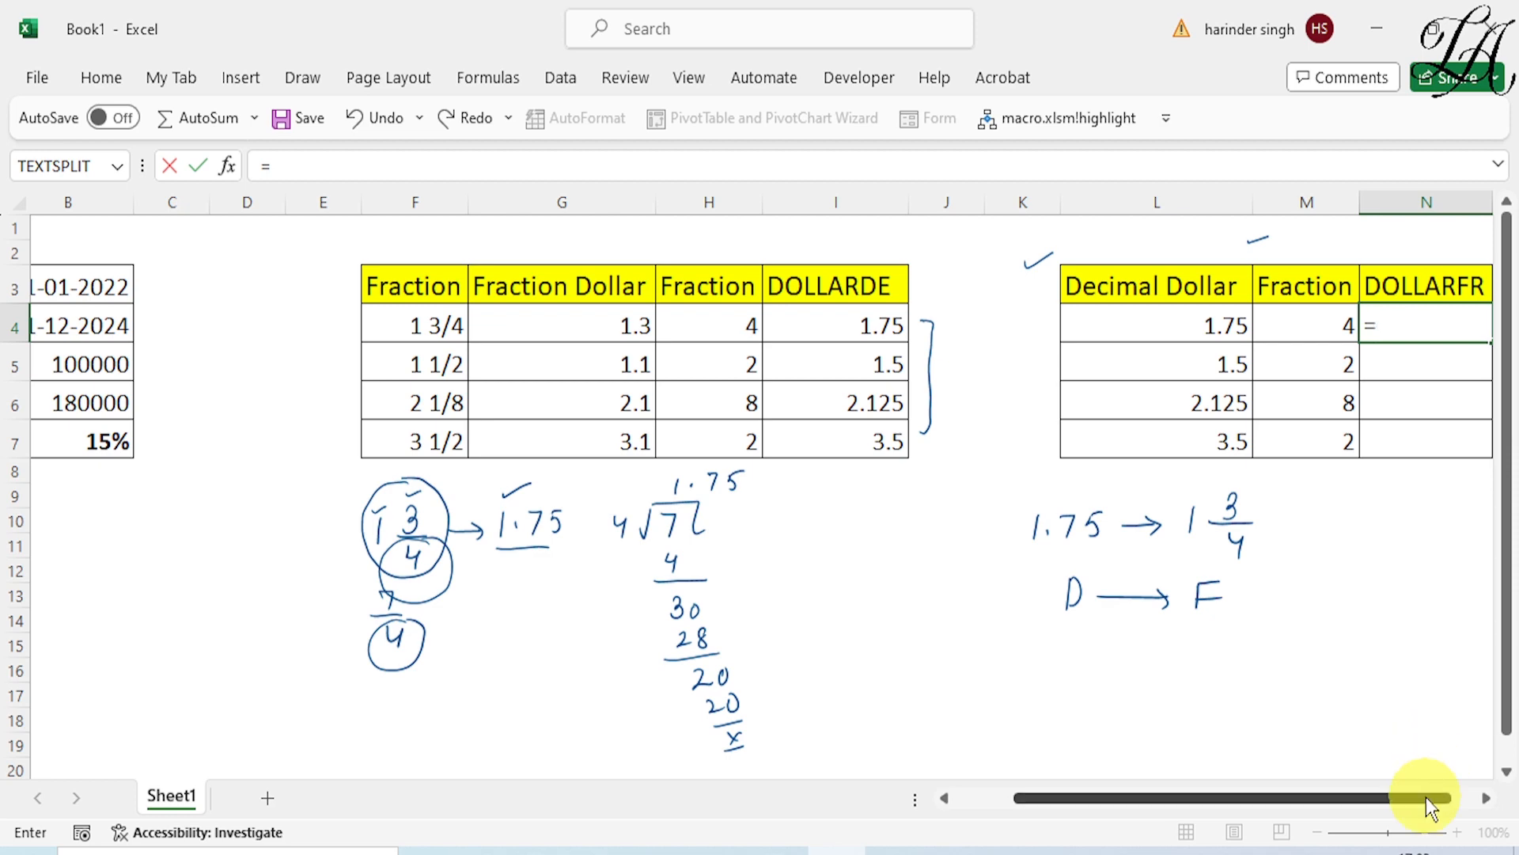
{"action": "left_click_drag", "start_coordinate": [1431, 799], "coordinate": [1464, 787]}
{"action": "type", "text": "D"}
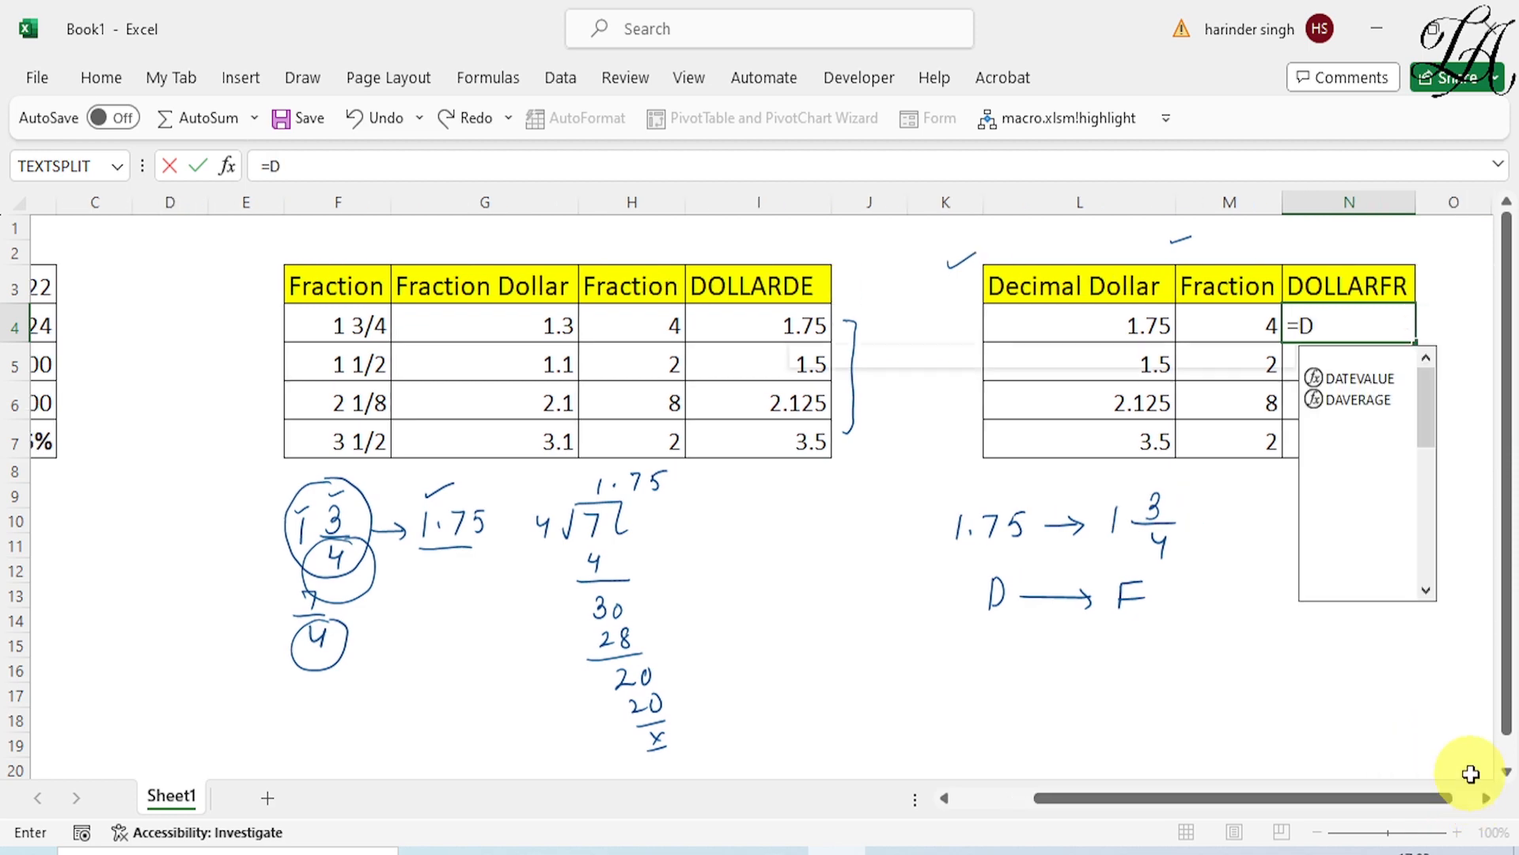
{"action": "type", "text": "OLLARFR"}
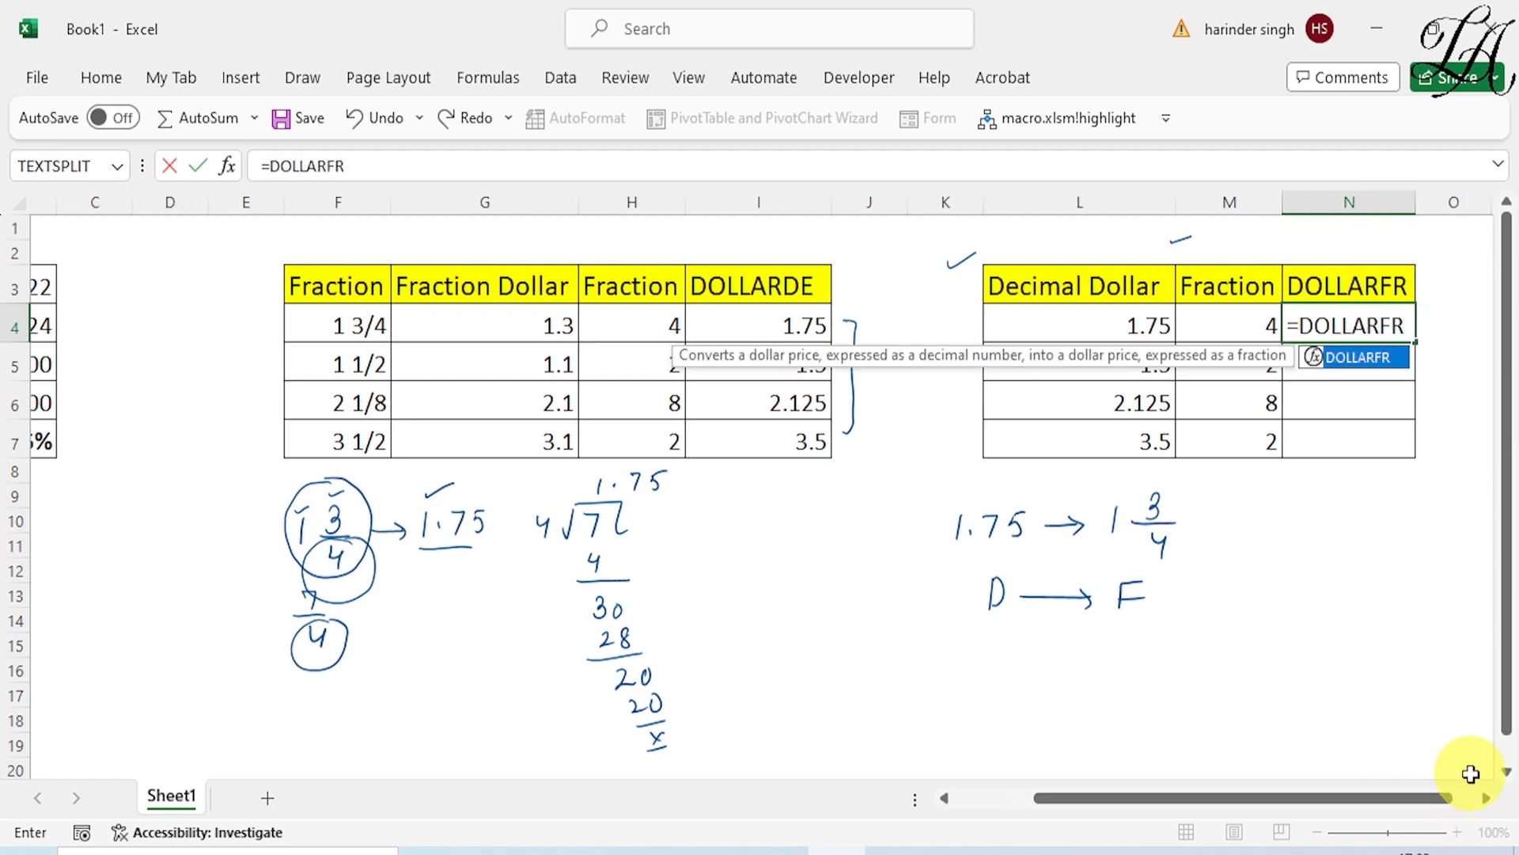
{"action": "type", "text": "("}
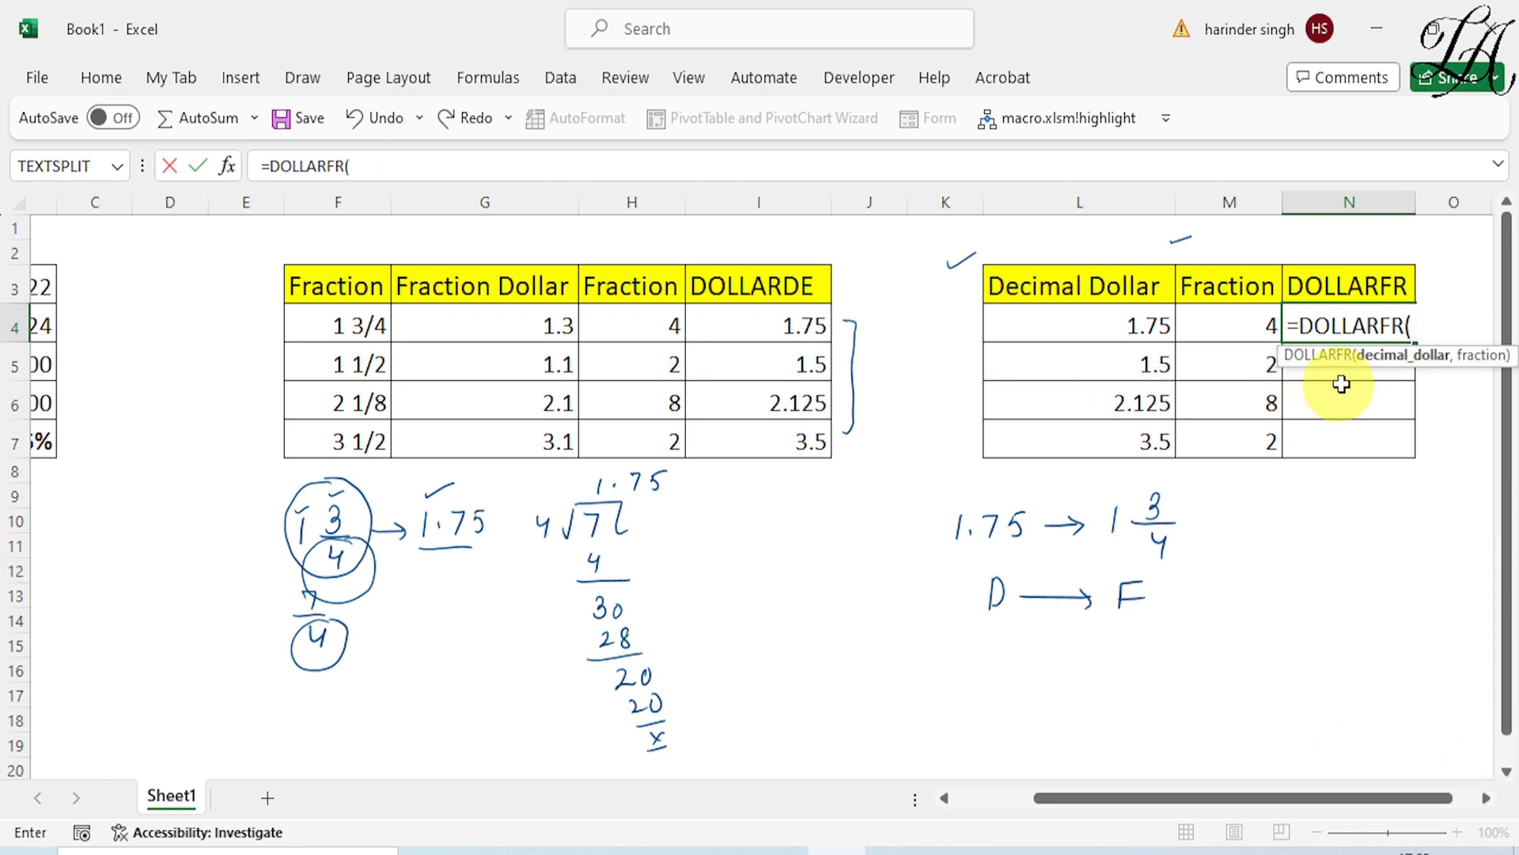
{"action": "left_click", "coordinate": [1163, 323]}
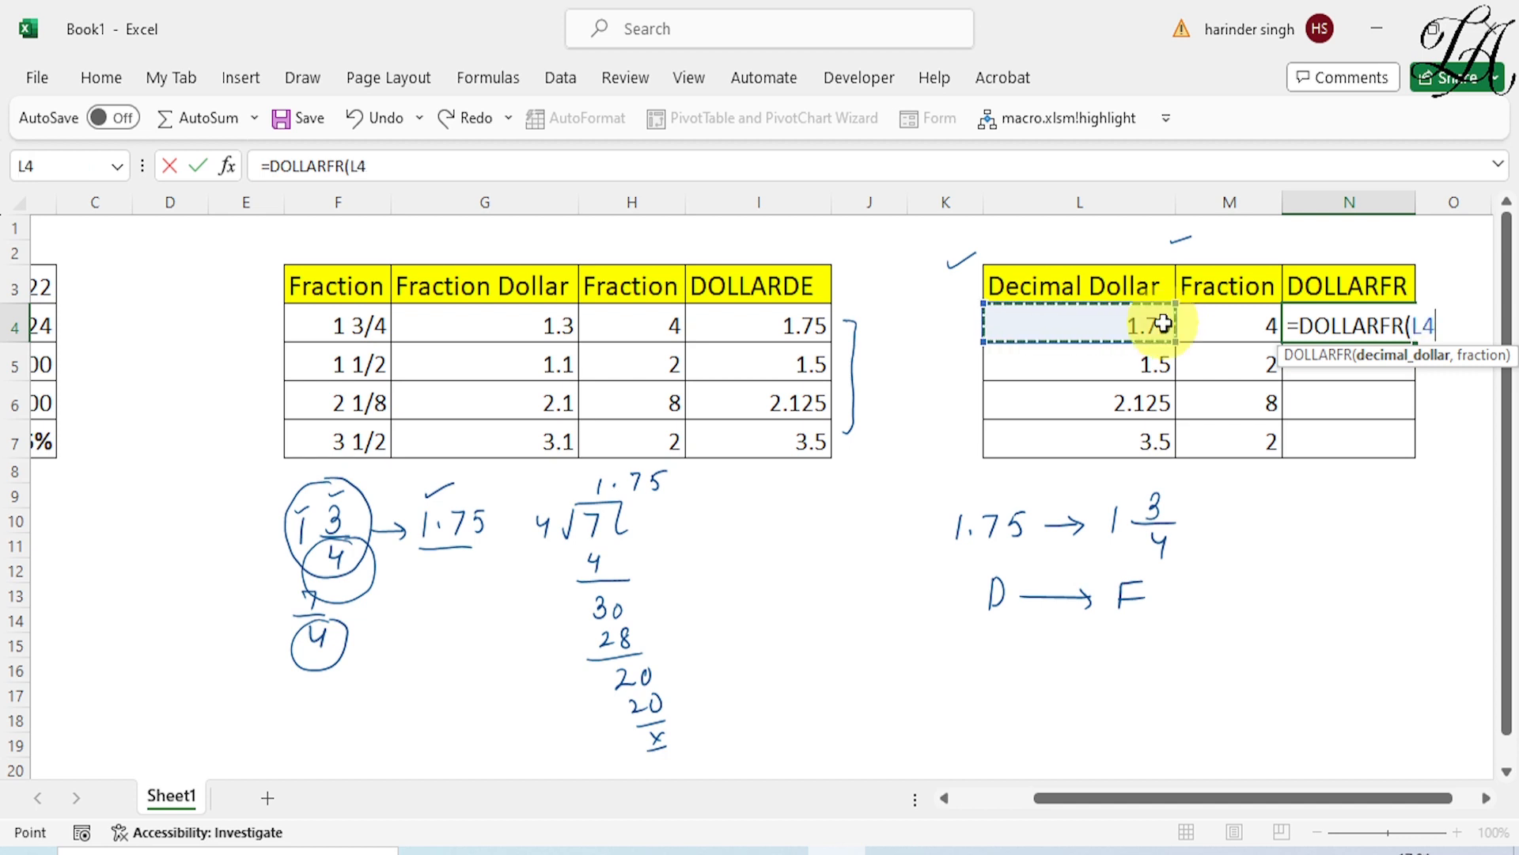
{"action": "type", "text": ","}
{"action": "left_click", "coordinate": [1234, 325]}
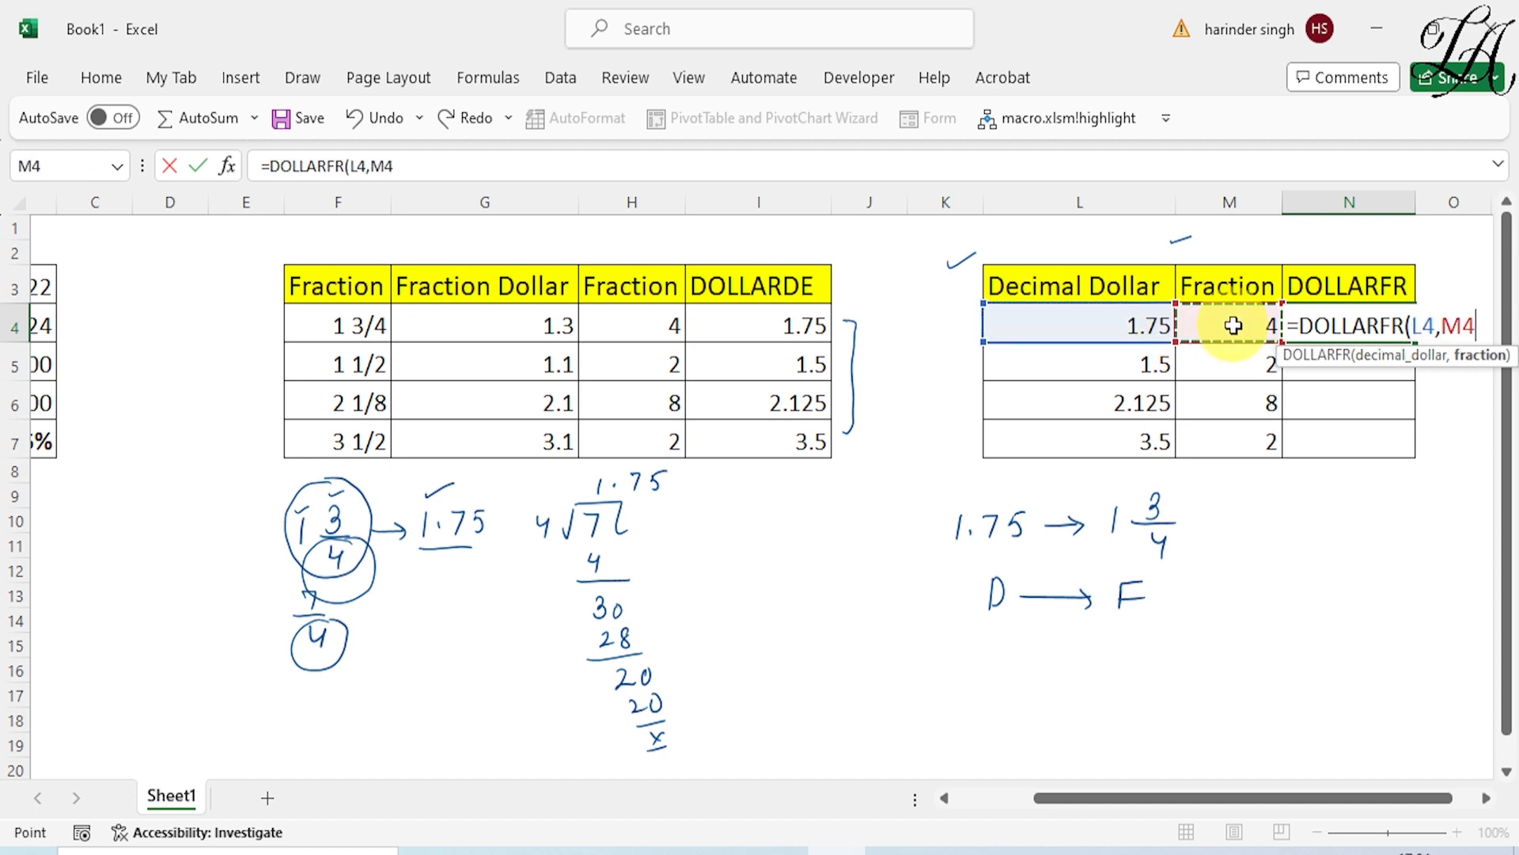
{"action": "type", "text": ")"}
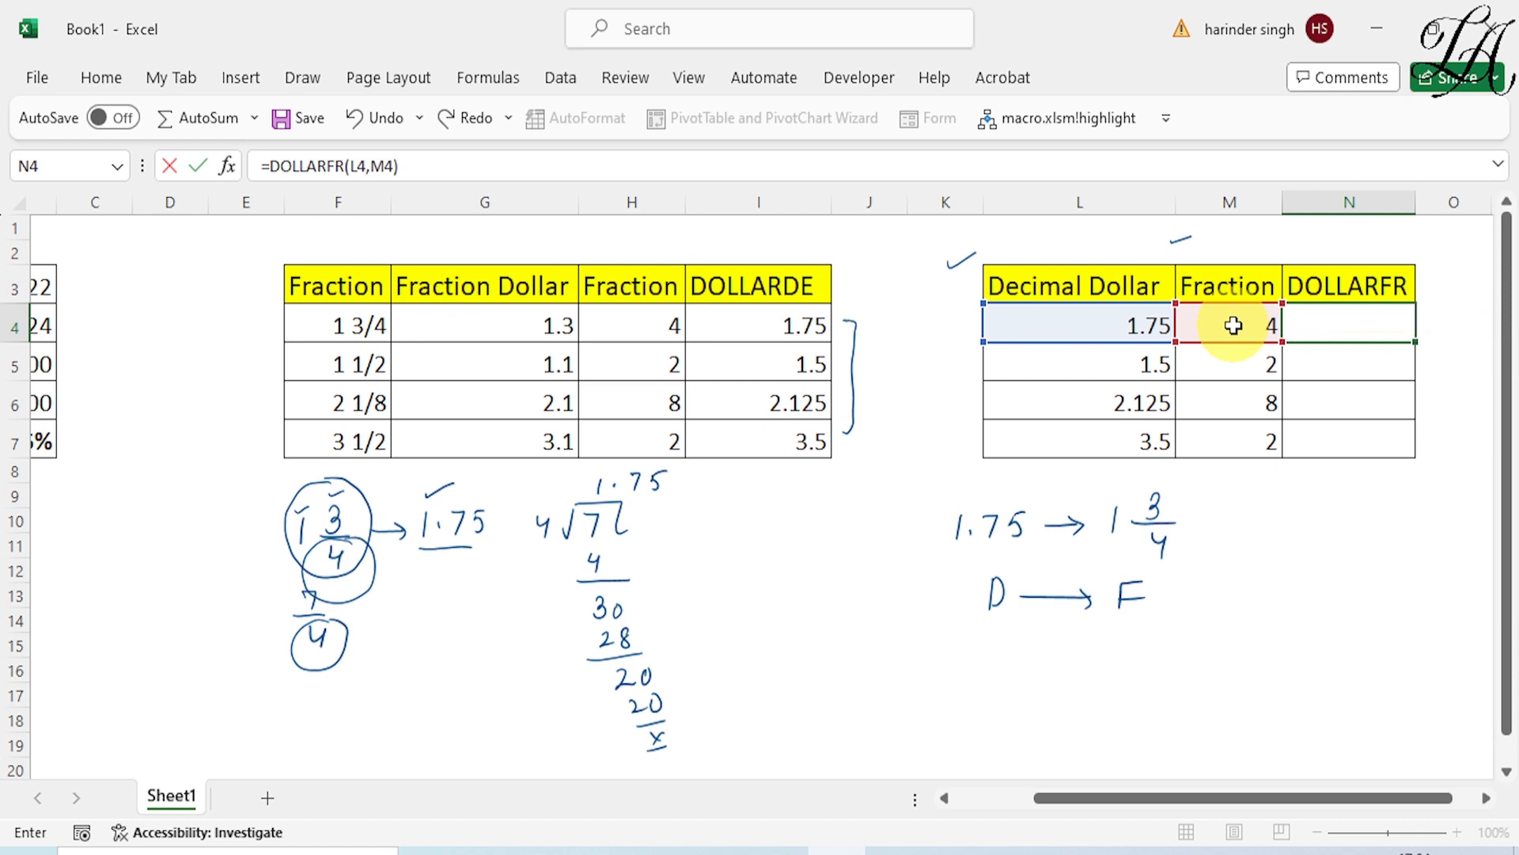
{"action": "key", "text": "Return"}
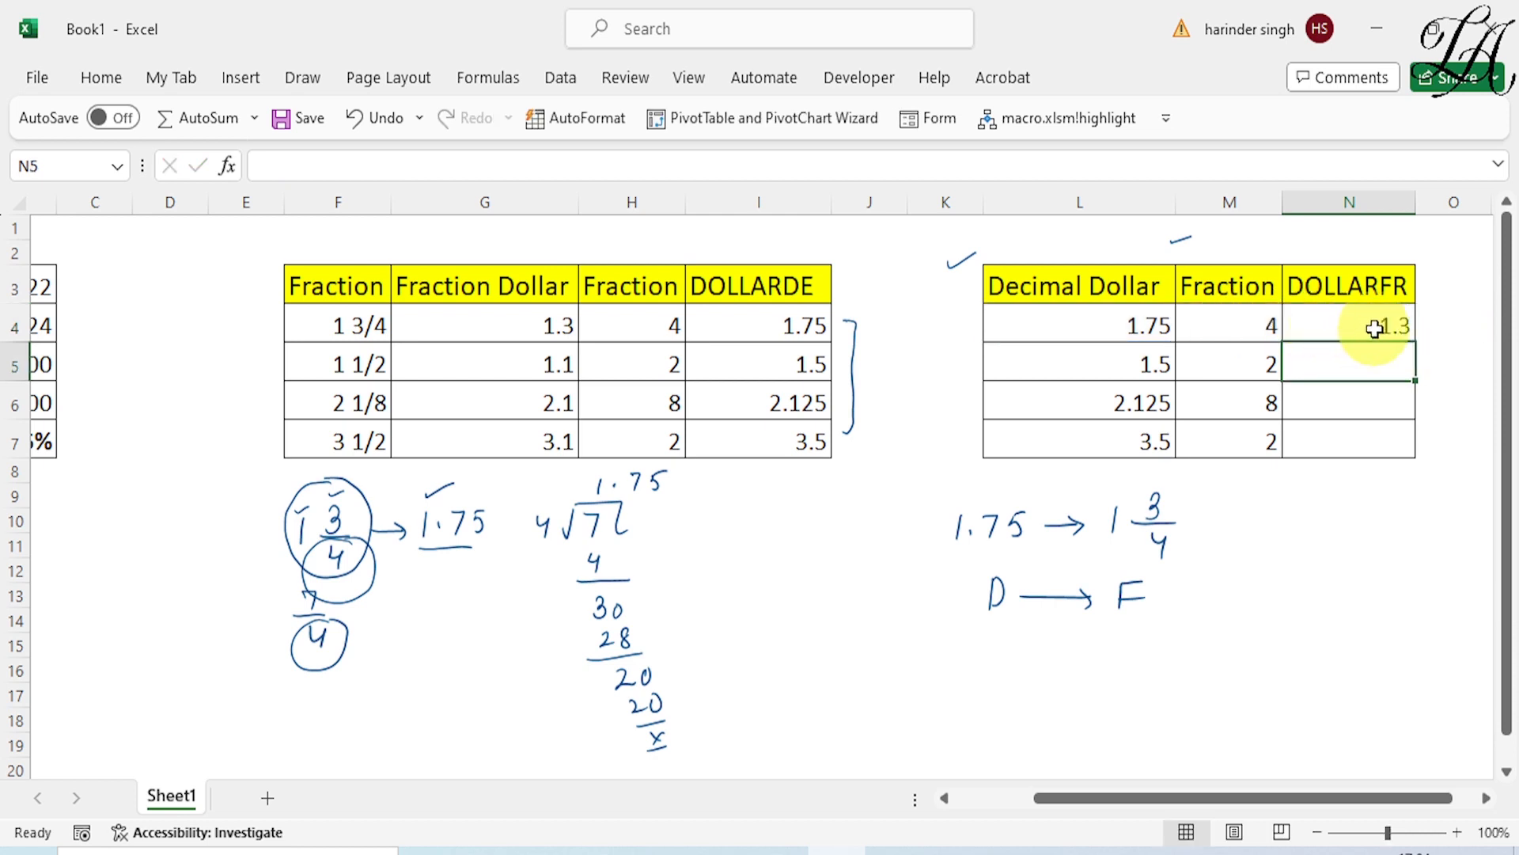
Fill the DOLLARFR formula from N4 down through N7.
{"action": "left_click", "coordinate": [1405, 331]}
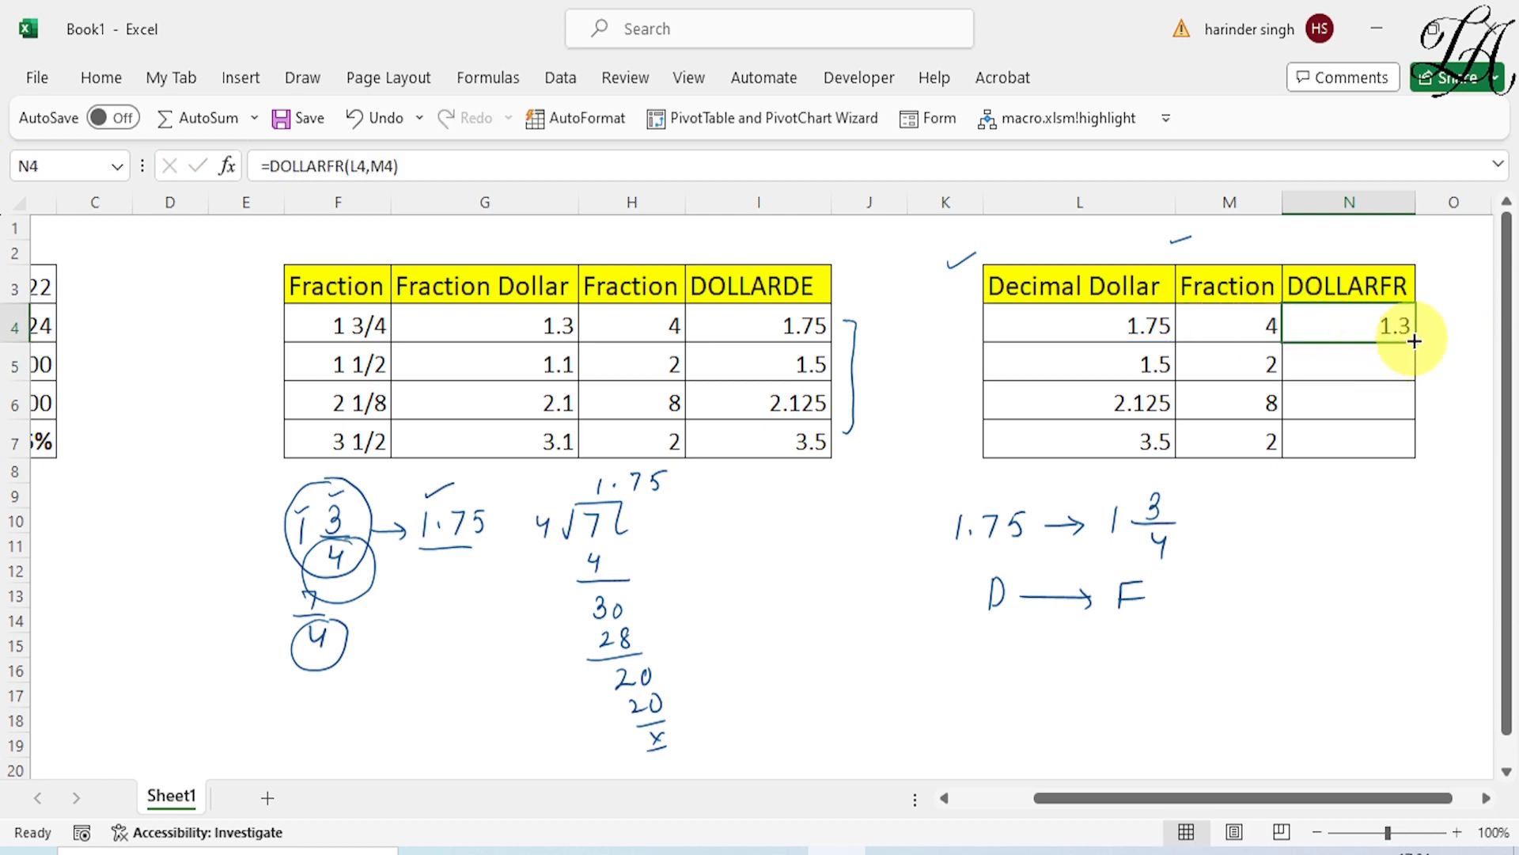
{"action": "left_click_drag", "start_coordinate": [1417, 342], "coordinate": [1417, 443]}
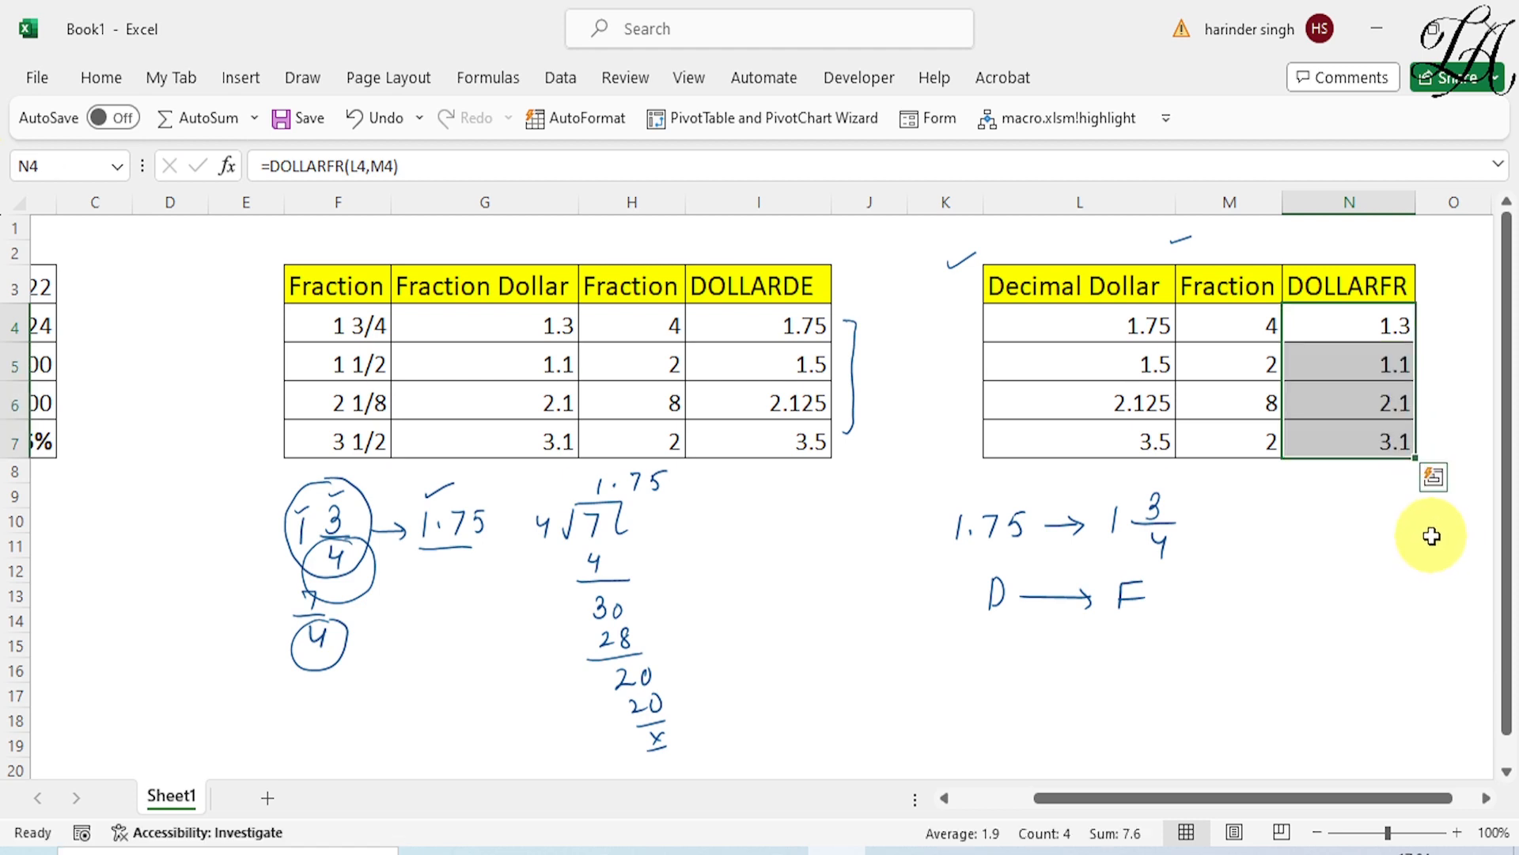
{"action": "left_click", "coordinate": [1354, 625]}
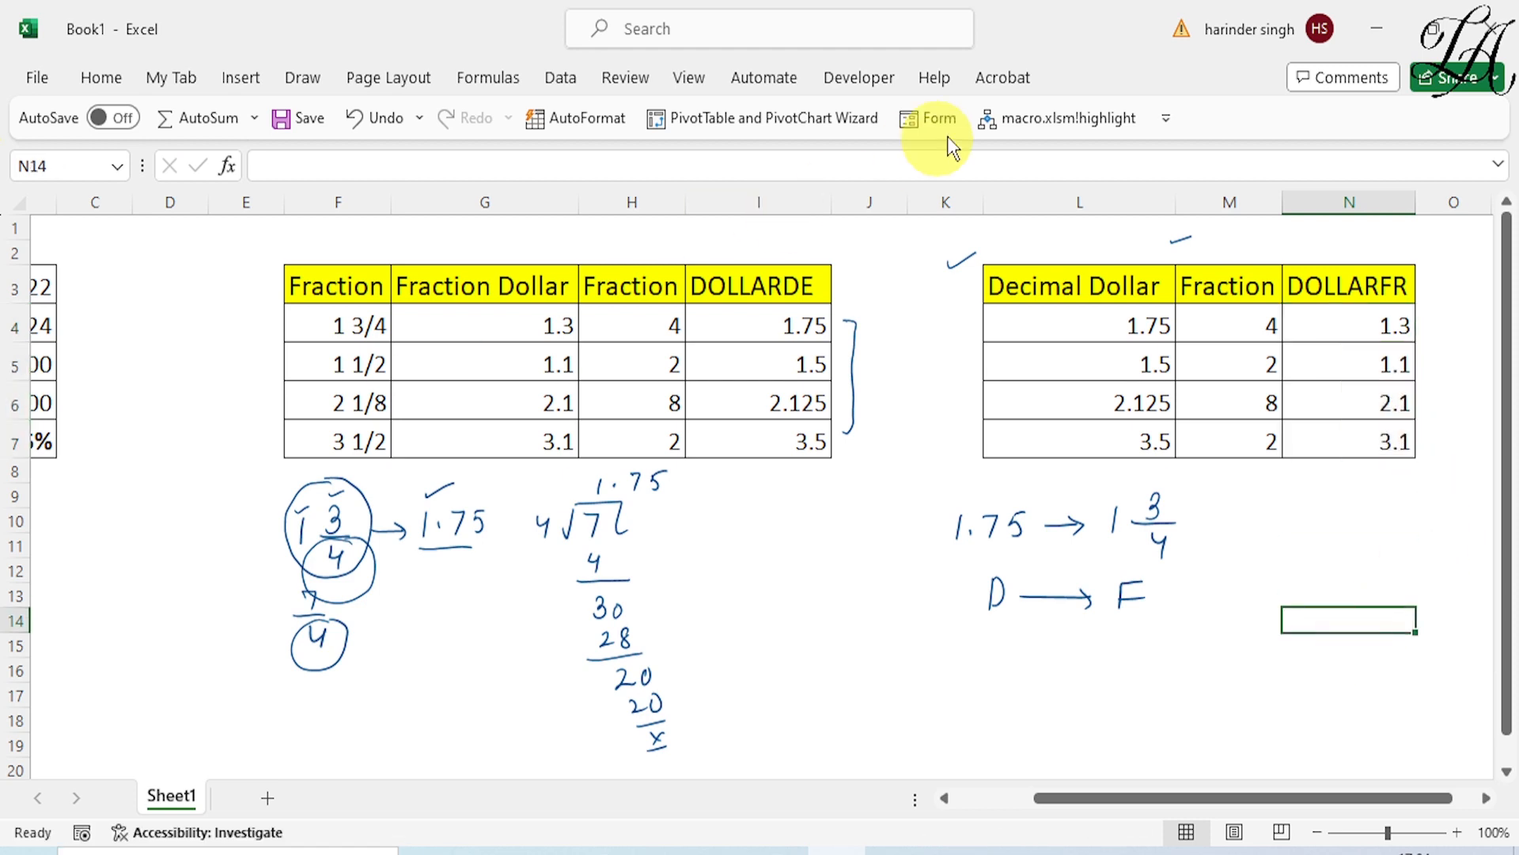
Draw ticks beside the DOLLARFR result in N4 and the Fraction Dollar value in G5, and circle the value in G4.
{"action": "left_click_drag", "start_coordinate": [1334, 322], "coordinate": [1362, 317]}
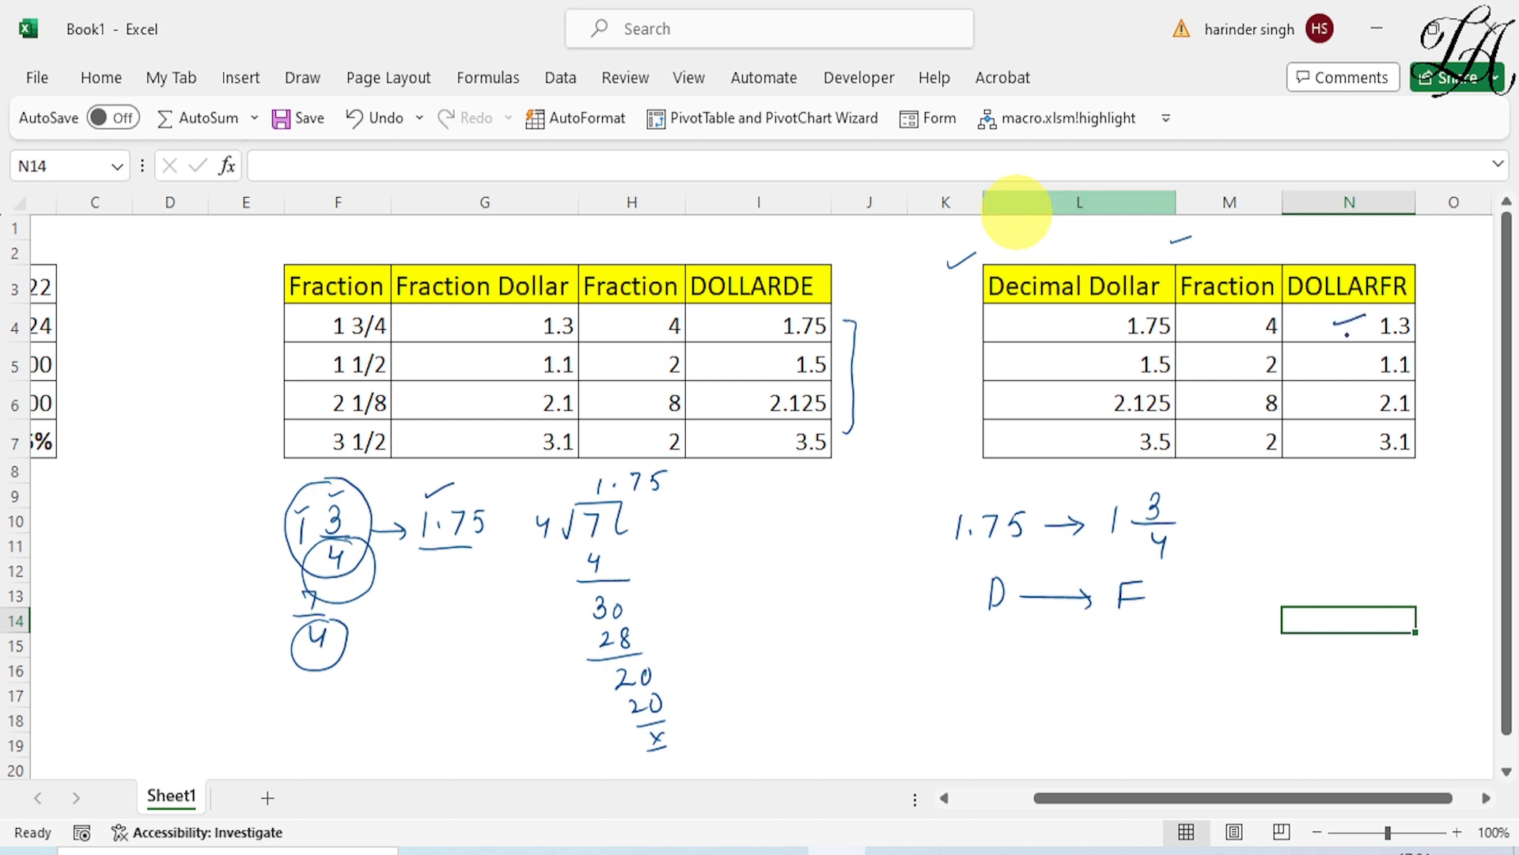
{"action": "mouse_move", "coordinate": [569, 309]}
{"action": "left_mouse_down"}
{"action": "mouse_move", "coordinate": [518, 326]}
{"action": "mouse_move", "coordinate": [582, 348]}
{"action": "mouse_move", "coordinate": [546, 311]}
{"action": "left_mouse_up"}
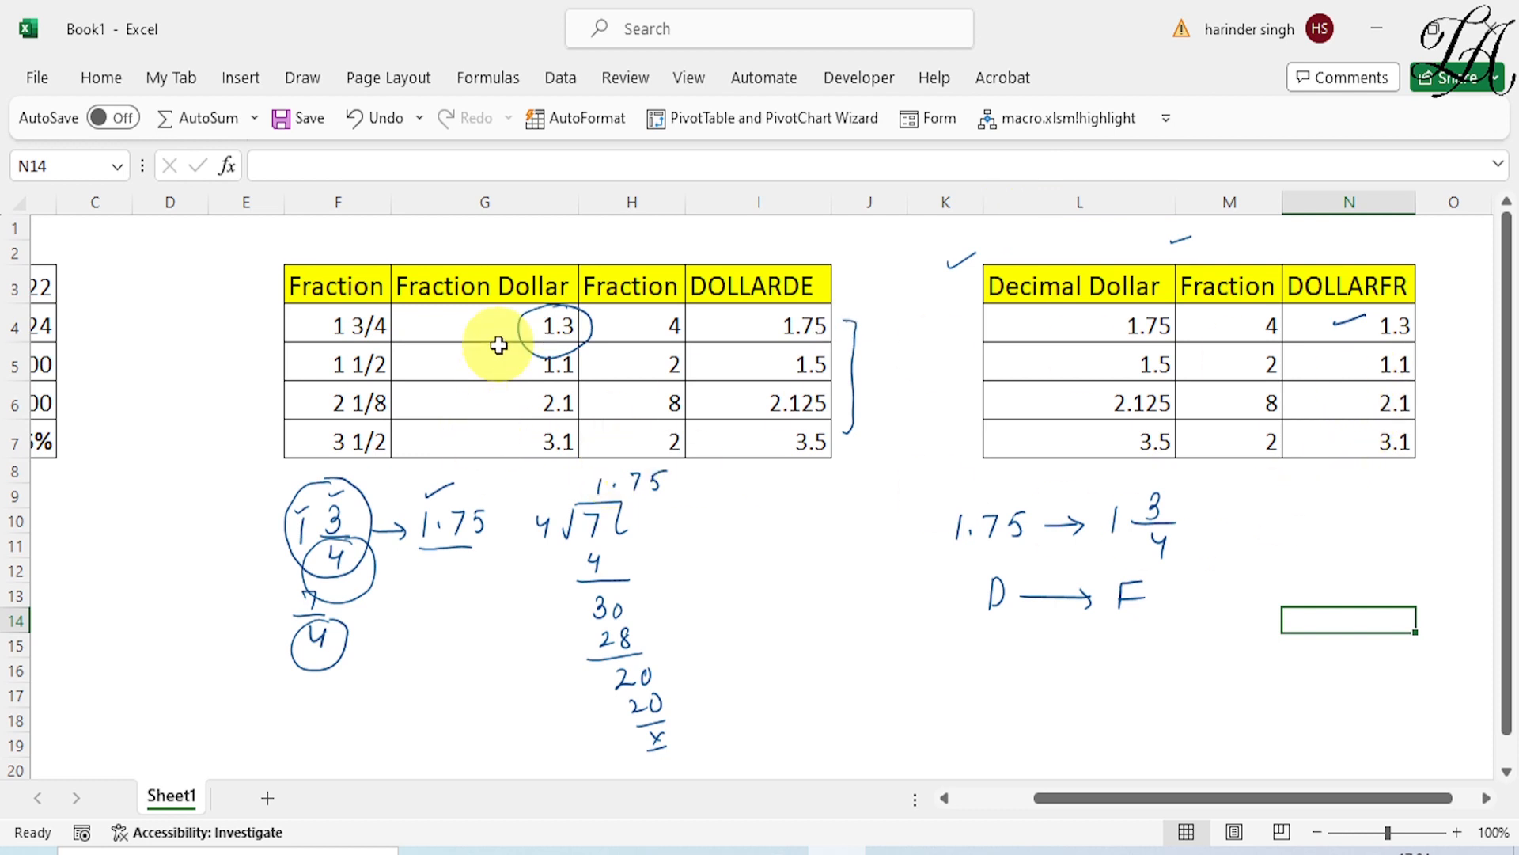
{"action": "left_click_drag", "start_coordinate": [519, 374], "coordinate": [535, 365]}
Handwrite an underlined 1.3 with 1 3/4 beneath it below the DOLLARFR column, and tick the Fraction value in M4.
{"action": "left_click_drag", "start_coordinate": [1167, 799], "coordinate": [1257, 798]}
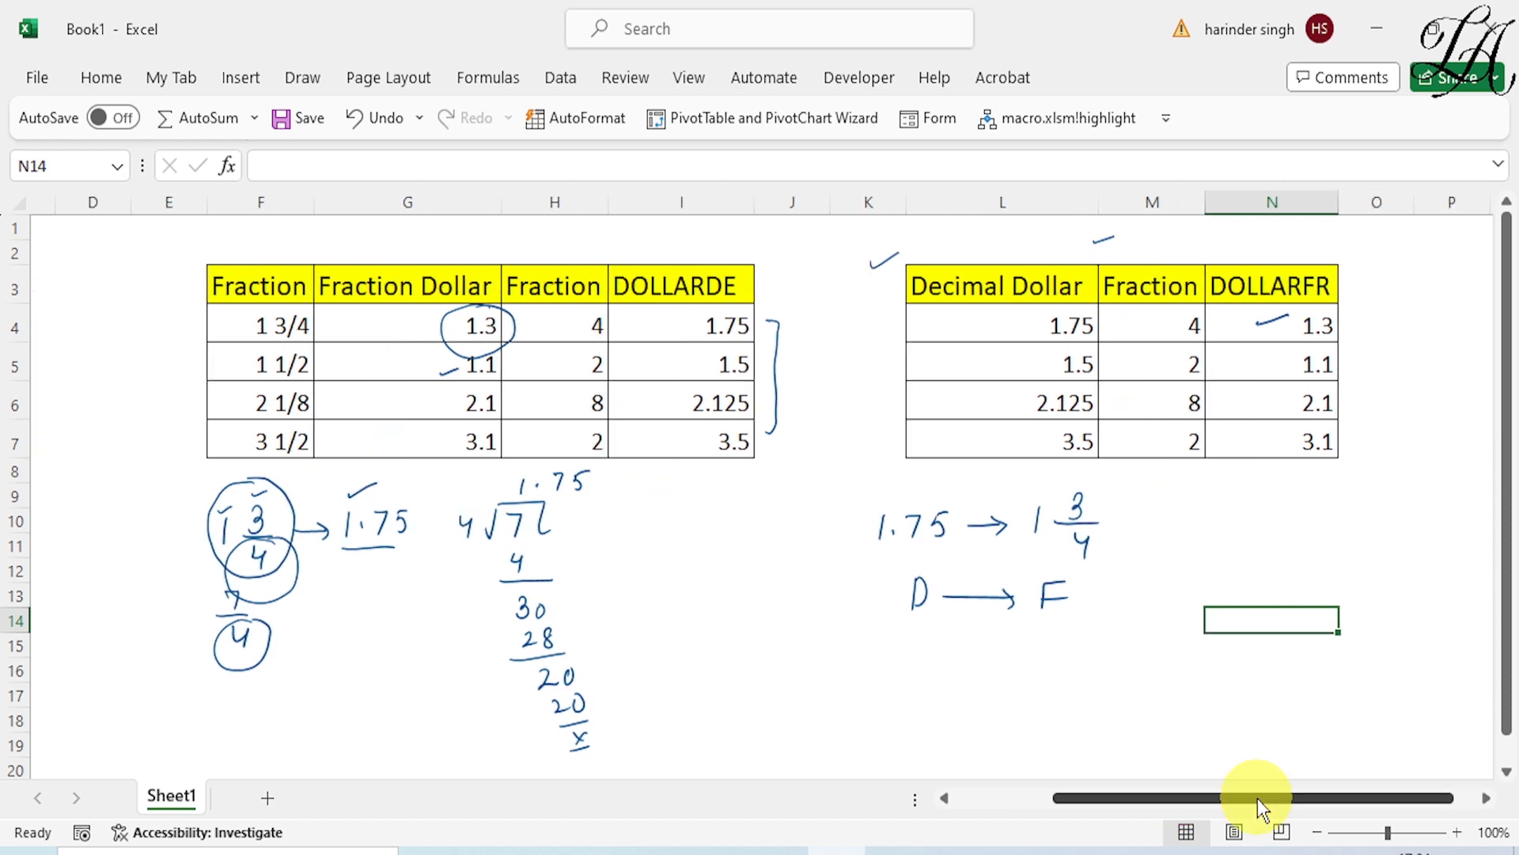
{"action": "left_click", "coordinate": [1304, 513]}
{"action": "mouse_move", "coordinate": [1296, 491]}
{"action": "left_mouse_down"}
{"action": "mouse_move", "coordinate": [1294, 518]}
{"action": "mouse_move", "coordinate": [1328, 502]}
{"action": "mouse_move", "coordinate": [1329, 523]}
{"action": "mouse_move", "coordinate": [1261, 579]}
{"action": "mouse_move", "coordinate": [1304, 552]}
{"action": "mouse_move", "coordinate": [1296, 564]}
{"action": "left_mouse_up"}
{"action": "left_click_drag", "start_coordinate": [1153, 325], "coordinate": [1186, 311]}
{"action": "mouse_move", "coordinate": [1287, 571]}
{"action": "left_mouse_down"}
{"action": "mouse_move", "coordinate": [1333, 569]}
{"action": "mouse_move", "coordinate": [1314, 600]}
{"action": "left_mouse_up"}
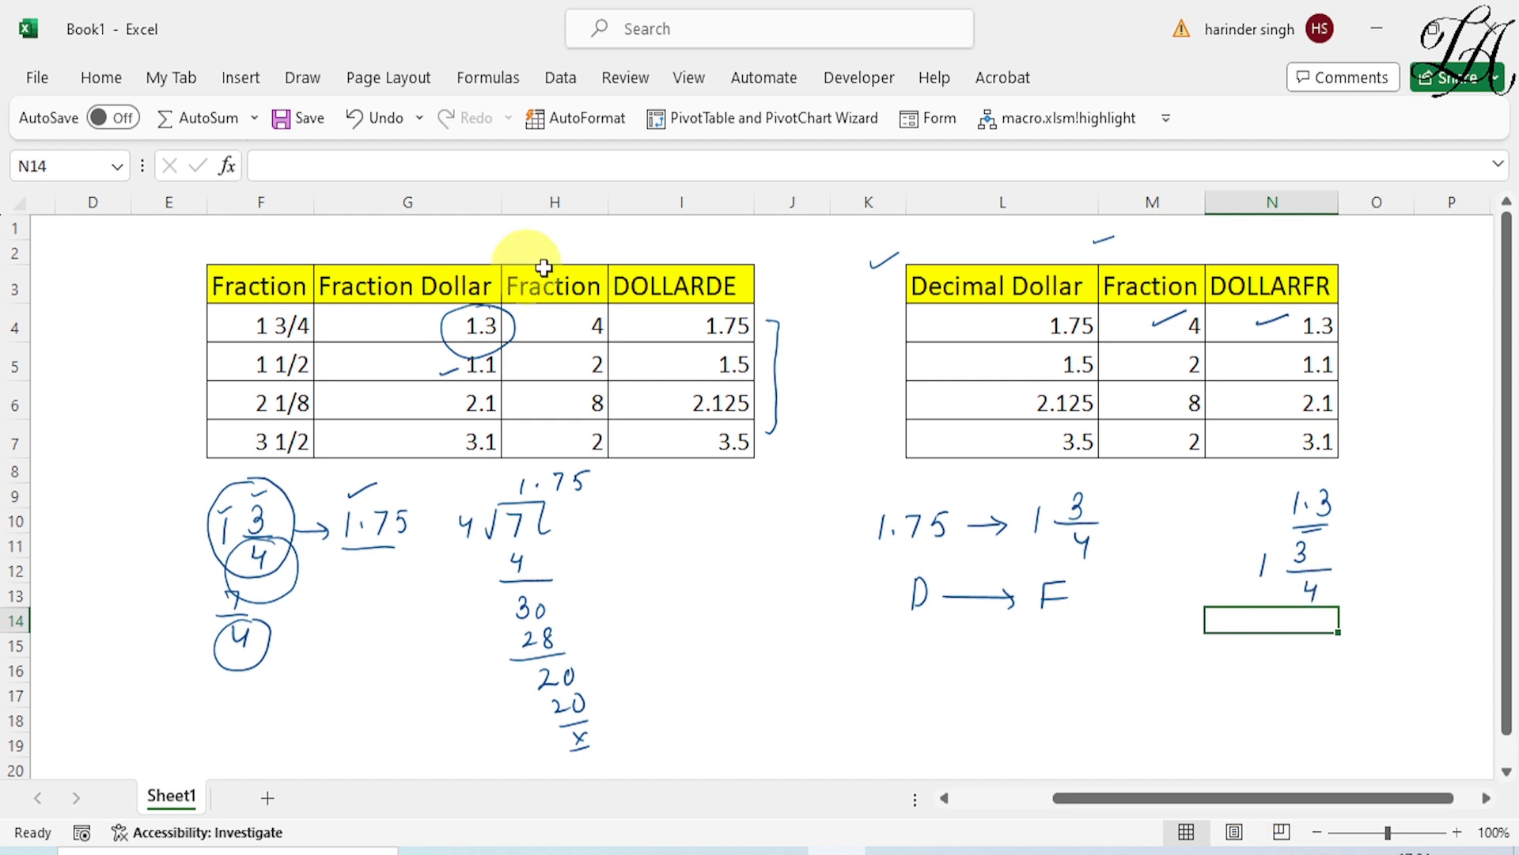
Enter the mixed fractions 1 3/4 in O4 and 1 1/2 in O5 beside the DOLLARFR results.
{"action": "left_click", "coordinate": [1375, 325]}
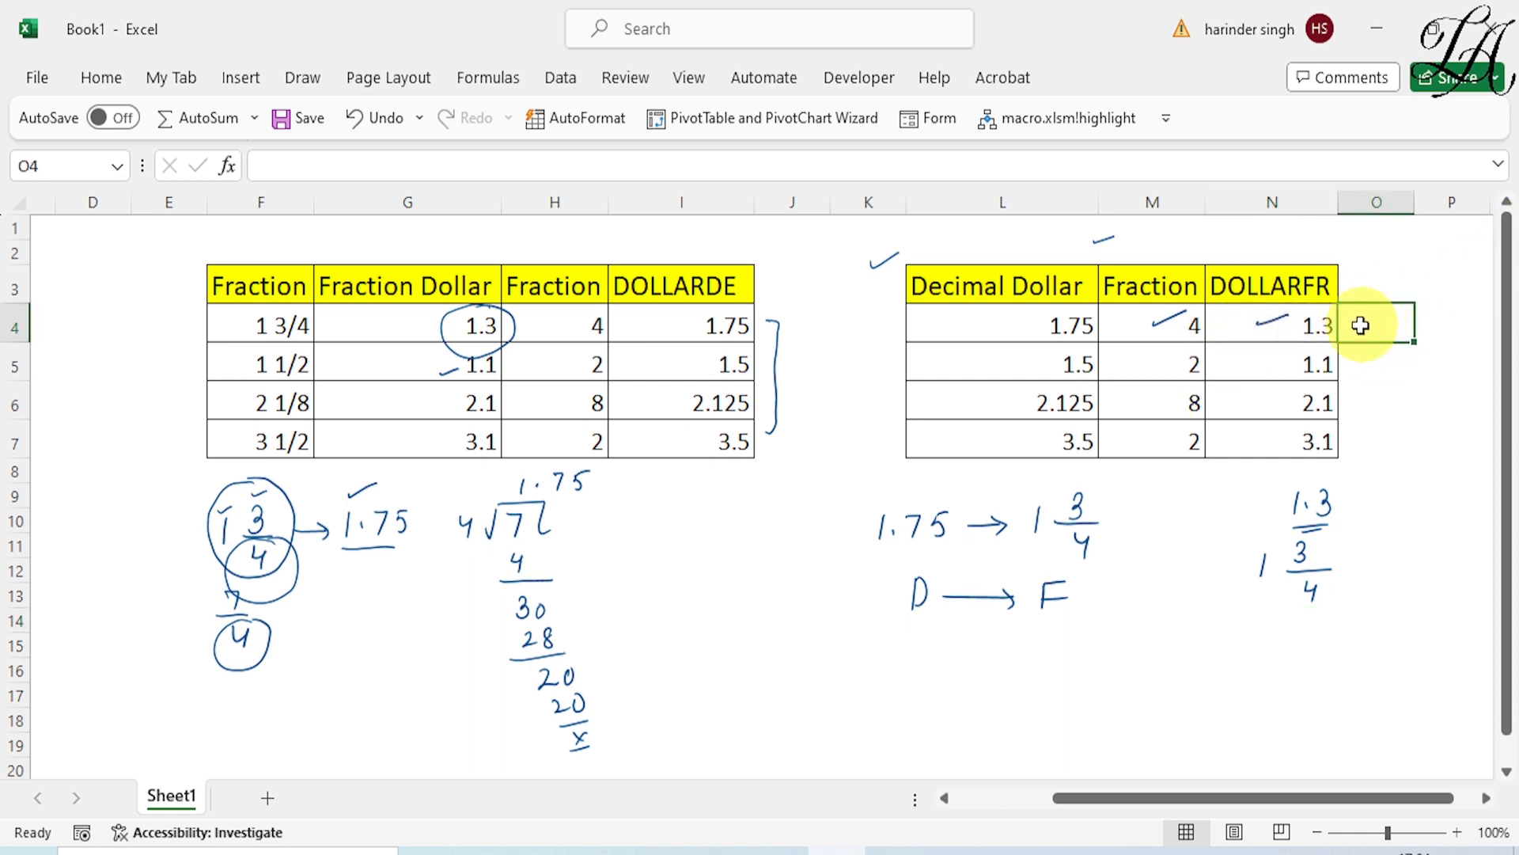
{"action": "type", "text": "1"}
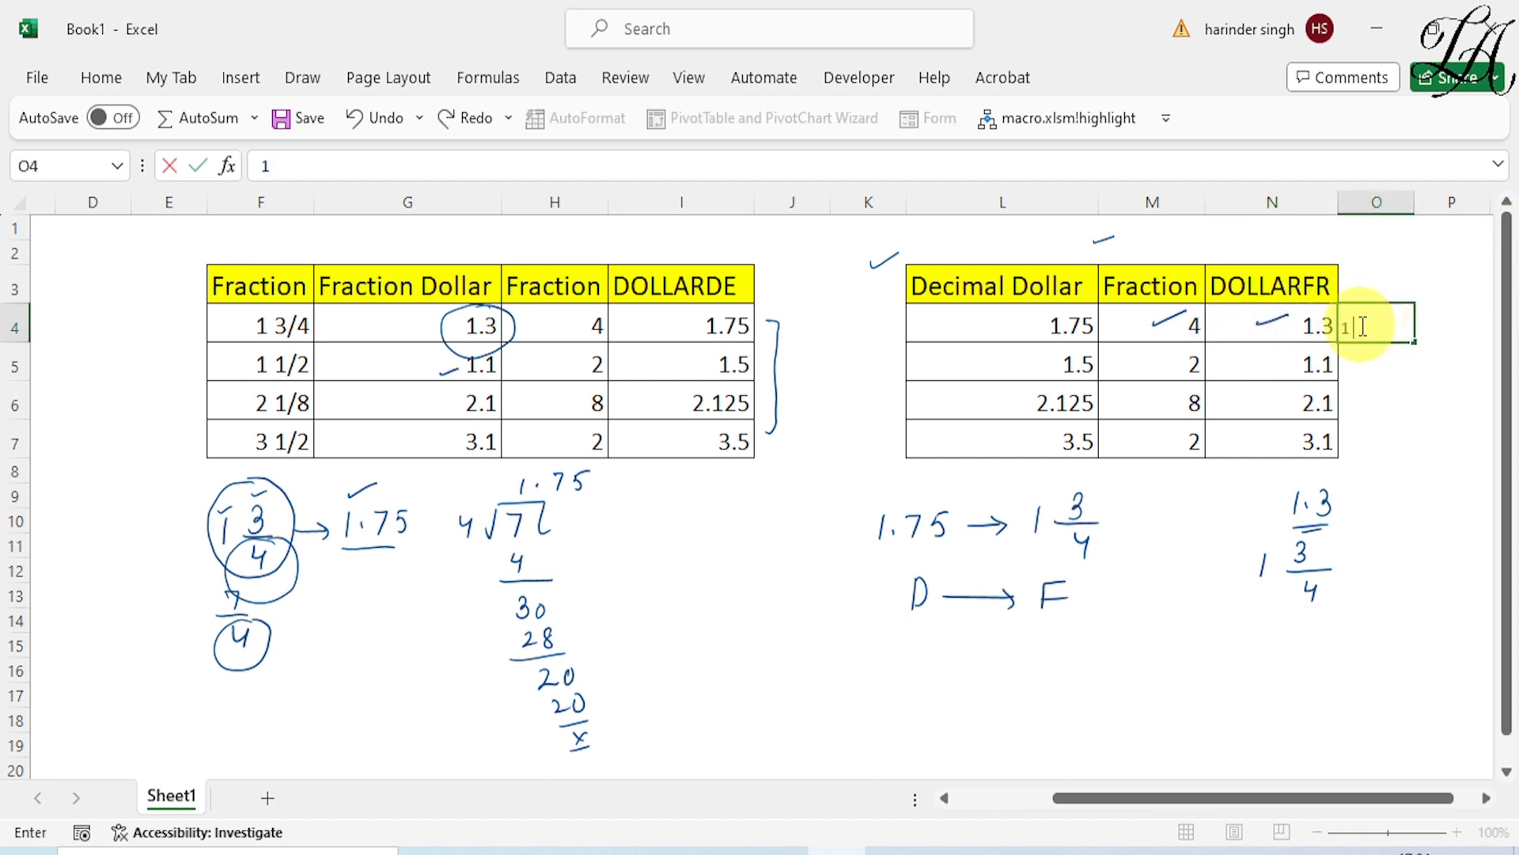
{"action": "type", "text": " 3/4"}
{"action": "key", "text": "Return"}
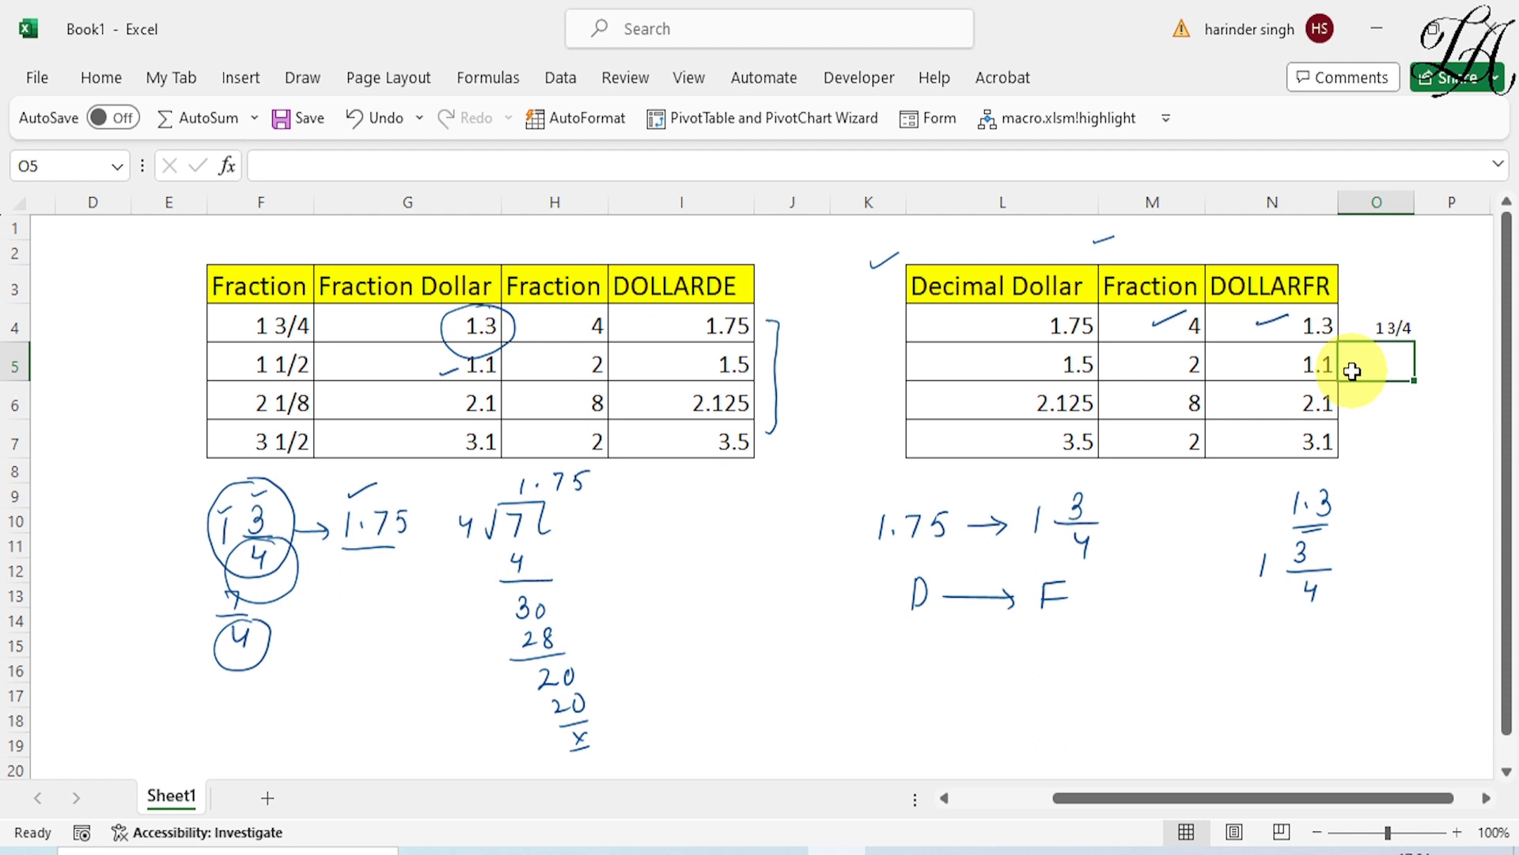
{"action": "type", "text": "1 1"}
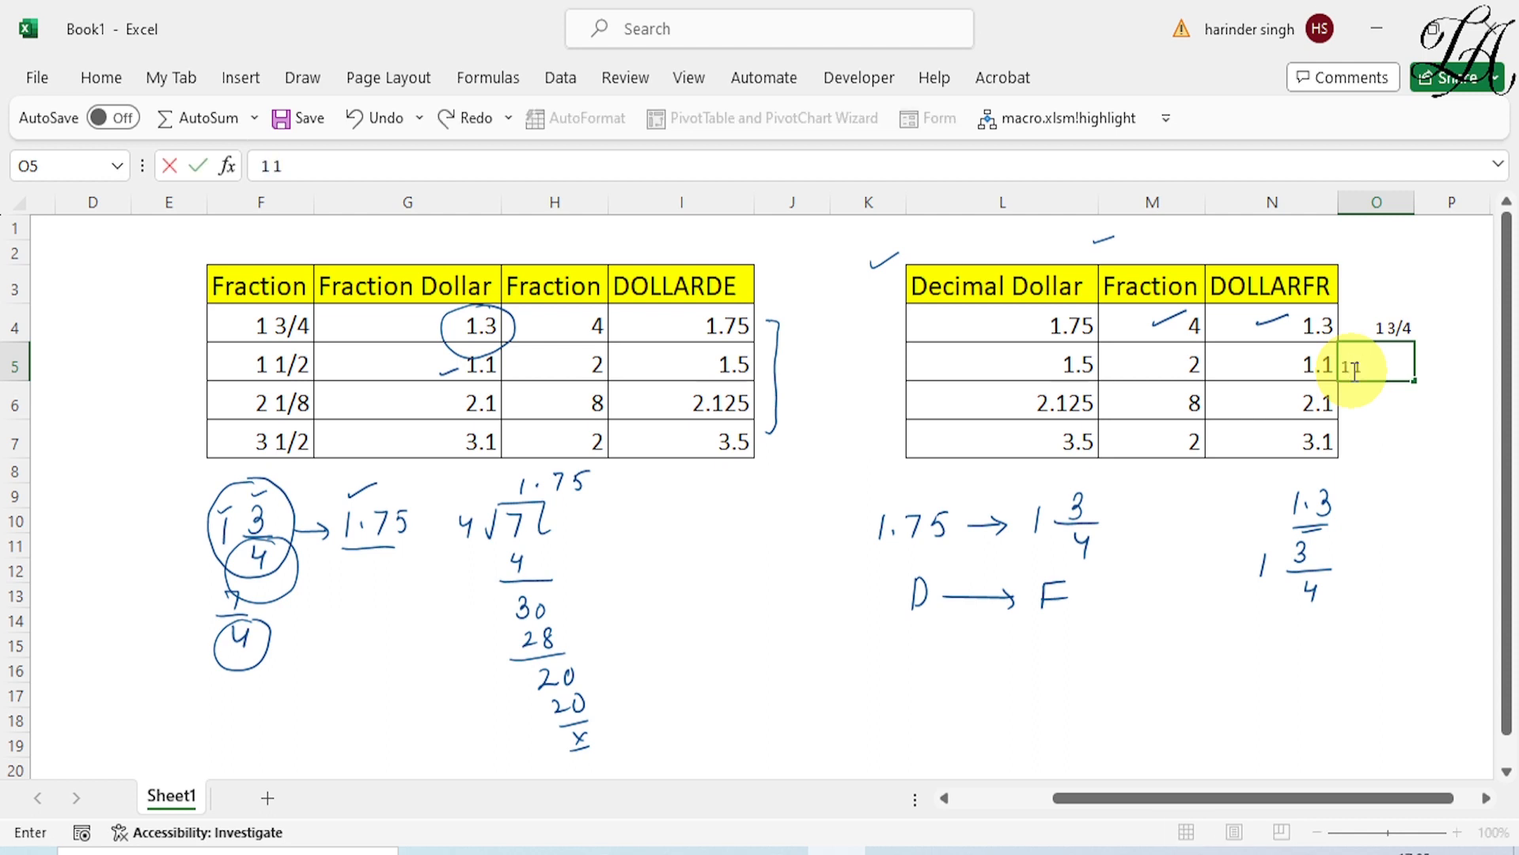
{"action": "type", "text": "/"}
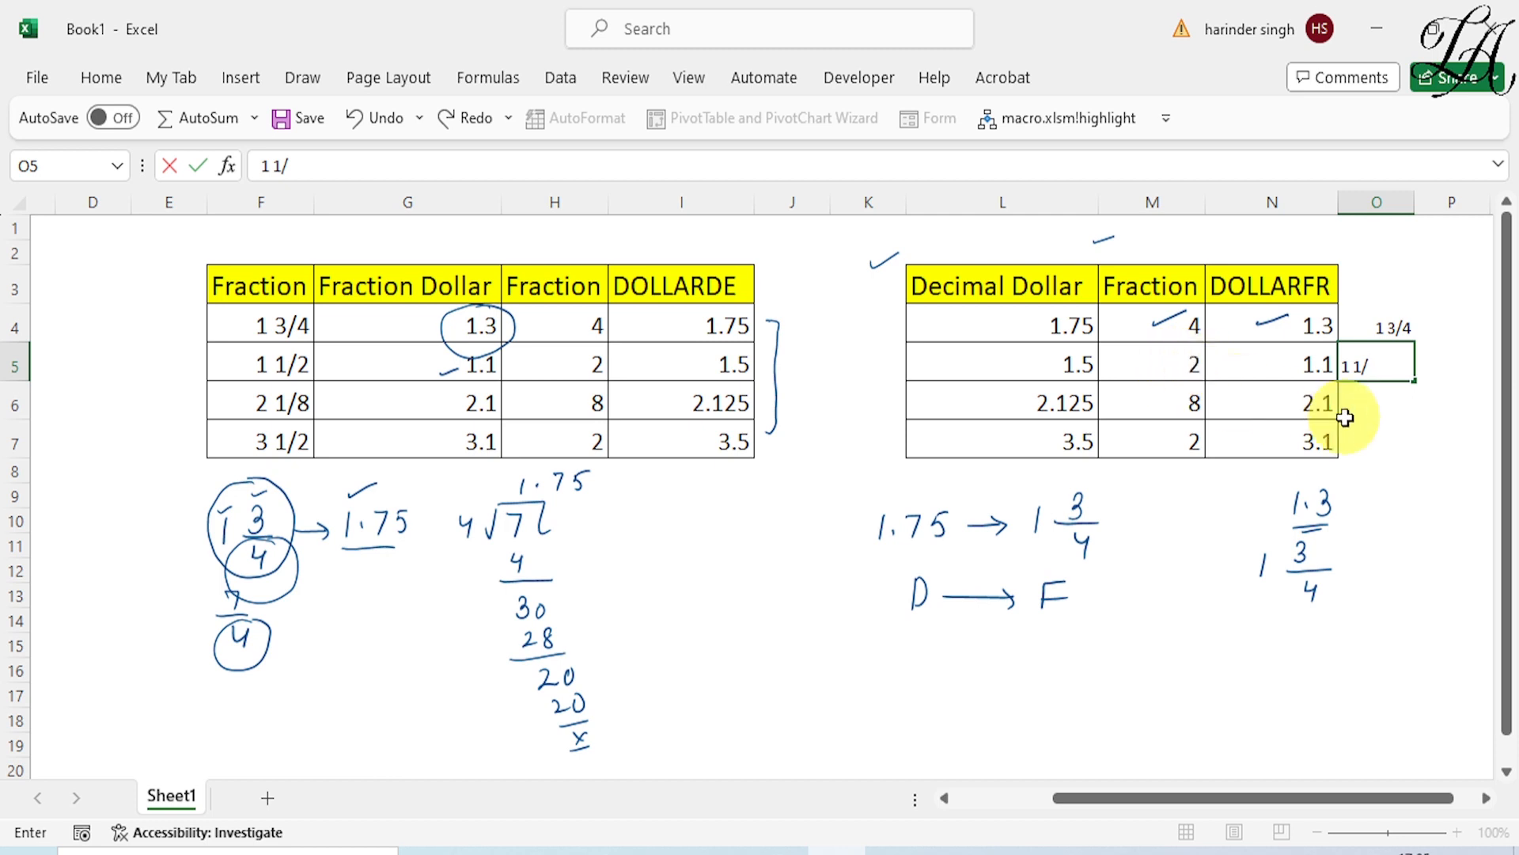
{"action": "type", "text": "2"}
{"action": "left_click", "coordinate": [1370, 407]}
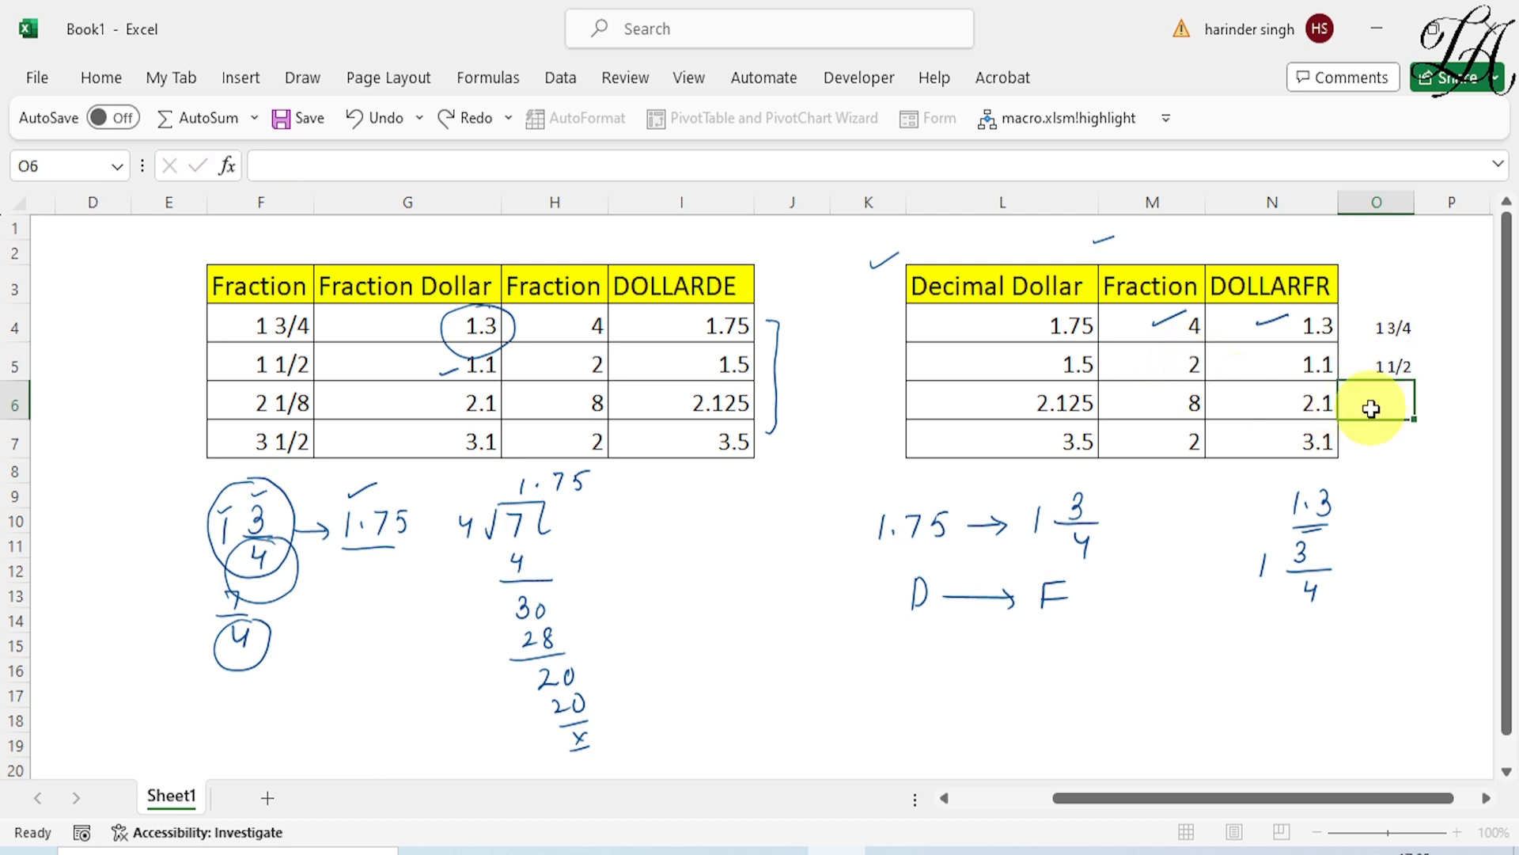